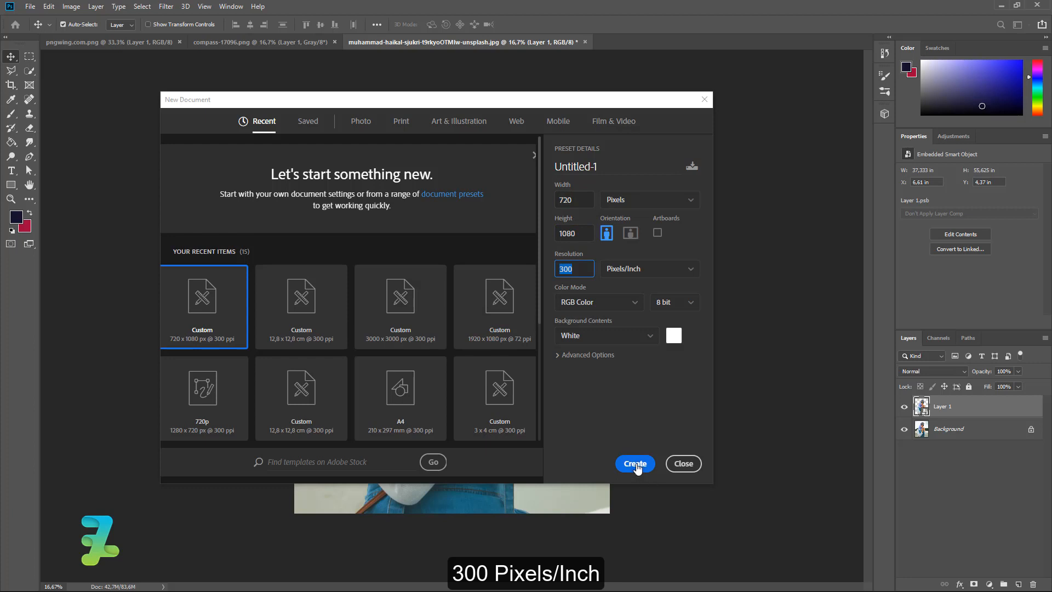
Create a 720 × 1080 px document at 300 pixels/inch and fill its background with the colour #13112b.
click(635, 464)
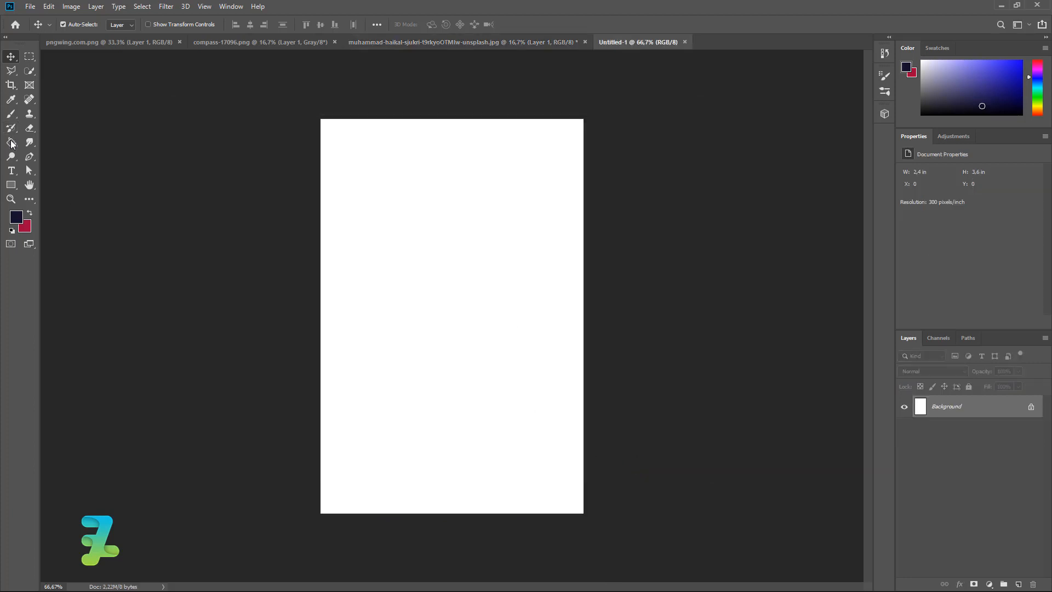
click(11, 143)
click(16, 217)
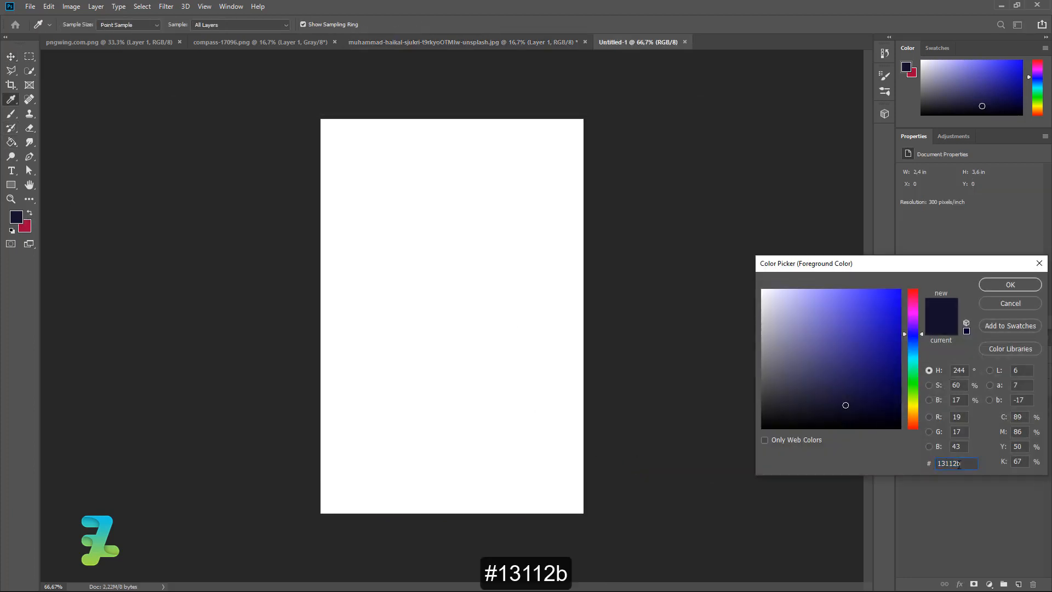
click(989, 283)
click(475, 282)
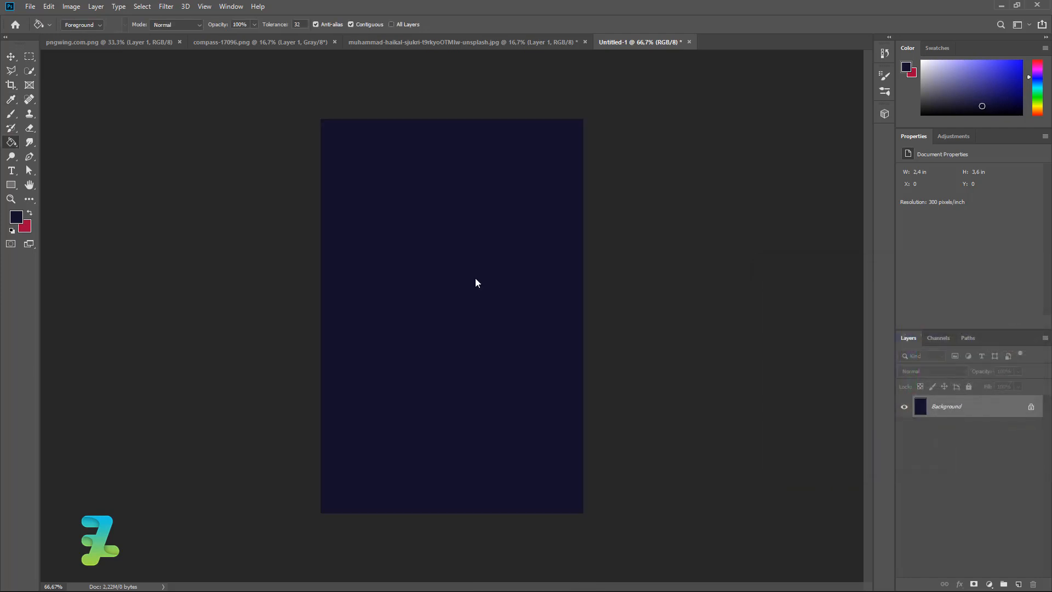
Float the portrait photo document in its own window, copy its Layer 1 into Untitled-1, and dock the window again.
right_click(474, 44)
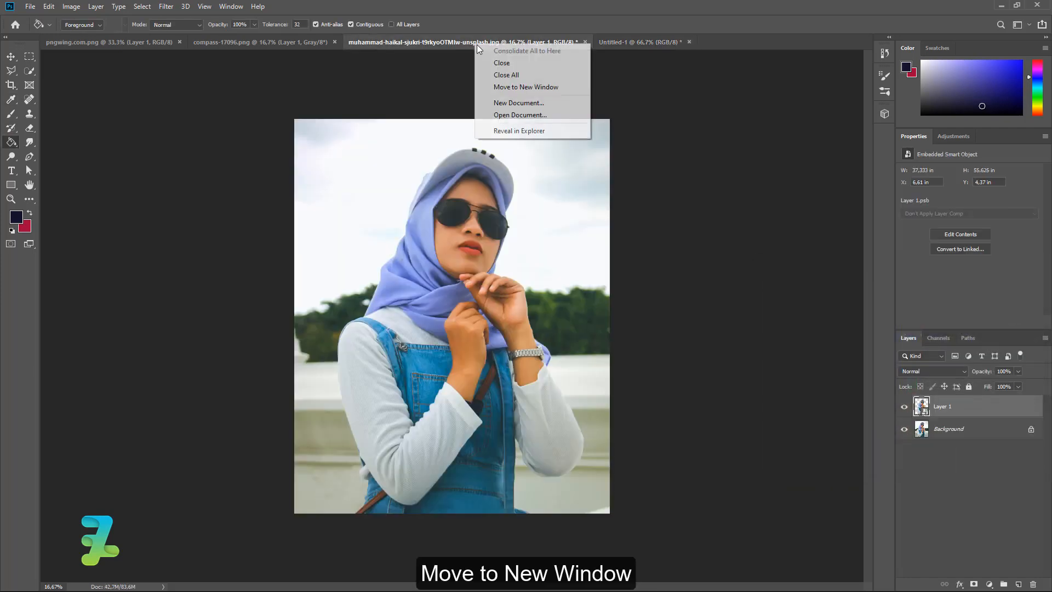
click(510, 85)
key(v)
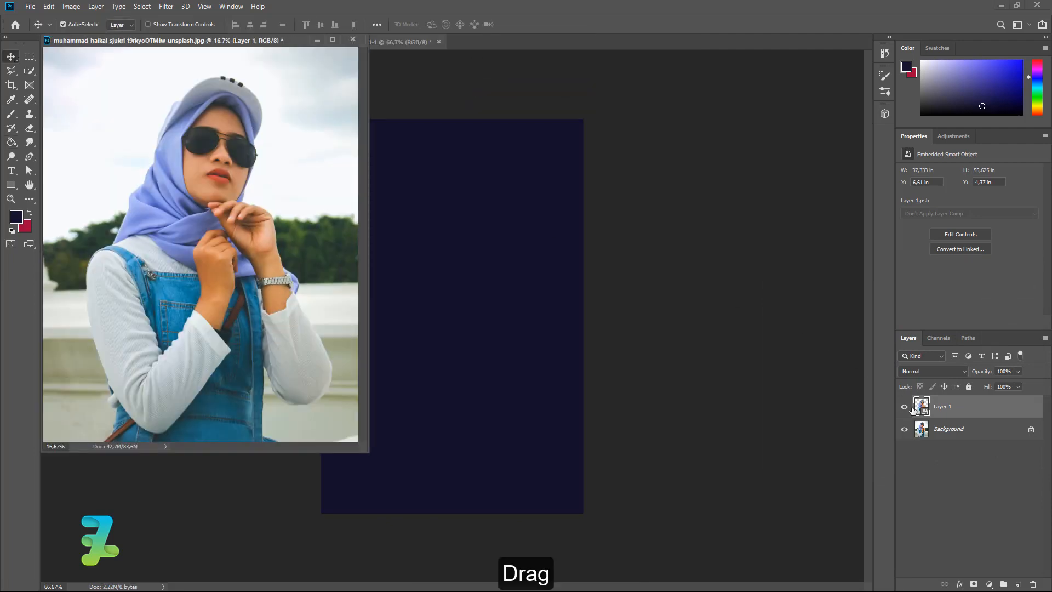
drag(921, 408, 435, 360)
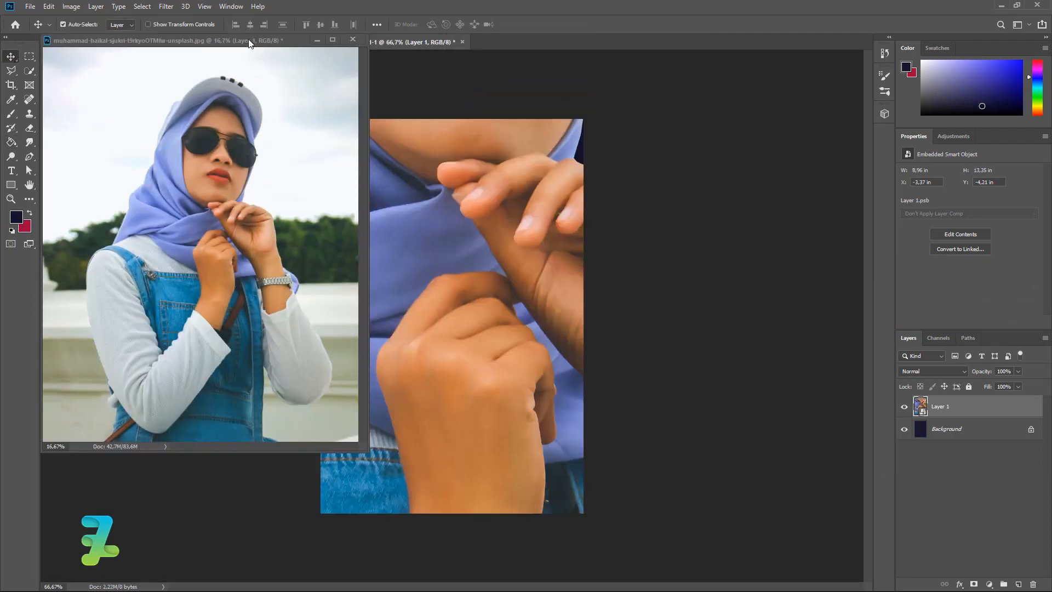
drag(249, 42, 376, 47)
click(400, 41)
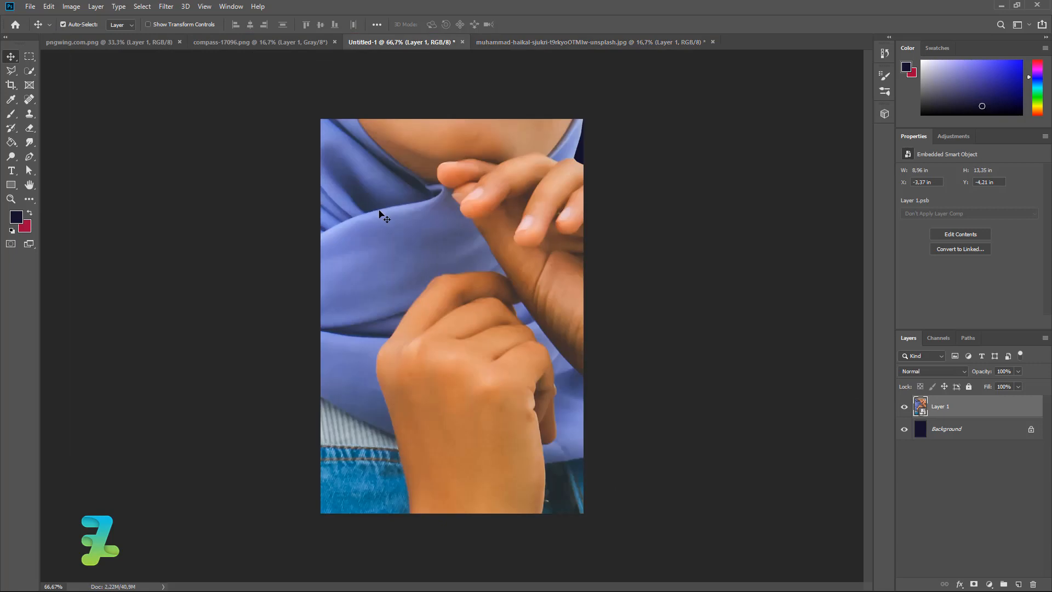
Scale the woman cutout to about 4.57% with Free Transform and place it in the lower-left part of the canvas.
key(ctrl+minus)
key(ctrl+minus)
key(ctrl+minus)
key(ctrl+minus)
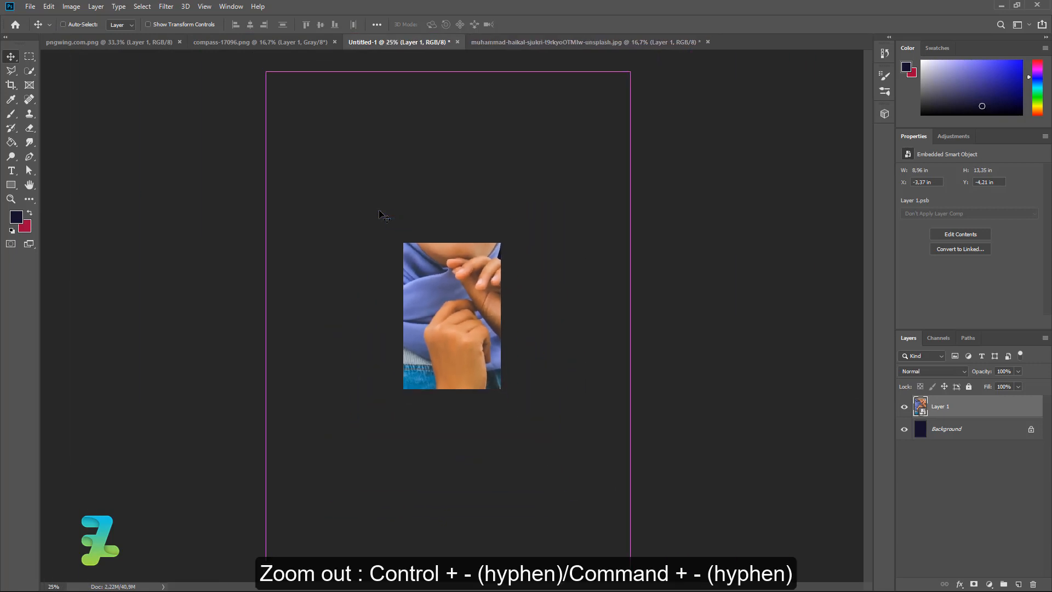
key(ctrl+t)
drag(572, 149, 441, 262)
key(ctrl+plus)
key(ctrl+plus)
key(ctrl+plus)
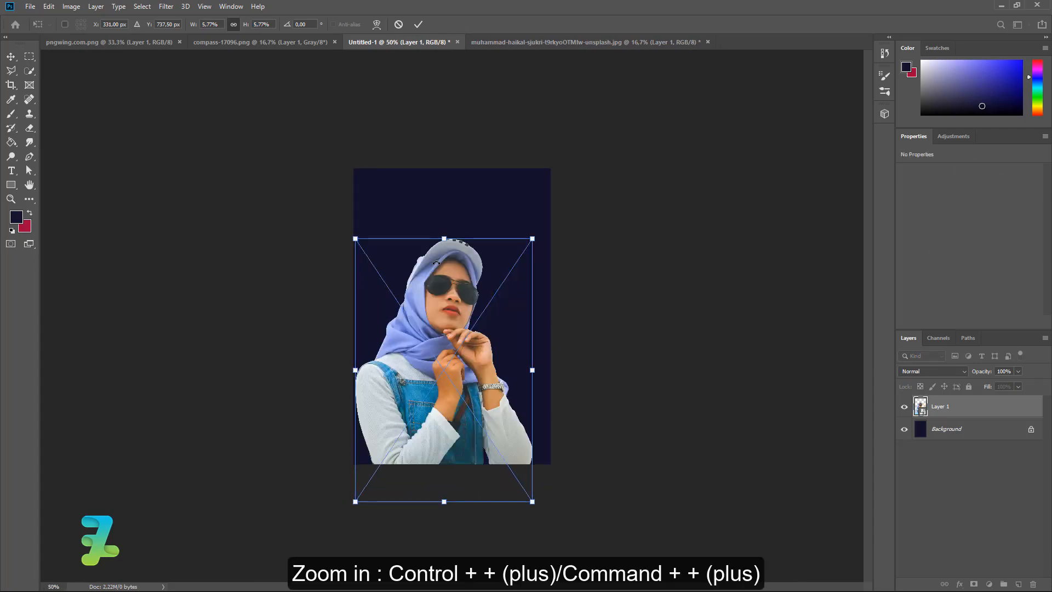
drag(532, 239, 514, 265)
drag(479, 329, 464, 332)
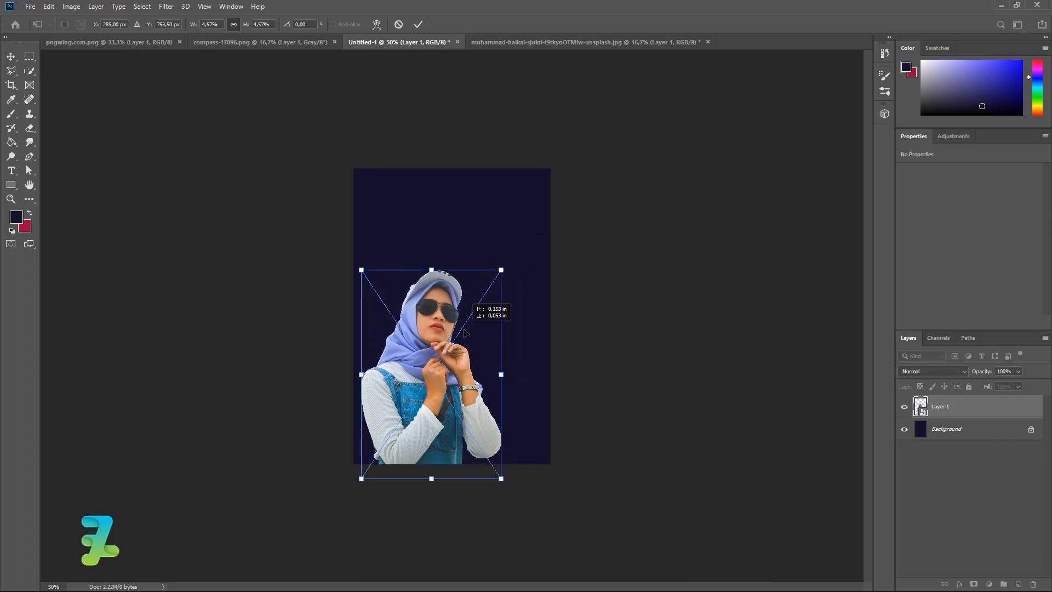
drag(464, 332, 465, 332)
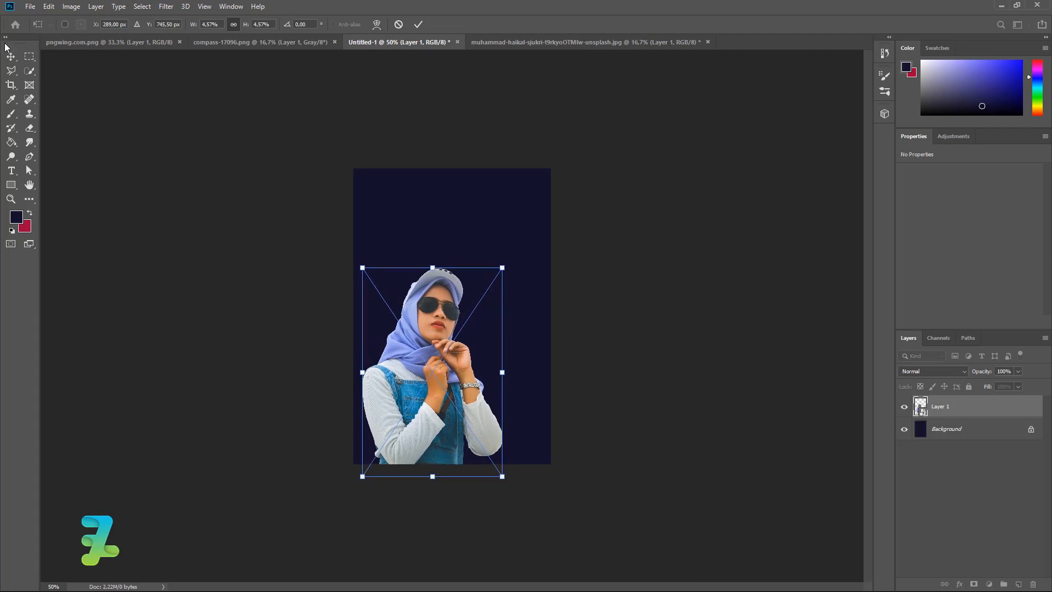
key(Return)
Switch to the Pen tool in Path mode and add a new empty layer above the woman cutout.
key(ctrl+plus)
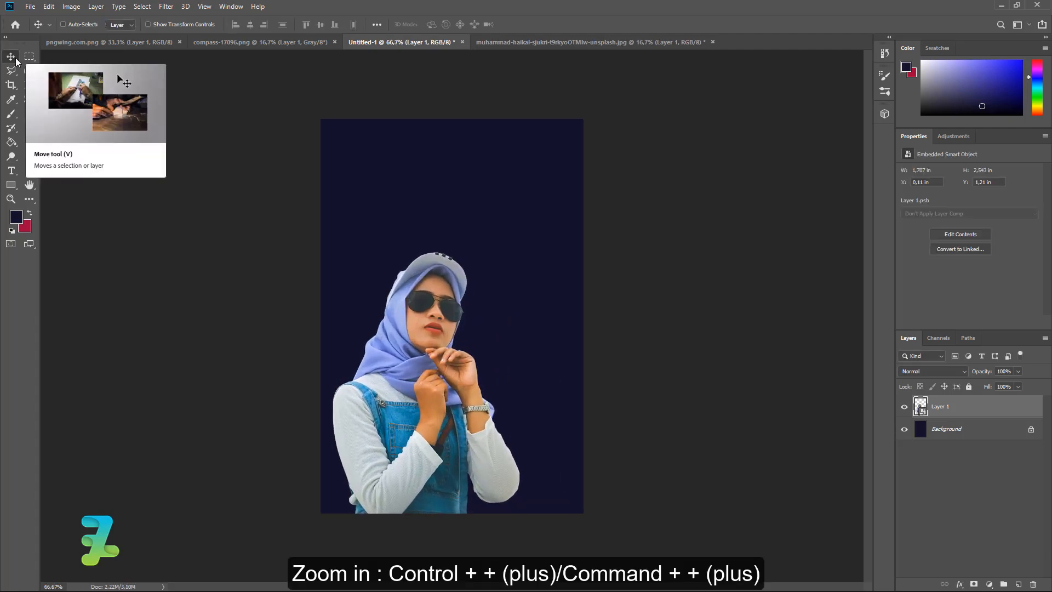
key(ctrl+plus)
key(ctrl+minus)
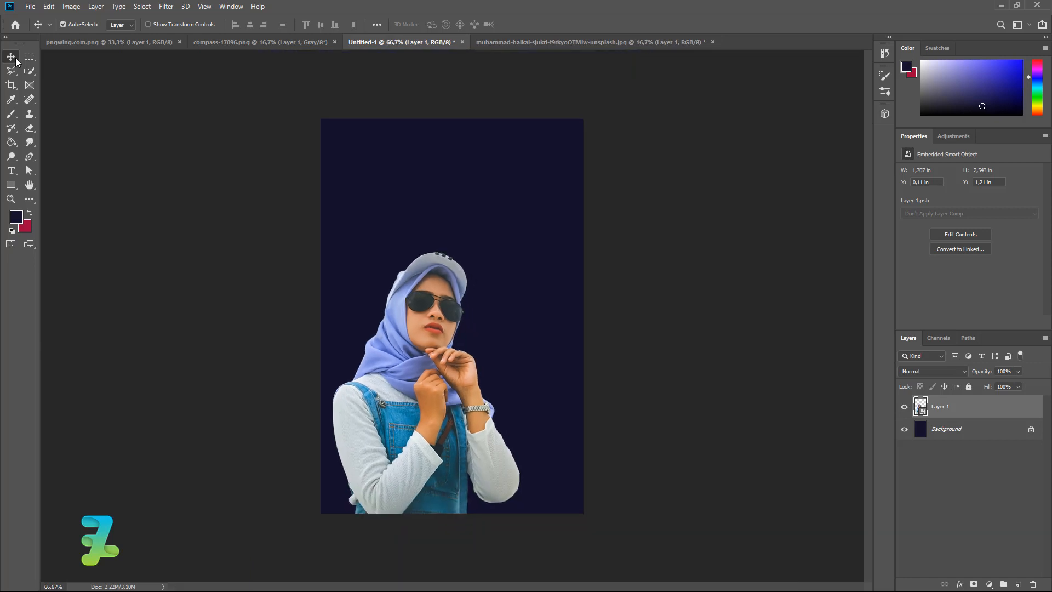
key(ctrl+plus)
key(ctrl+plus)
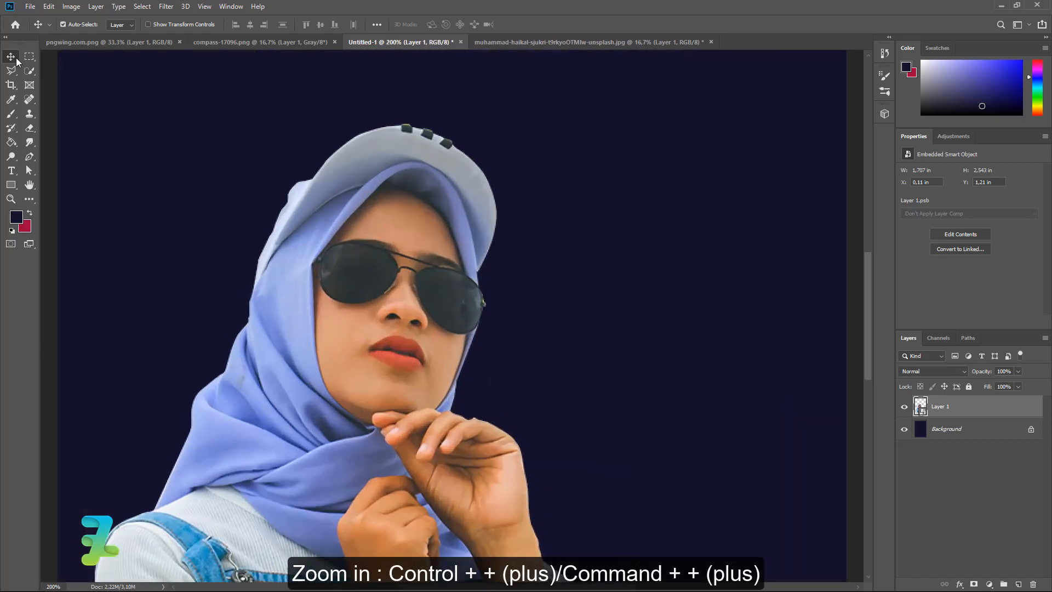
click(30, 158)
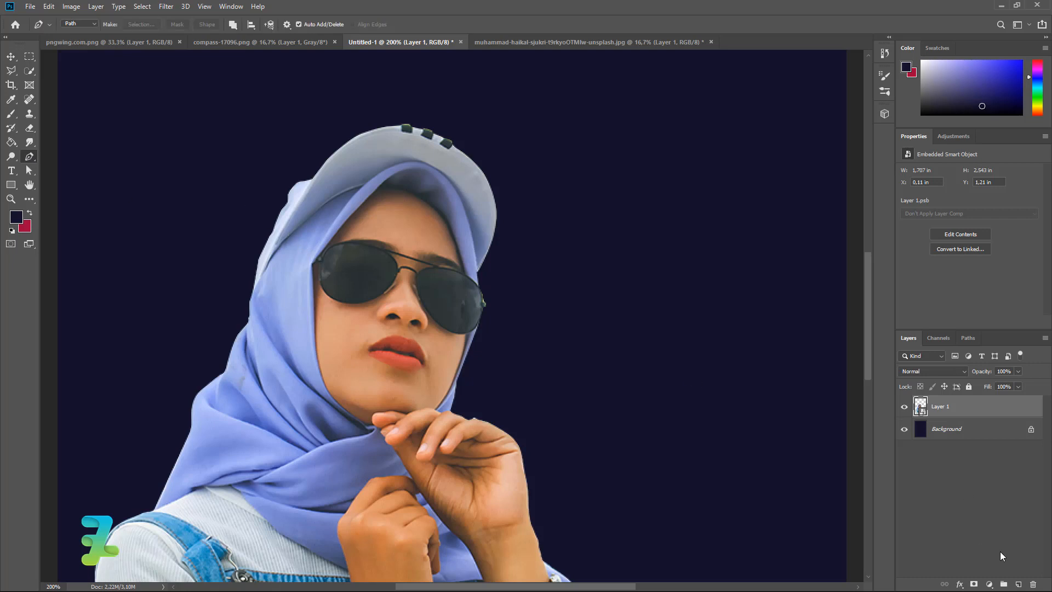
click(1017, 584)
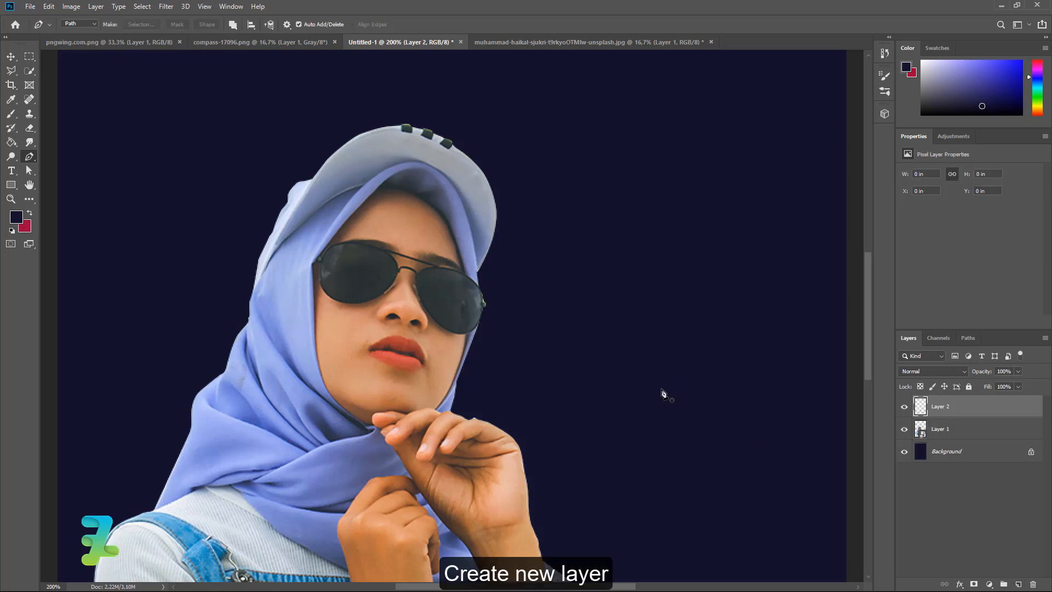
Trace a path around the lower rim of the left sunglasses lens, extend it above the canvas's top edge, and close it.
click(320, 264)
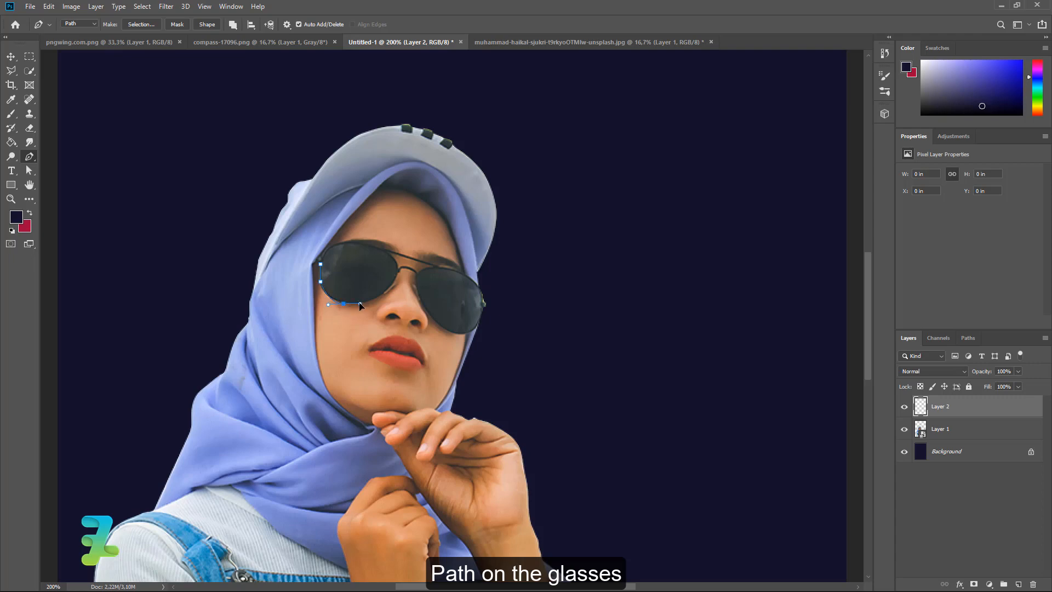
drag(359, 306, 360, 312)
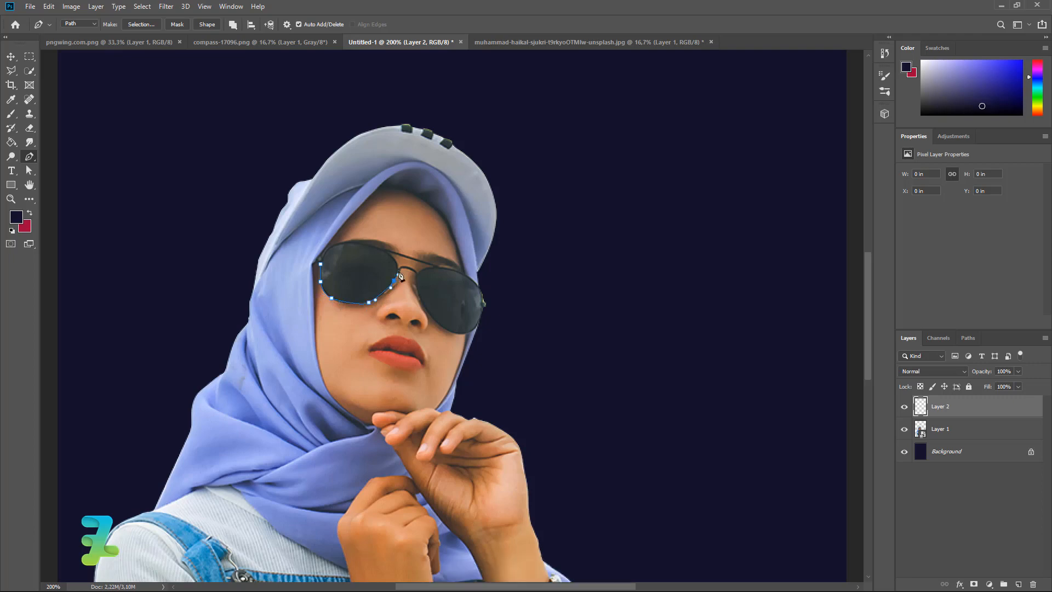
key(ctrl+minus)
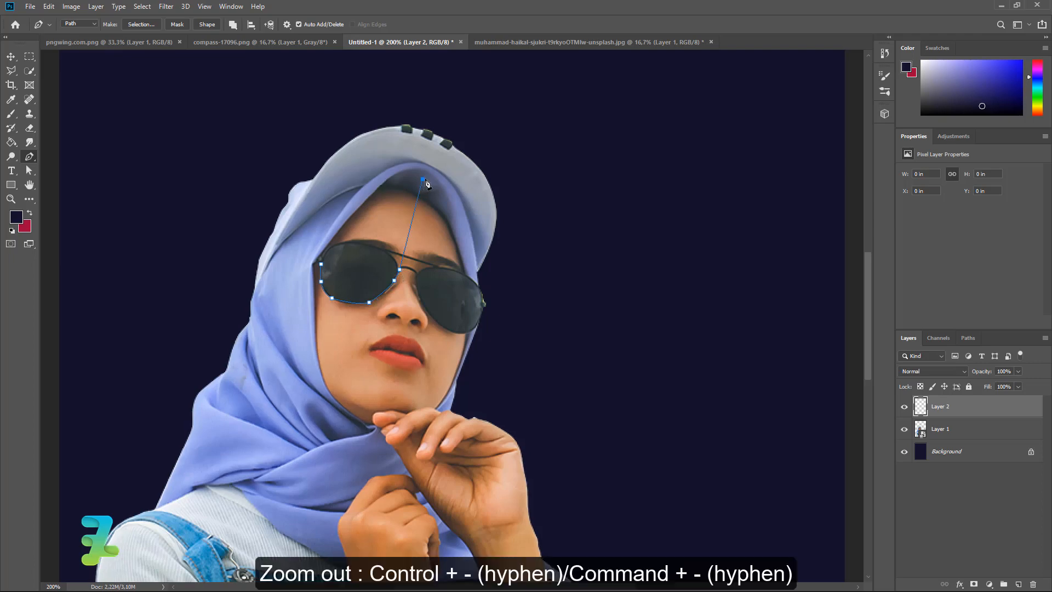
key(ctrl+minus)
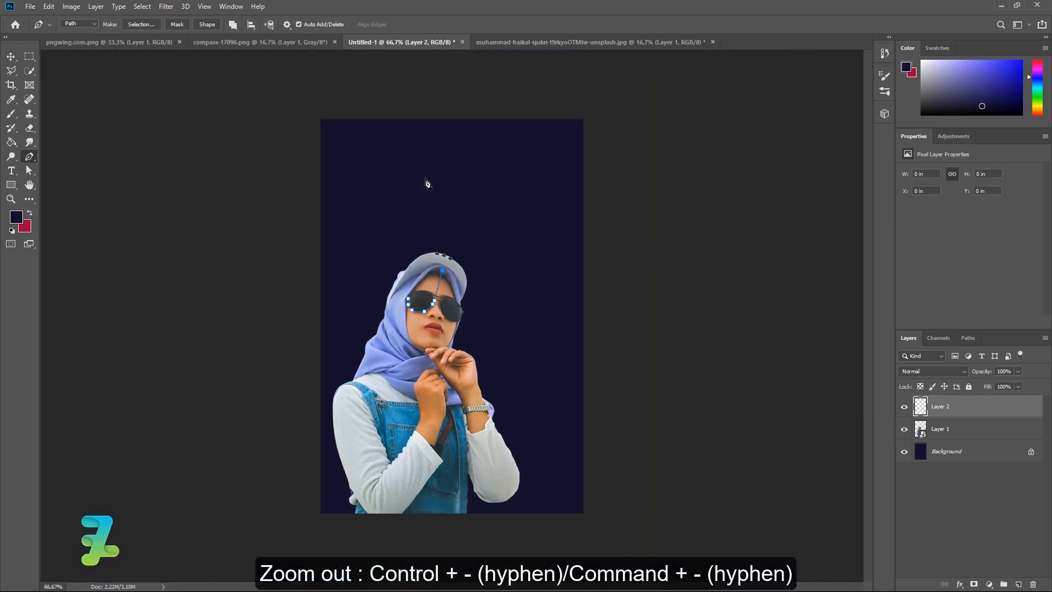
click(452, 118)
key(ctrl+z)
key(ctrl+z)
click(452, 116)
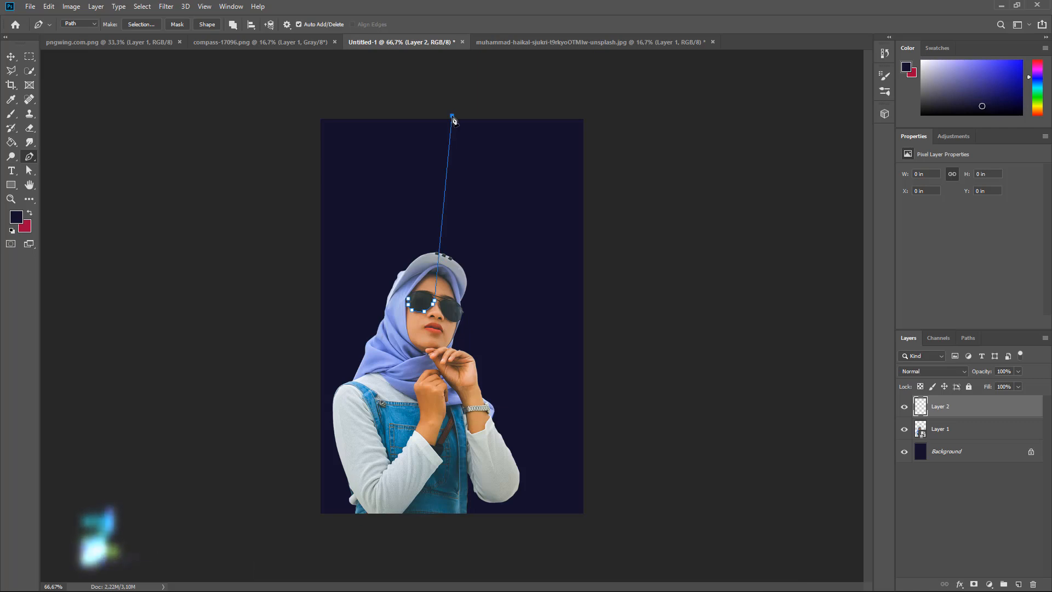
click(409, 301)
Convert the closed lens path into a selection.
right_click(426, 240)
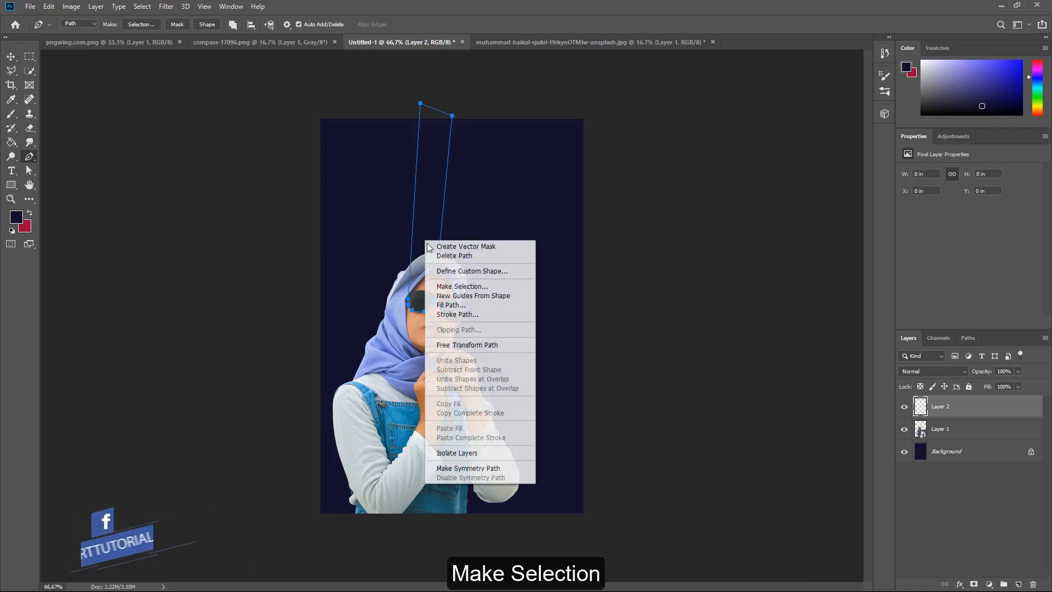
click(444, 286)
click(581, 165)
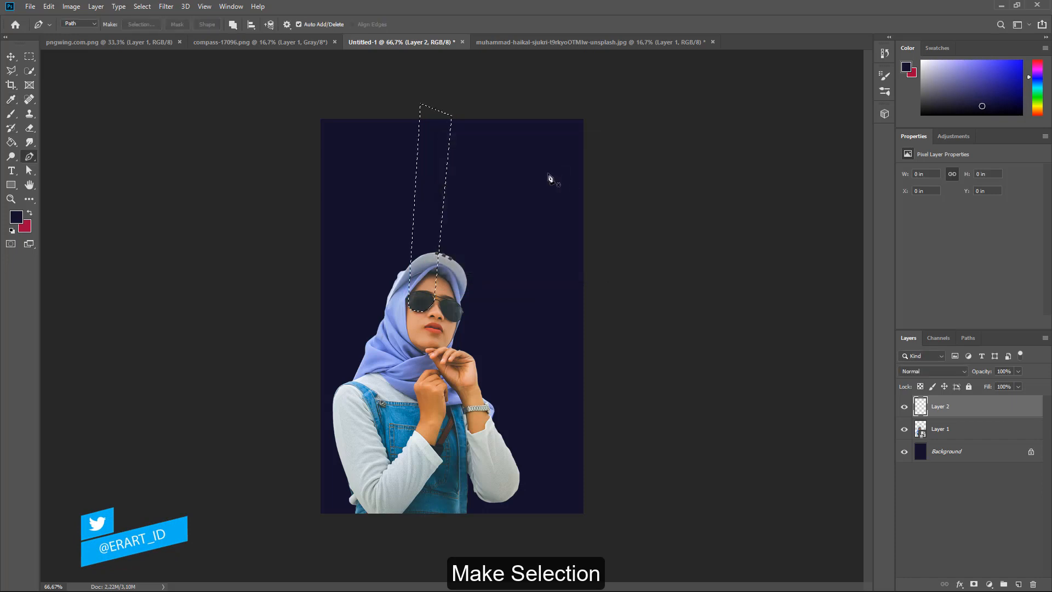
Switch to the Smudge tool and browse its brush presets.
click(11, 114)
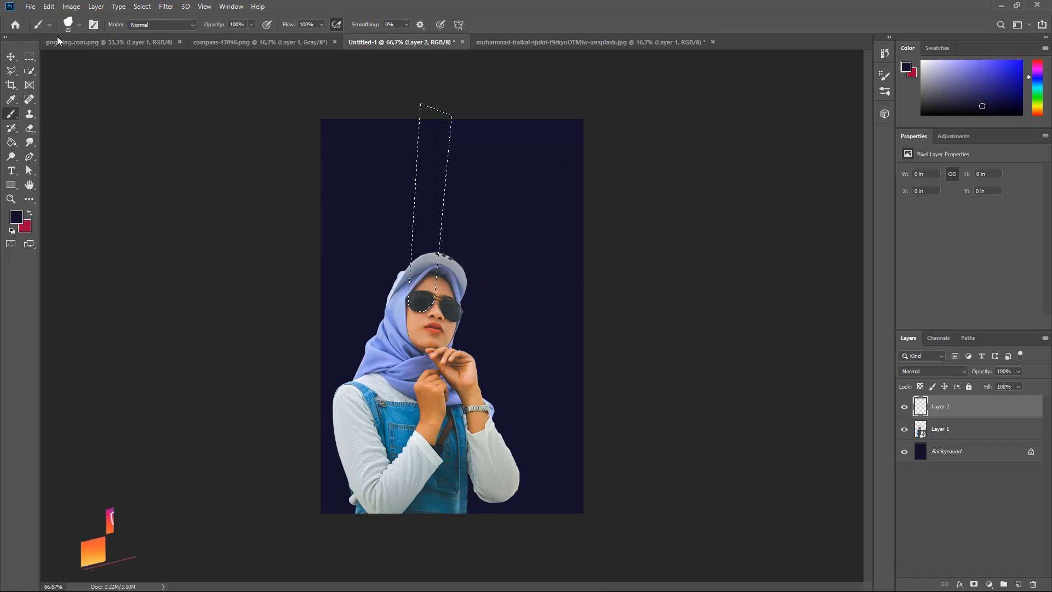
click(30, 142)
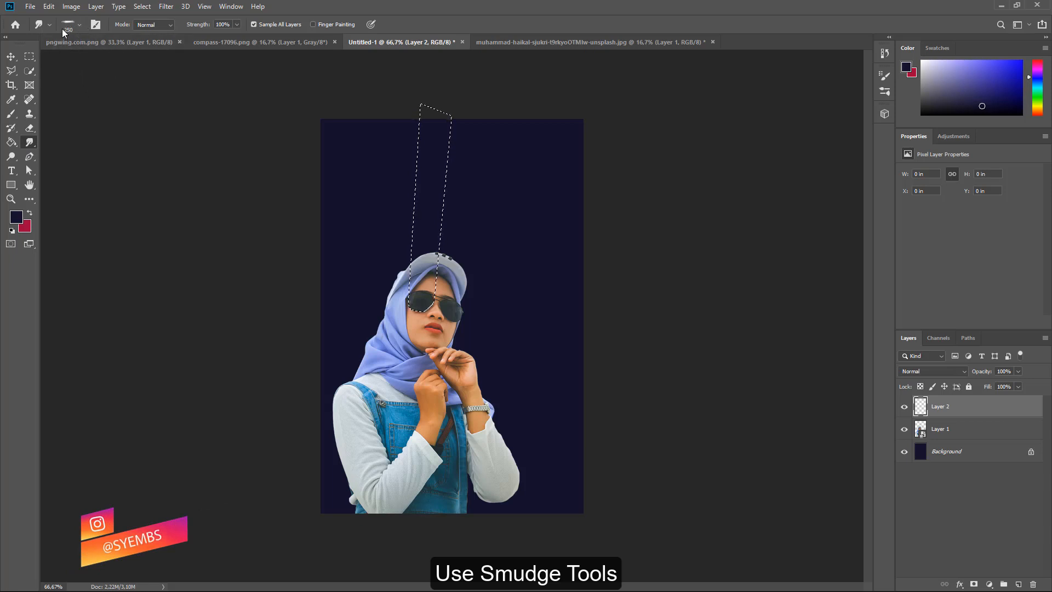
click(80, 25)
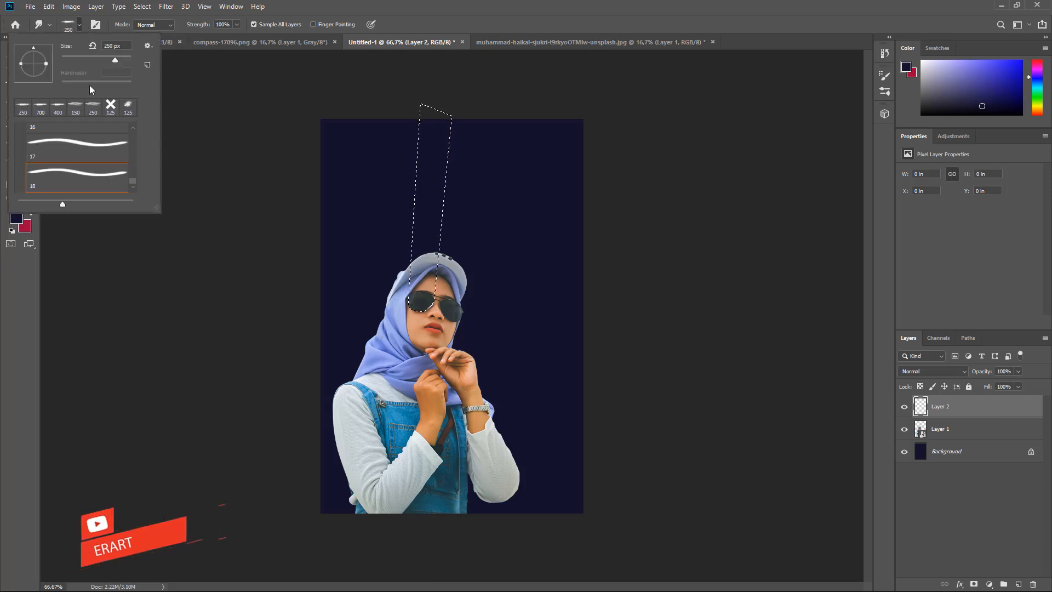
drag(134, 176, 134, 130)
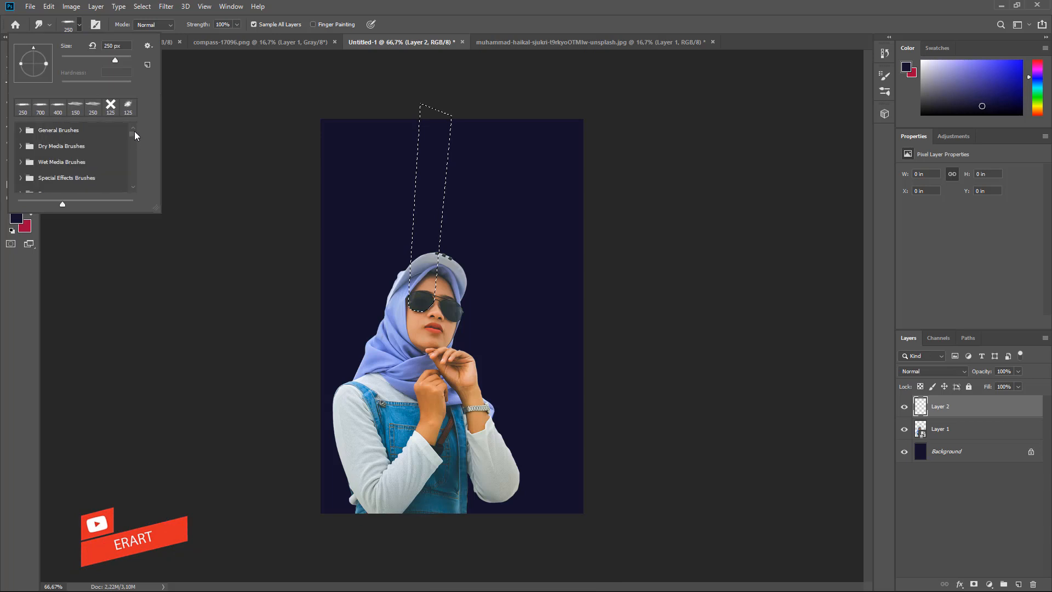
click(8, 127)
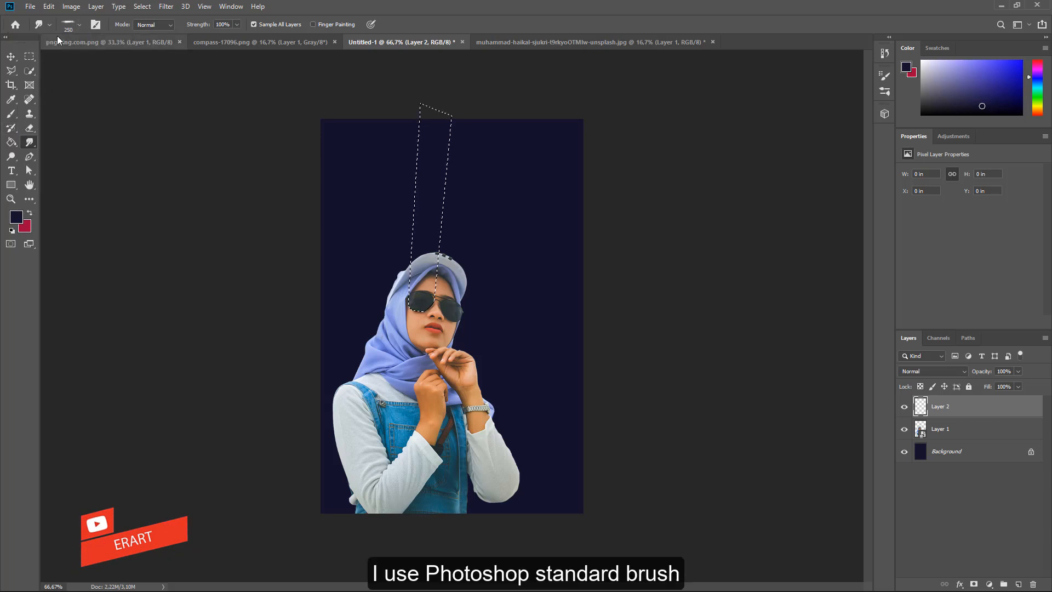
Choose the Soft Round general brush at 250 px and 0% hardness for smudging, with Sample All Layers enabled.
click(79, 26)
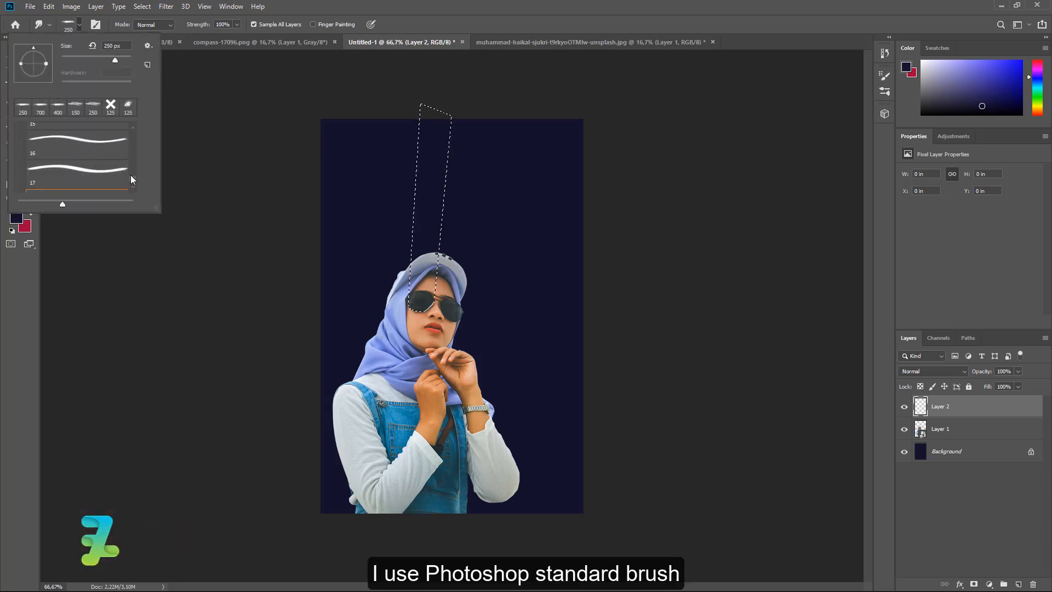
drag(131, 175, 133, 113)
drag(133, 165, 136, 122)
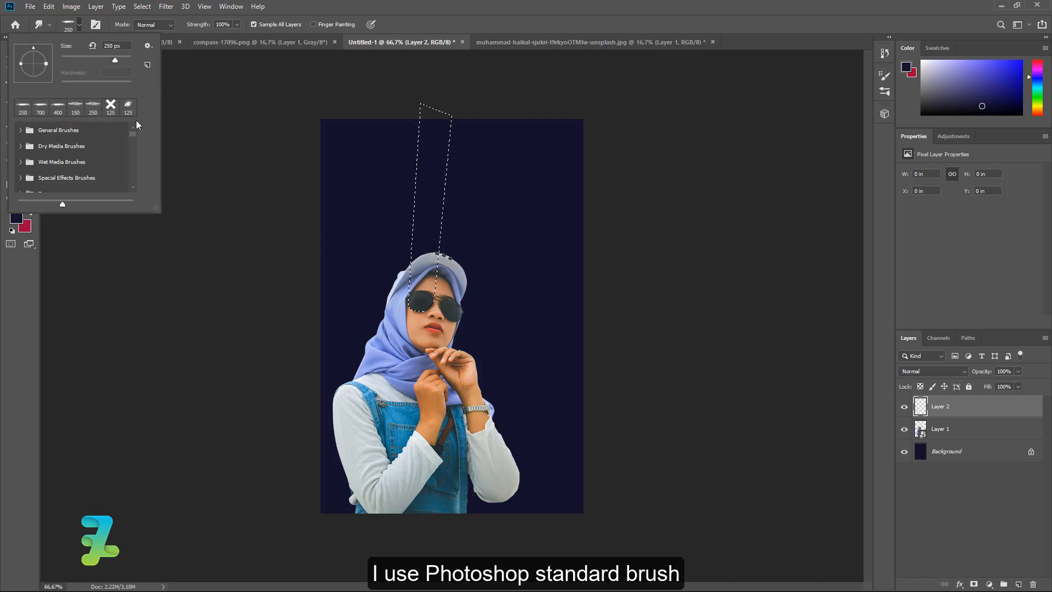
click(21, 130)
scroll(48, 160, down, 3)
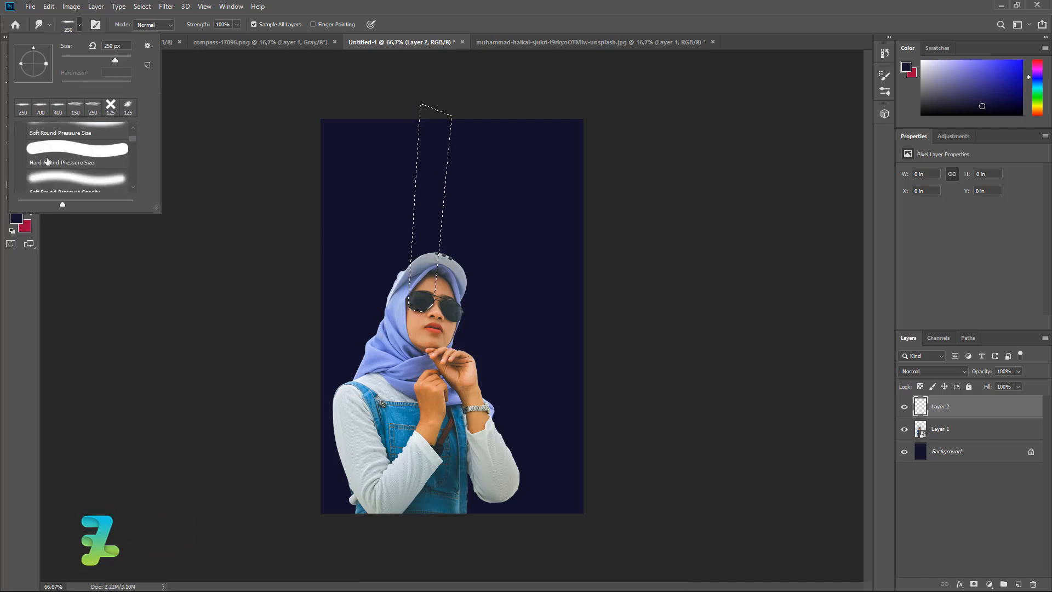
scroll(47, 161, up, 3)
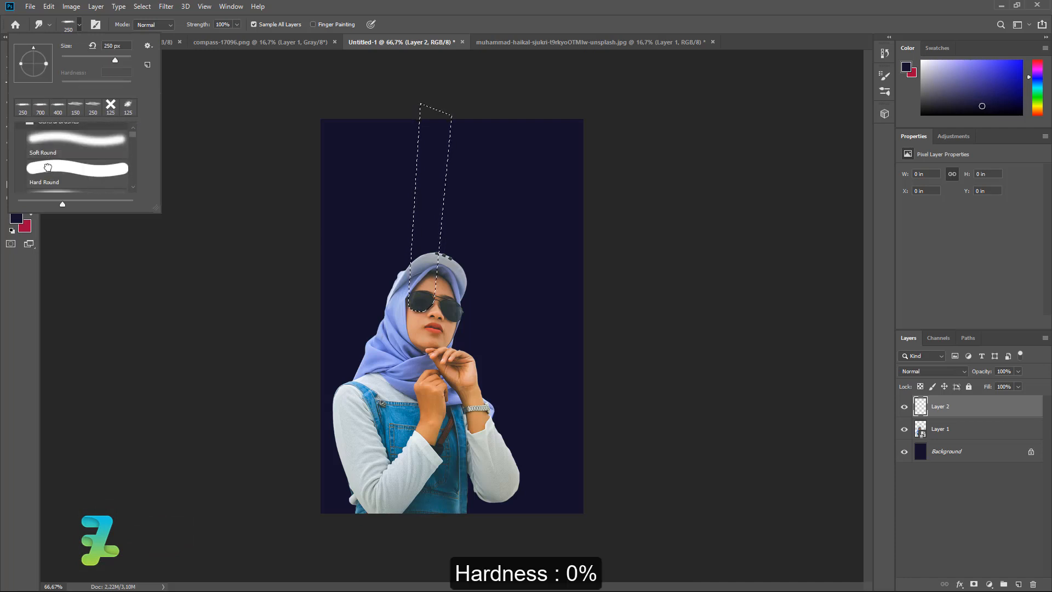
click(49, 167)
click(83, 140)
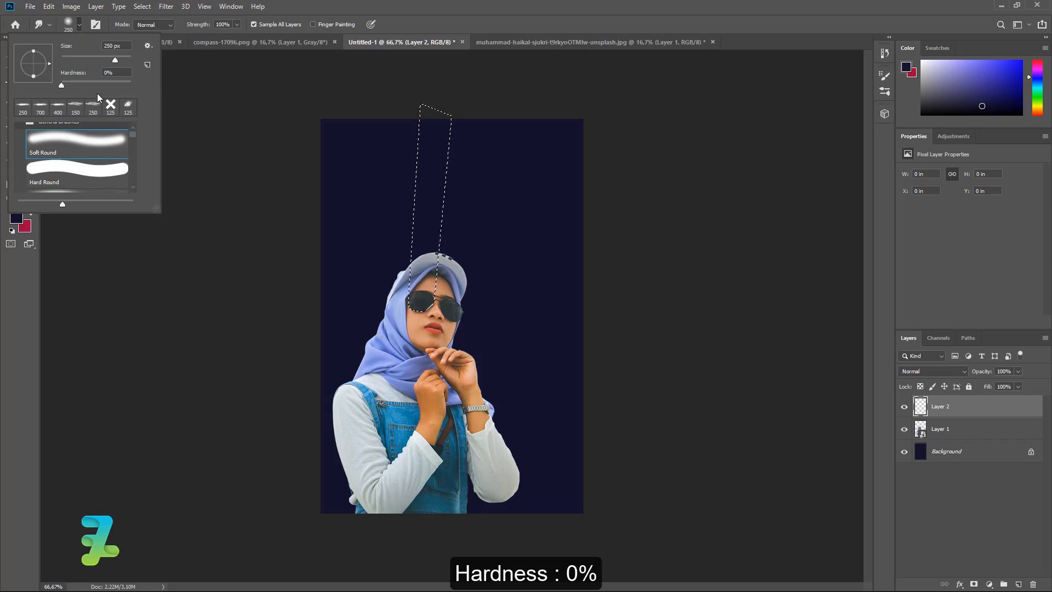
click(81, 20)
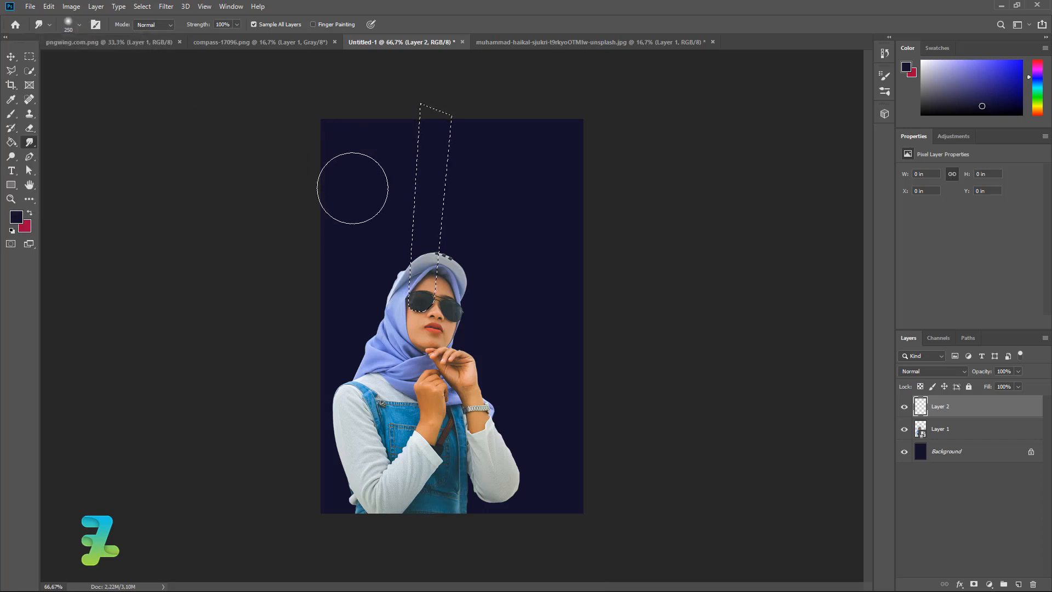
click(254, 24)
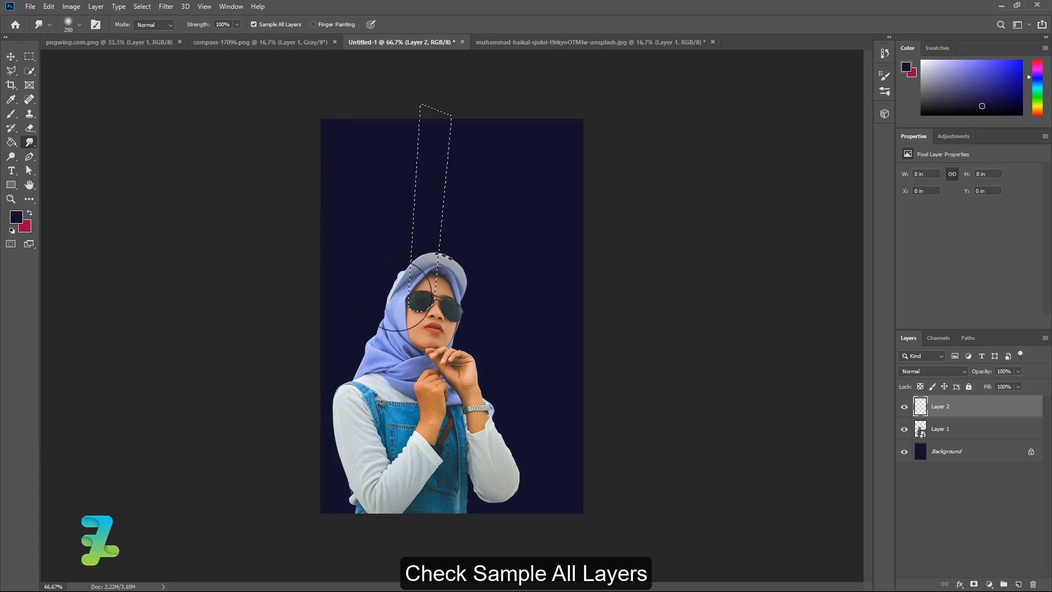
Reduce the Smudge brush to 80 px, smear the left lens upward within the selection past the canvas's top edge, and deselect.
drag(399, 298, 393, 261)
key(ctrl+z)
key(bracketleft)
key(bracketleft)
key(bracketleft)
key(bracketleft)
key(bracketleft)
key(bracketleft)
key(bracketleft)
key(bracketleft)
mouse_move(420, 300)
mouse_down()
mouse_move(429, 160)
mouse_move(439, 249)
mouse_move(443, 130)
mouse_move(422, 237)
mouse_move(426, 249)
mouse_move(443, 116)
mouse_move(441, 206)
mouse_move(445, 146)
mouse_move(417, 196)
mouse_up()
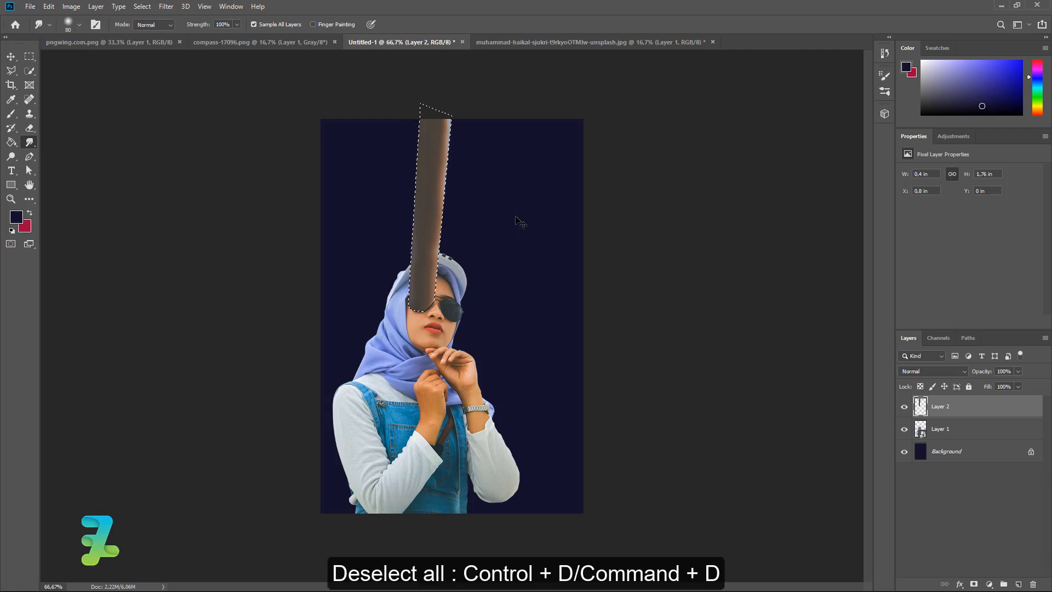
key(ctrl+d)
Trace a pen path around the lower rim of the right sunglasses lens, from its inner edge to its outer edge.
click(11, 70)
key(ctrl+plus)
key(ctrl+plus)
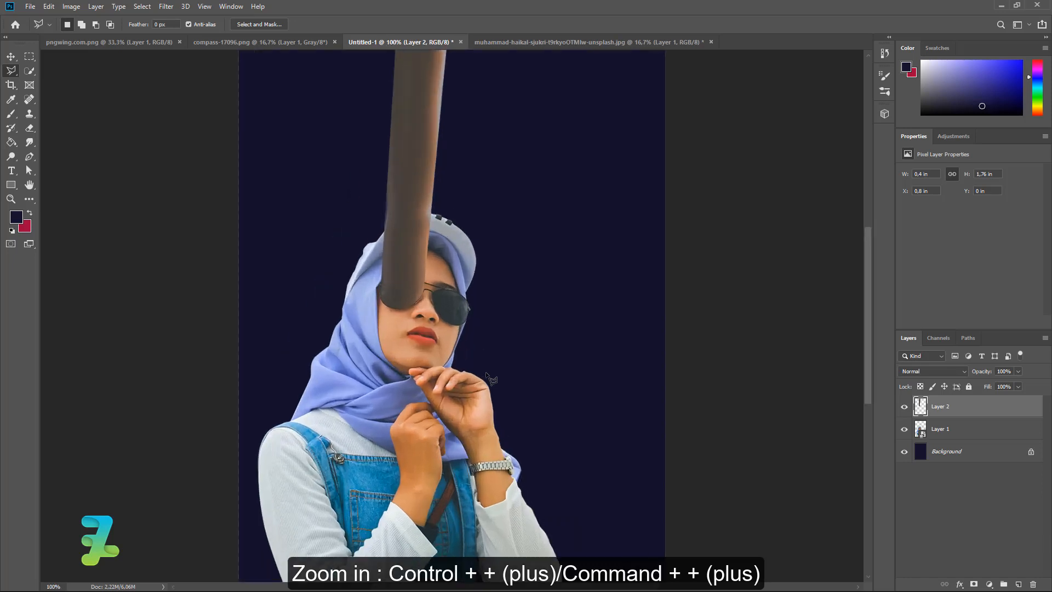
click(34, 155)
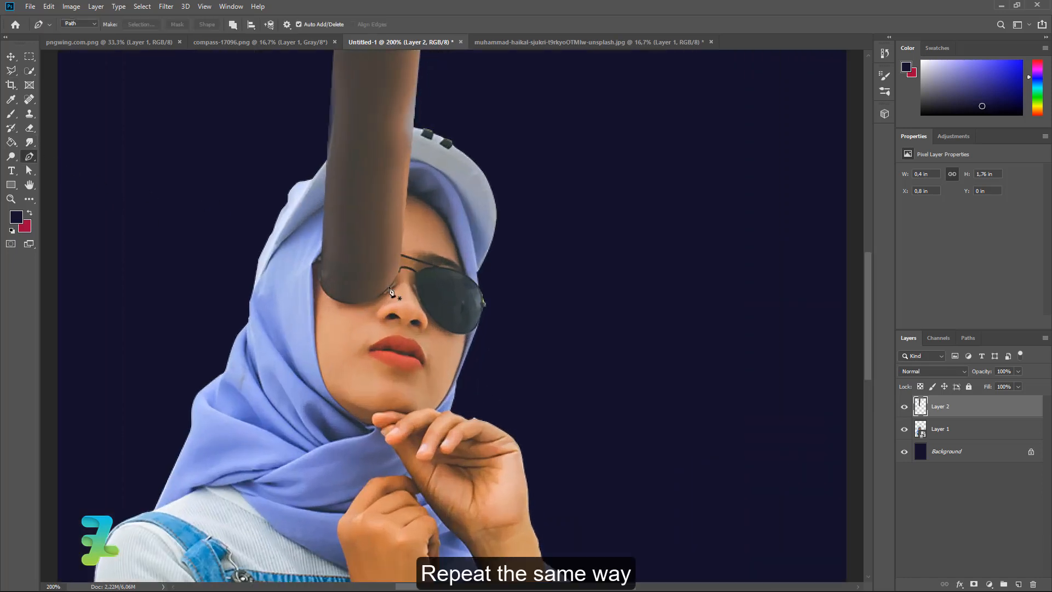
click(416, 276)
key(ctrl+z)
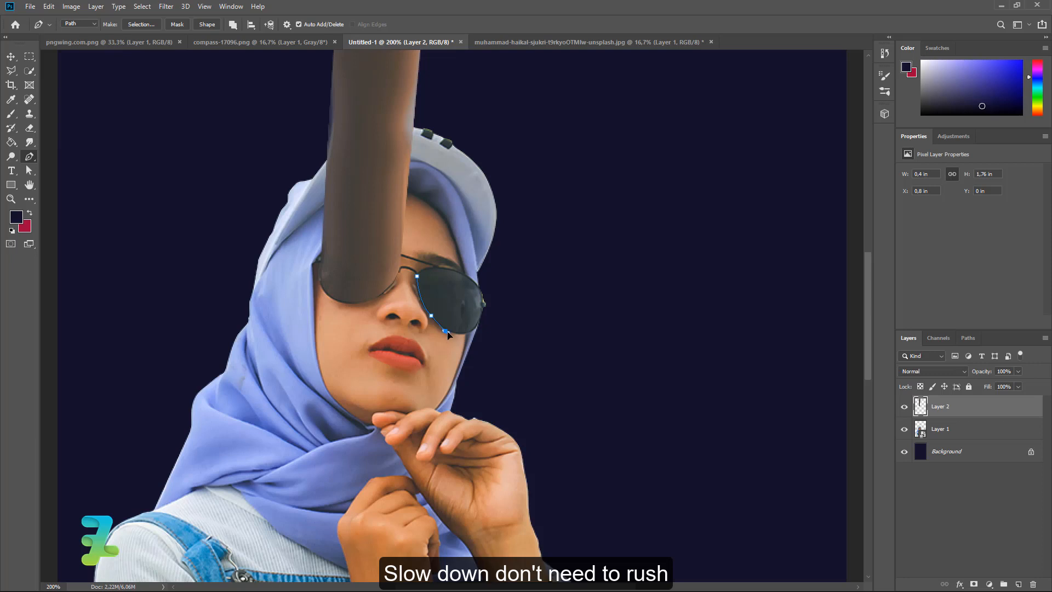
click(476, 327)
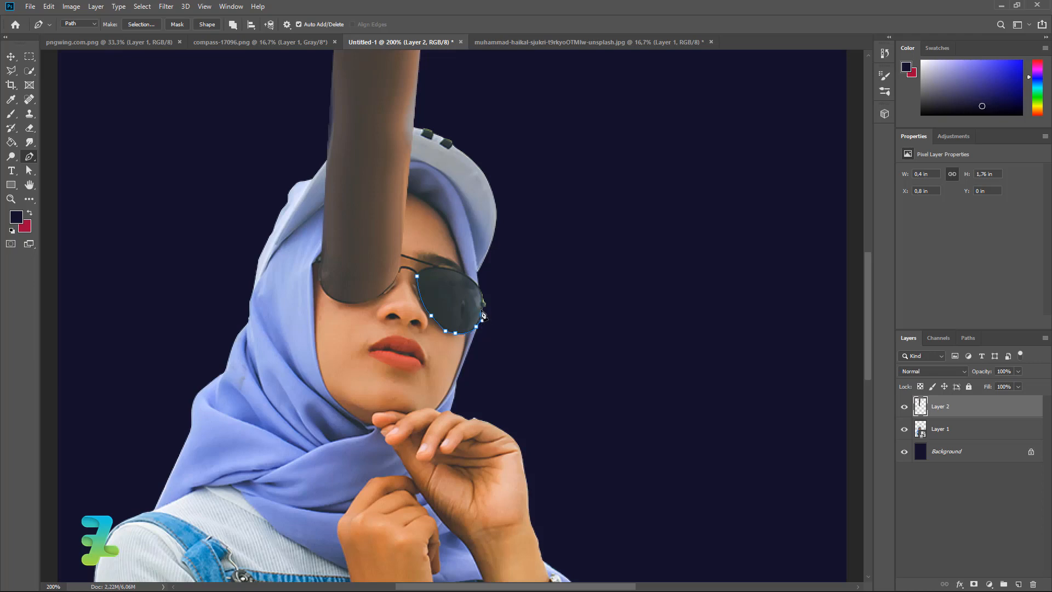
key(ctrl+z)
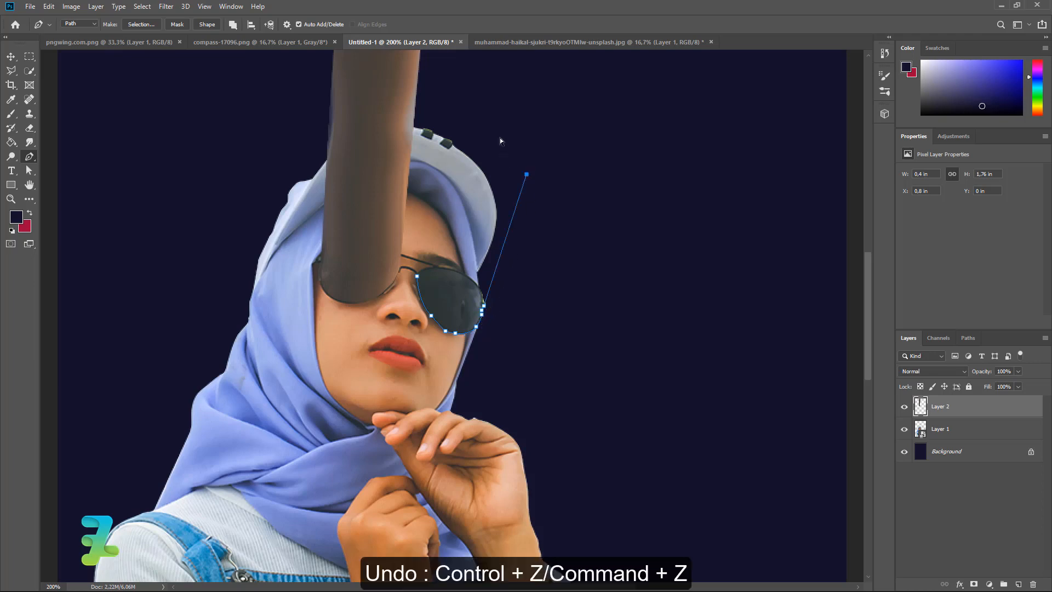
Extend the right lens path above the canvas's top edge in a slightly tilted column and close it at its starting point.
drag(526, 174, 499, 103)
key(ctrl+minus)
key(ctrl+minus)
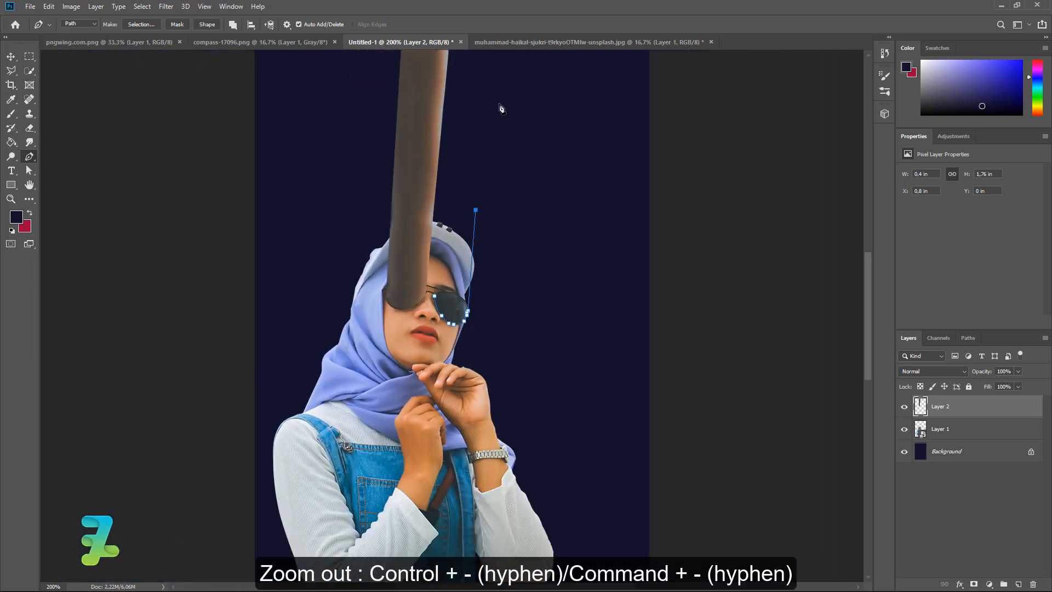
click(506, 91)
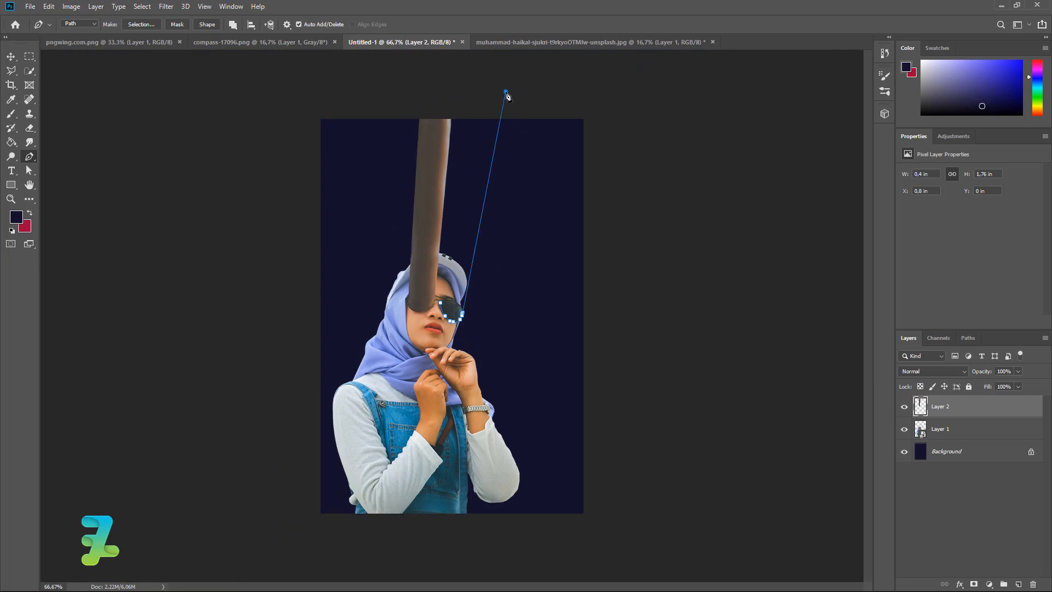
click(441, 307)
Convert the closed right lens path into a new anti-aliased selection with a 0-pixel feather radius.
right_click(471, 240)
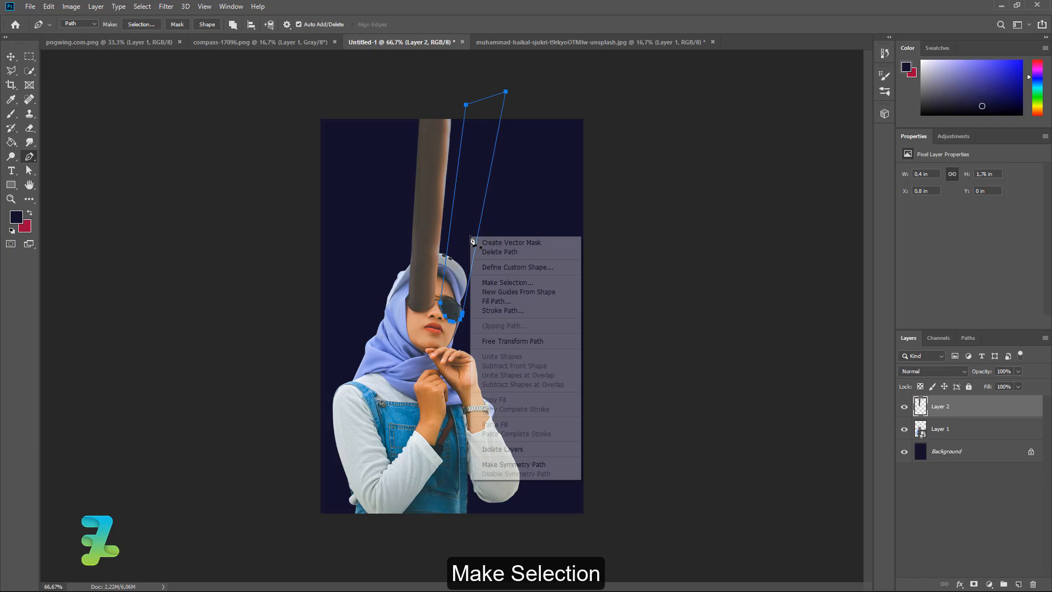
click(493, 282)
click(582, 164)
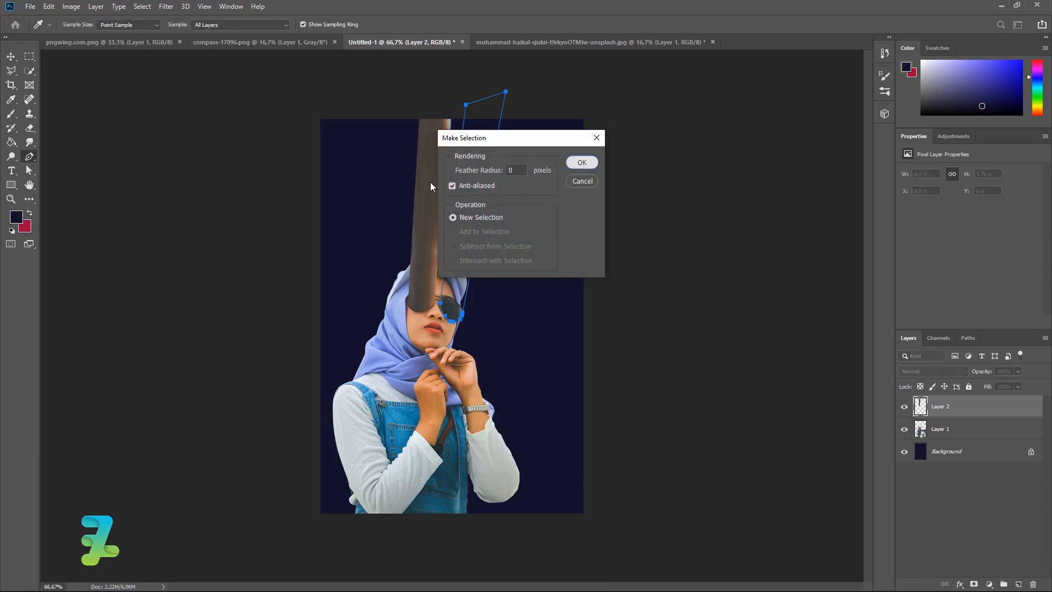
Smudge the right lens upward to fill the selection up to the canvas's top edge, and deselect.
click(25, 138)
mouse_move(456, 313)
mouse_down()
mouse_move(476, 225)
mouse_move(453, 290)
mouse_move(493, 95)
mouse_up()
mouse_move(460, 277)
mouse_down()
mouse_move(486, 175)
mouse_move(484, 104)
mouse_up()
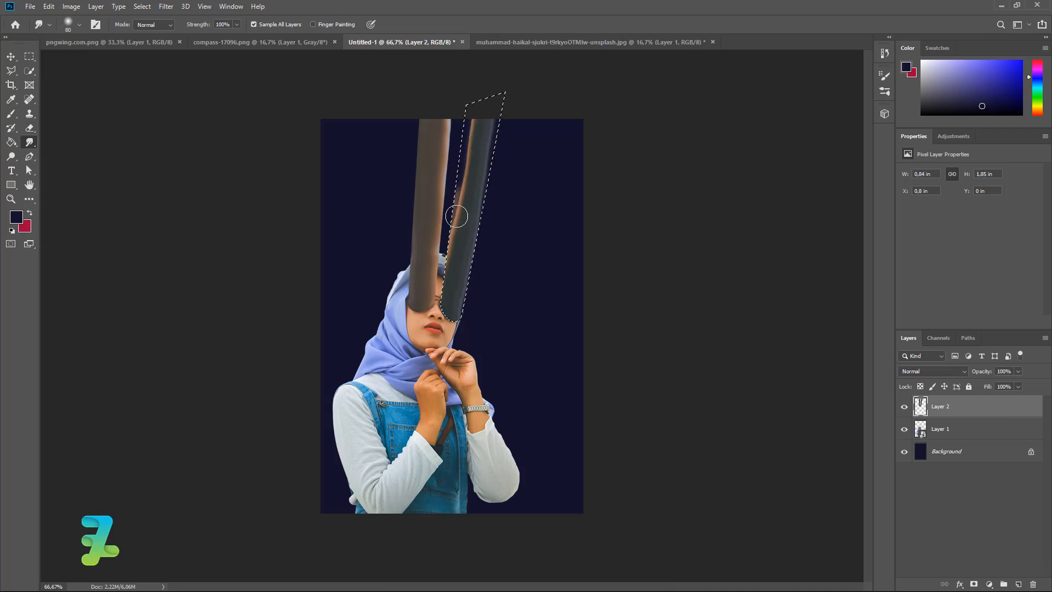
drag(455, 216, 479, 59)
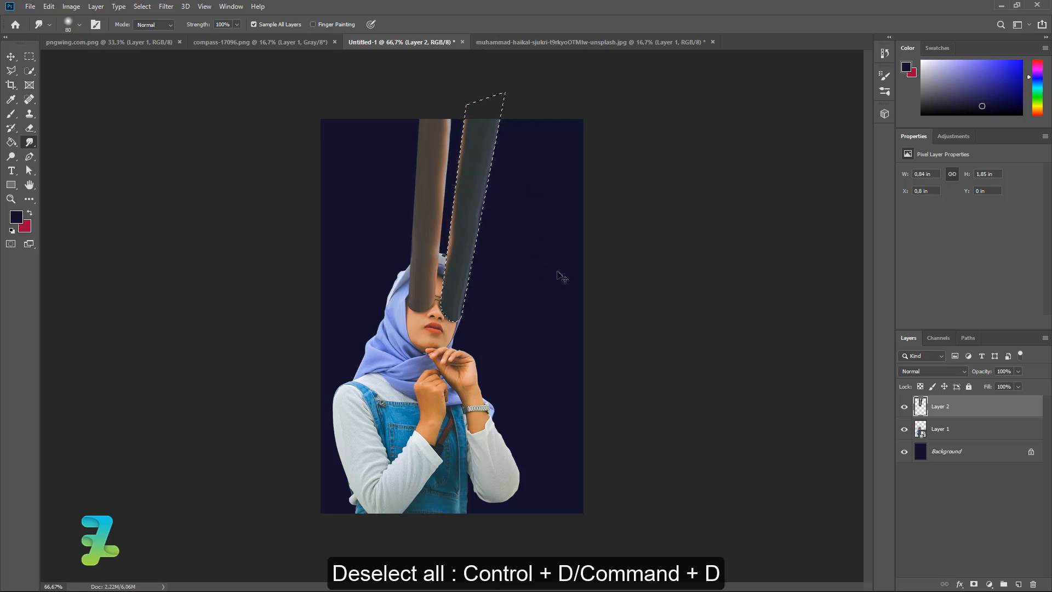
key(ctrl+d)
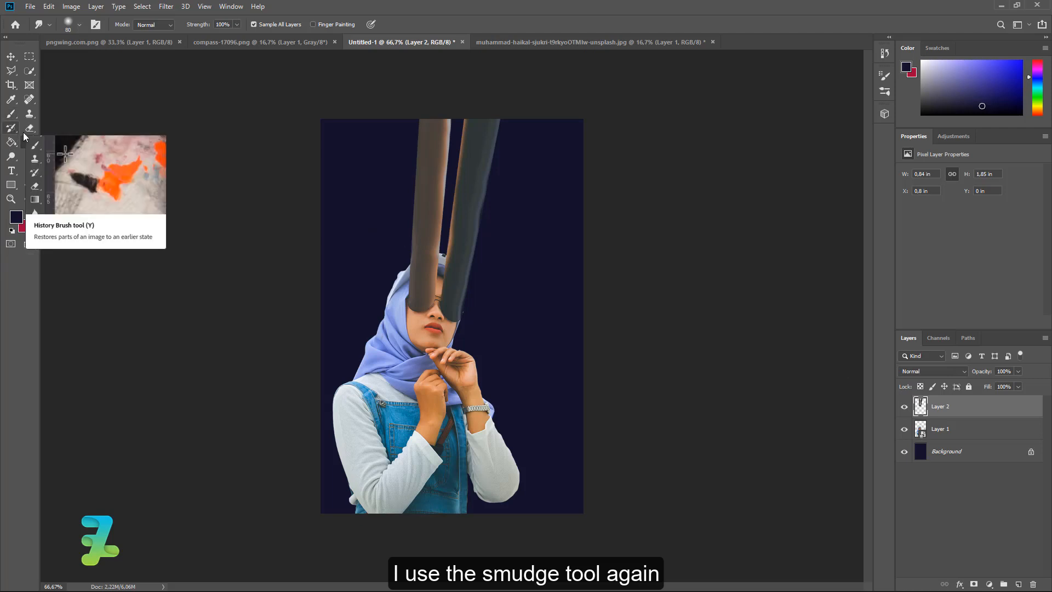
Browse the custom brush presets and choose the 1729 px brush named 4 for the Smudge tool.
click(80, 24)
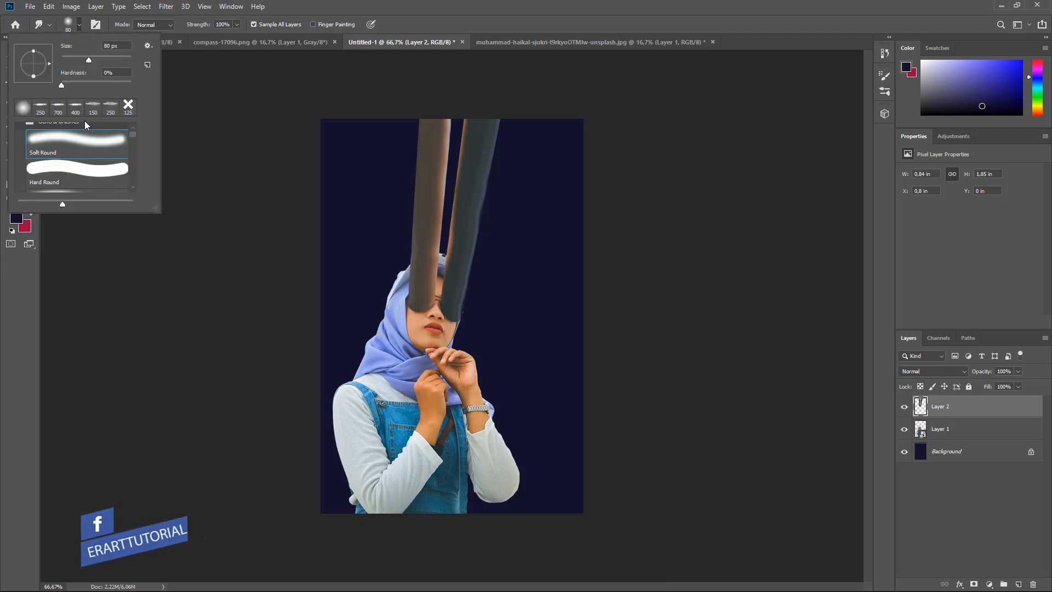
scroll(46, 157, up, 1)
click(21, 131)
scroll(30, 158, down, 1)
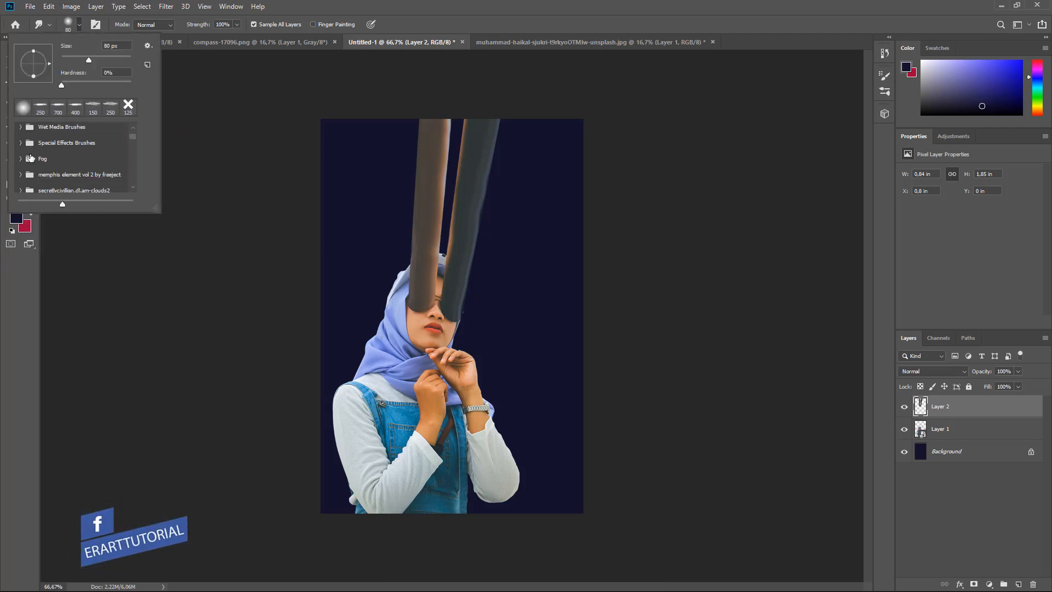
scroll(30, 158, down, 2)
click(43, 167)
scroll(45, 171, down, 1)
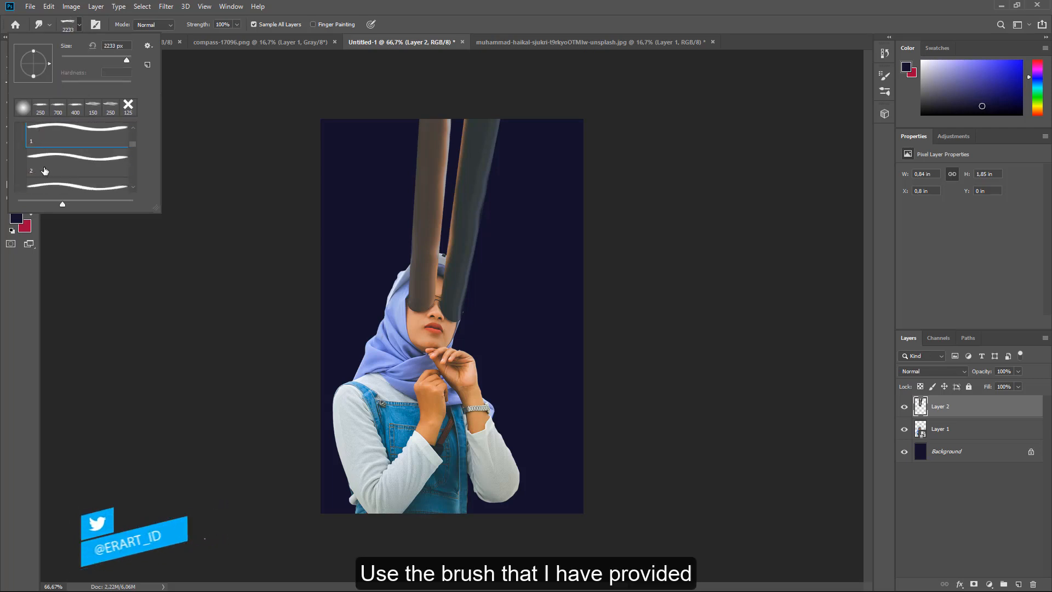
click(45, 171)
click(55, 187)
scroll(54, 183, down, 1)
click(65, 173)
scroll(65, 174, down, 1)
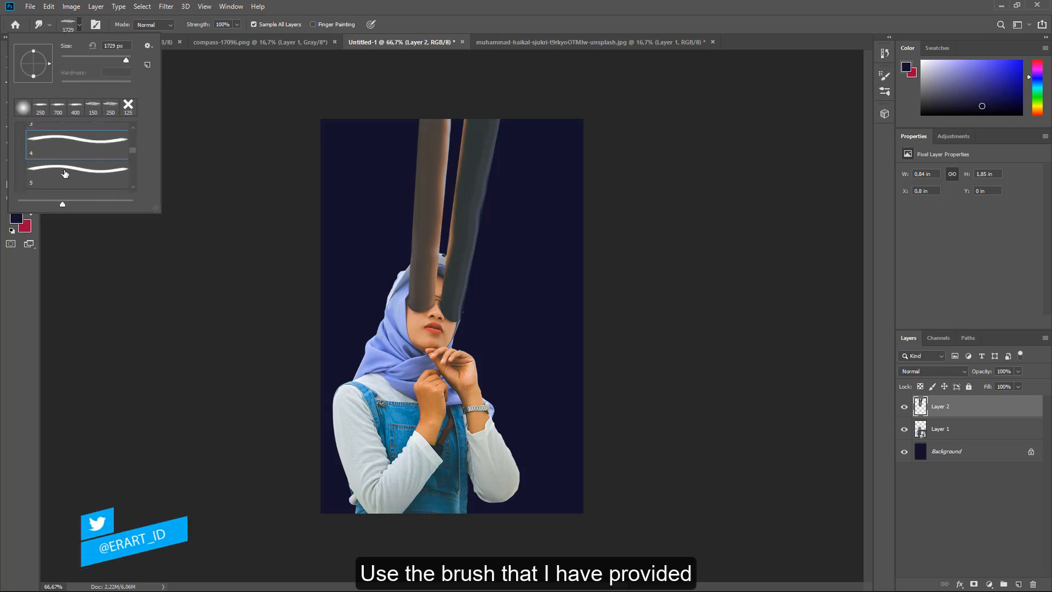
click(79, 26)
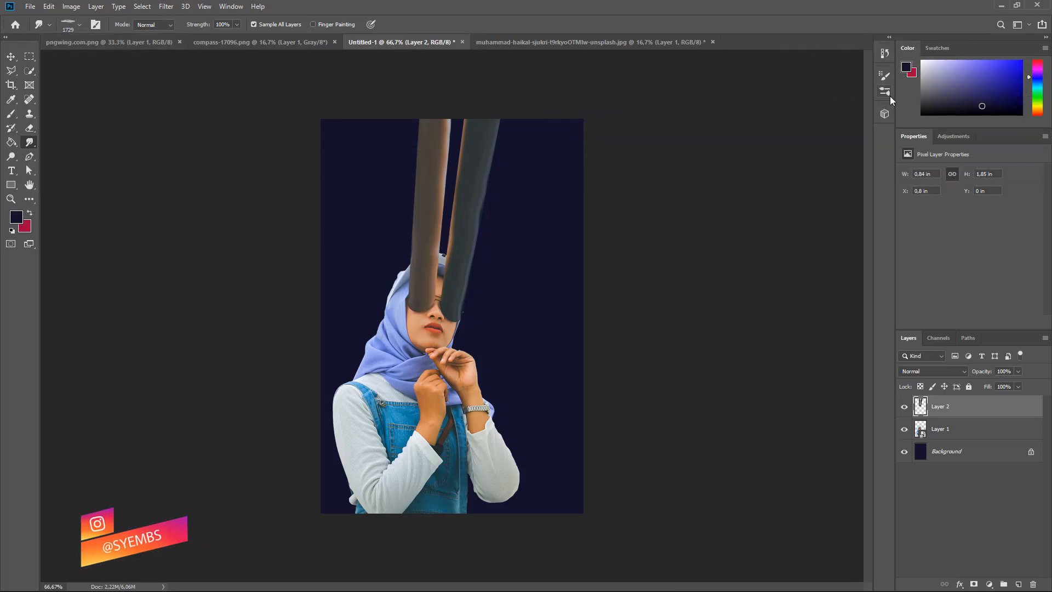
Set the smudge brush's angle to 90° and reduce its size to 100 px.
click(886, 75)
drag(862, 187, 846, 145)
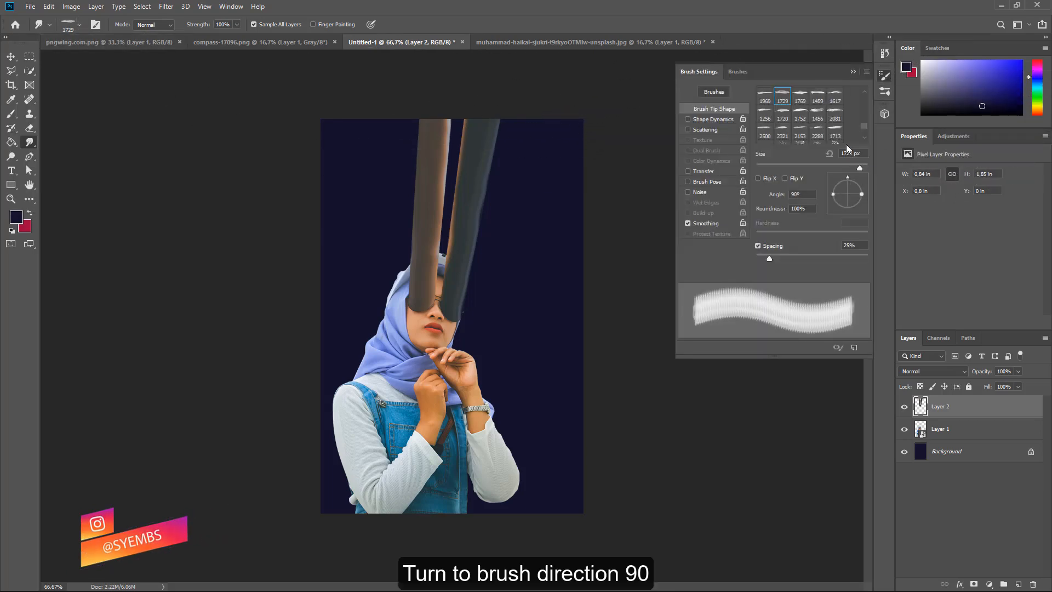
click(853, 72)
key(bracketleft)
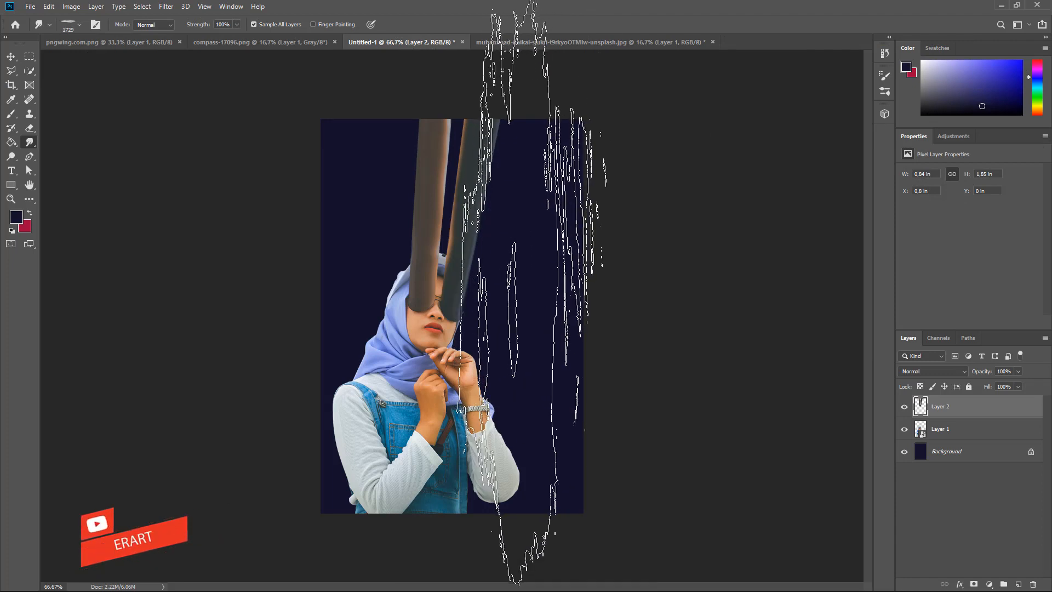
key(bracketleft)
key(bracketleft)
key(bracketleft)
key(bracketleft)
key(bracketleft)
key(bracketleft)
key(bracketleft)
key(bracketleft)
key(bracketleft)
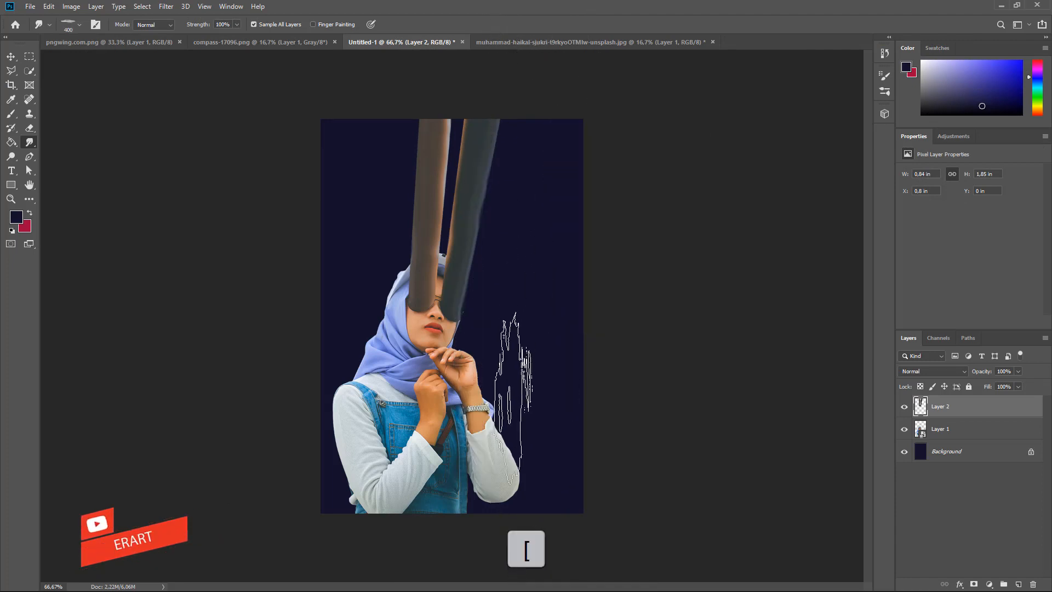
key(bracketright)
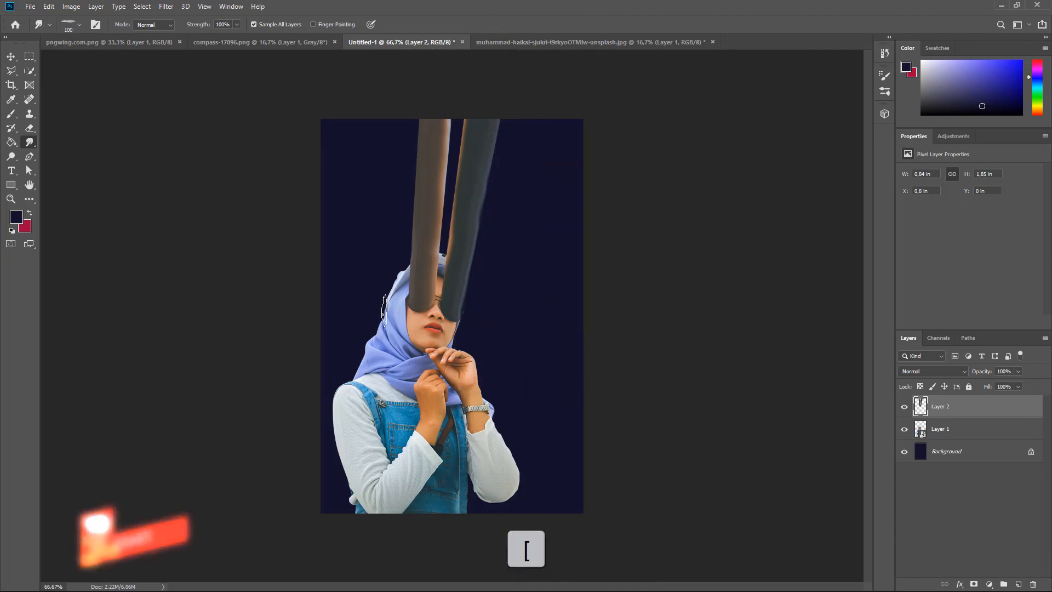
Smudge the left edge of the hijab and the left shoulder and sleeve upward into jagged brush streaks.
mouse_move(385, 319)
mouse_down()
mouse_move(389, 279)
mouse_move(381, 324)
mouse_move(381, 287)
mouse_move(379, 315)
mouse_move(384, 292)
mouse_move(390, 308)
mouse_move(377, 323)
mouse_move(378, 309)
mouse_move(378, 333)
mouse_move(377, 306)
mouse_move(366, 346)
mouse_move(368, 320)
mouse_up()
drag(358, 363, 364, 331)
drag(355, 383, 352, 343)
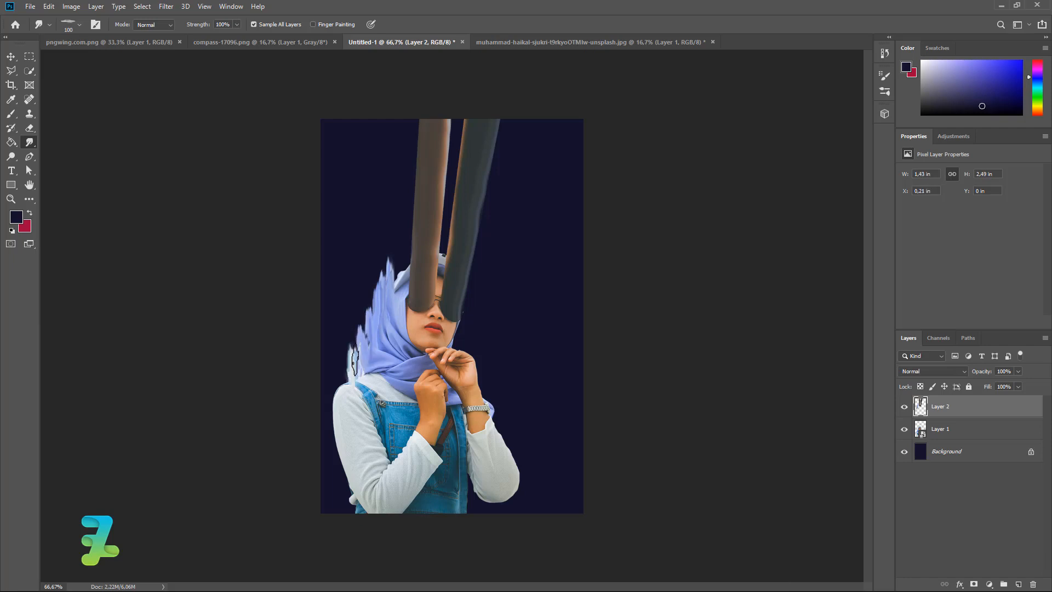
drag(338, 419, 337, 356)
drag(338, 397, 337, 339)
drag(337, 378, 335, 332)
drag(361, 353, 363, 345)
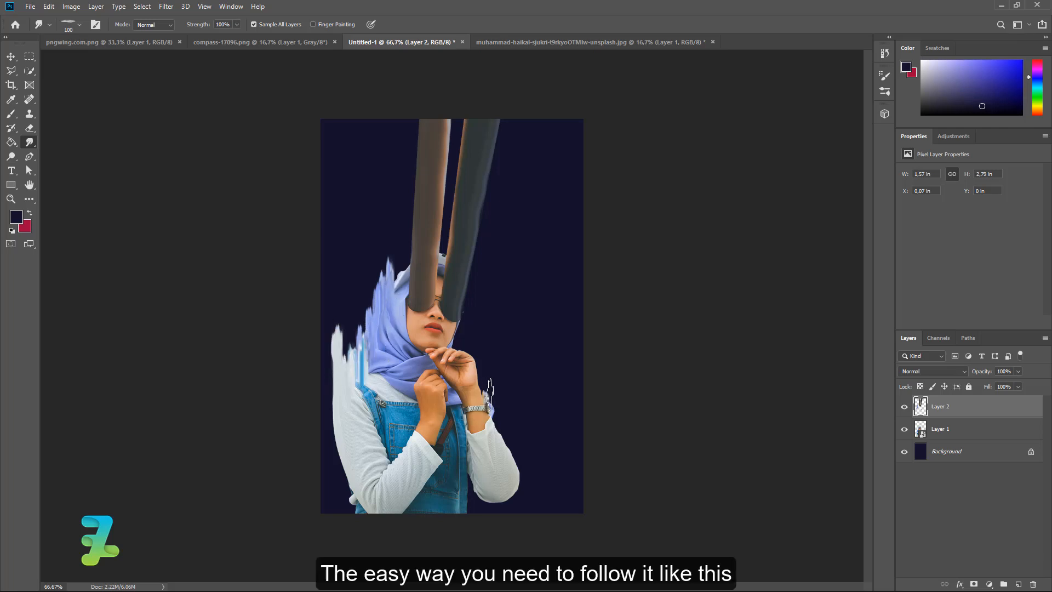
Smudge the raised hand and right sleeve upward, and smear the lower edges of both sleeves downward.
mouse_move(489, 390)
mouse_down()
mouse_move(488, 378)
mouse_move(493, 416)
mouse_move(522, 462)
mouse_move(525, 422)
mouse_move(520, 465)
mouse_move(527, 405)
mouse_move(526, 476)
mouse_move(527, 424)
mouse_move(494, 408)
mouse_move(474, 346)
mouse_move(455, 338)
mouse_up()
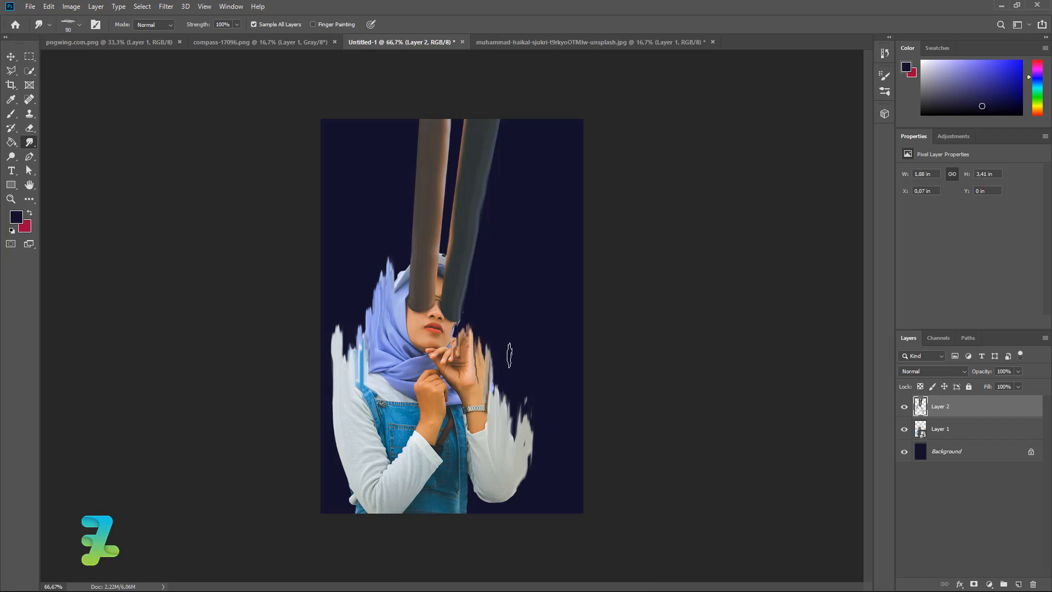
mouse_move(506, 467)
mouse_down()
mouse_move(503, 523)
mouse_move(478, 510)
mouse_move(531, 485)
mouse_move(512, 509)
mouse_up()
drag(338, 442, 351, 496)
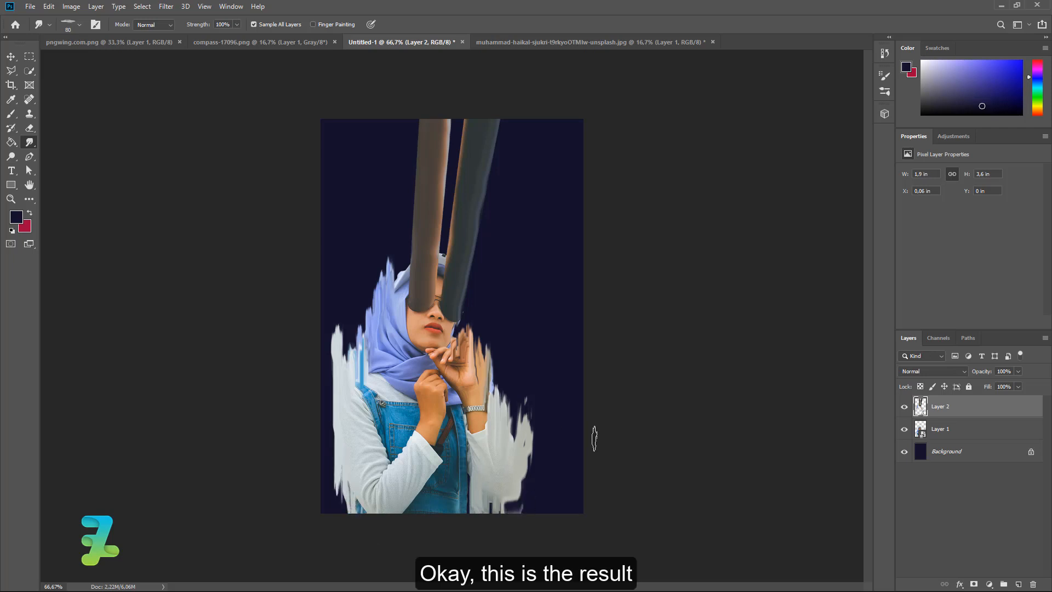
Add a Gradient Map adjustment layer above Layer 2 and apply the saved navy, purple, teal and pink gradient preset.
click(989, 584)
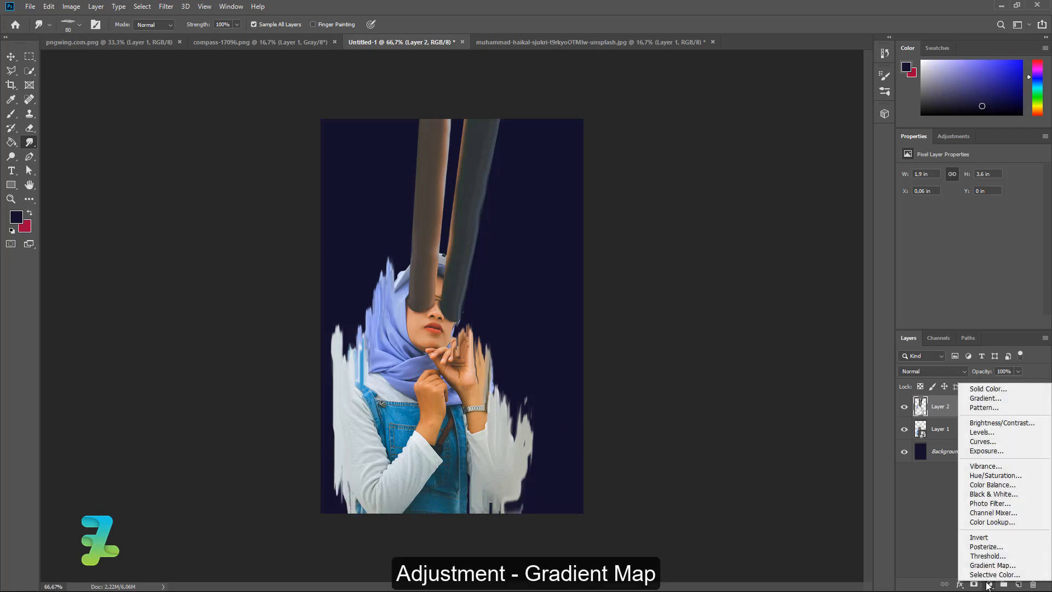
click(989, 564)
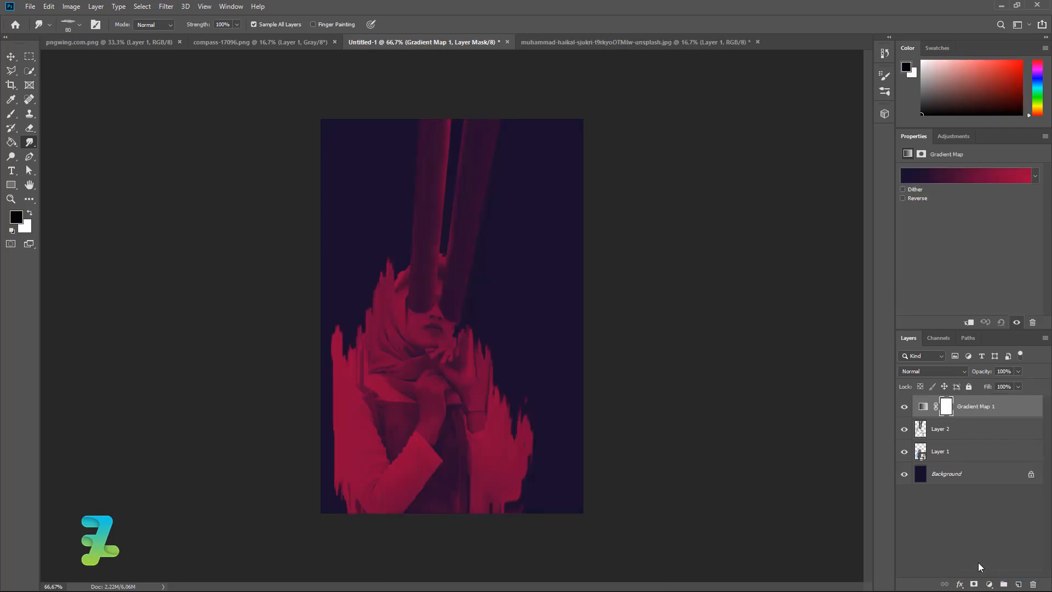
click(922, 407)
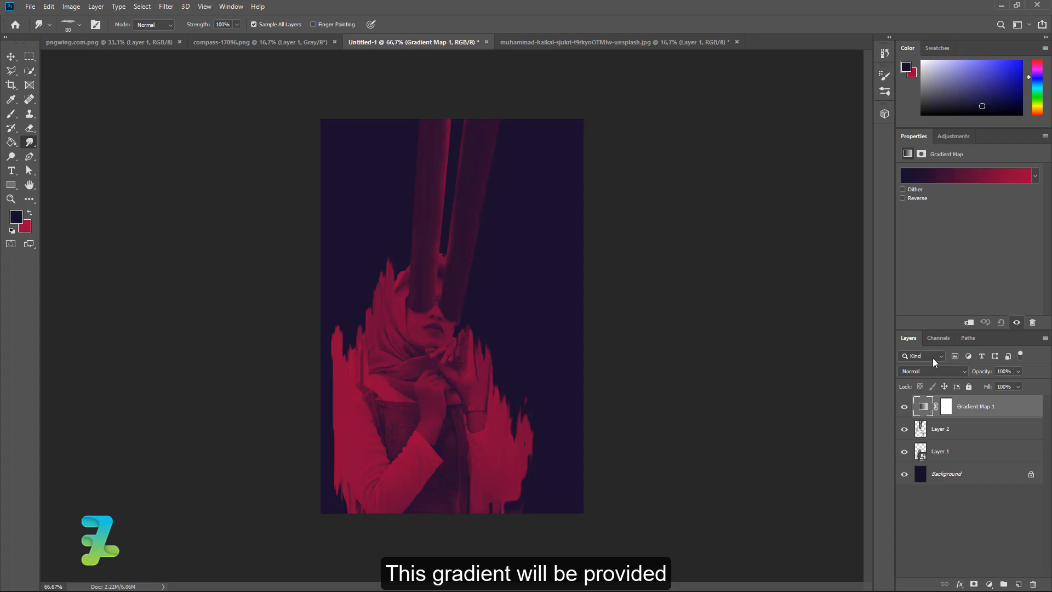
click(928, 176)
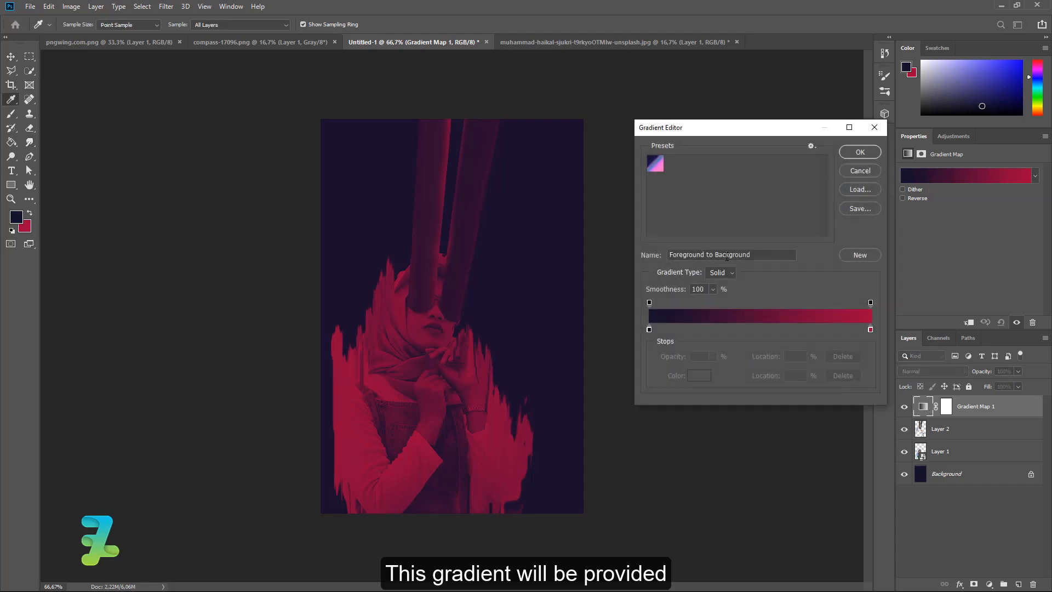
click(653, 168)
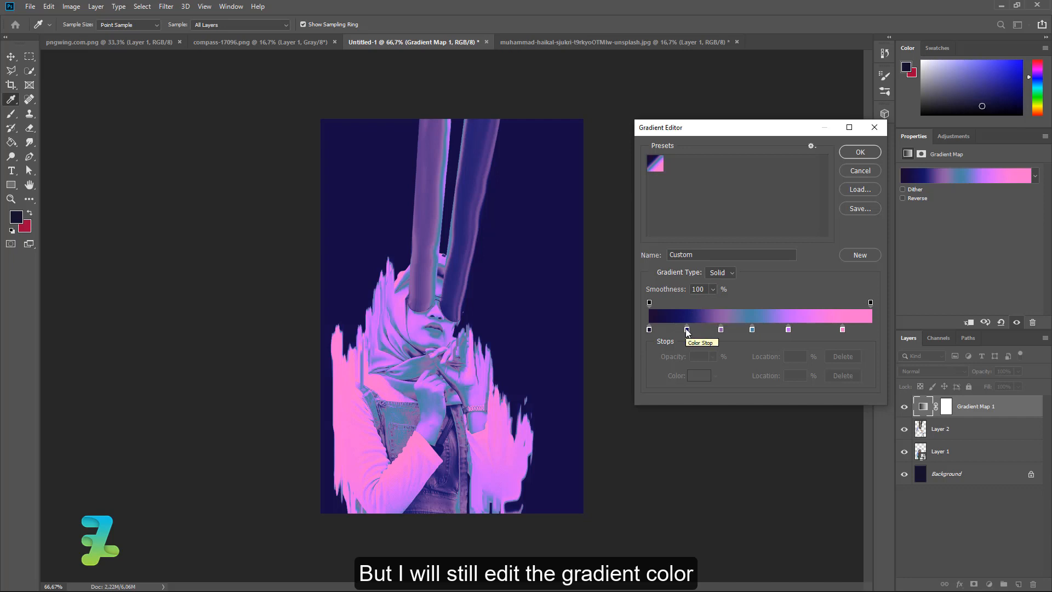
drag(650, 330, 666, 329)
click(649, 327)
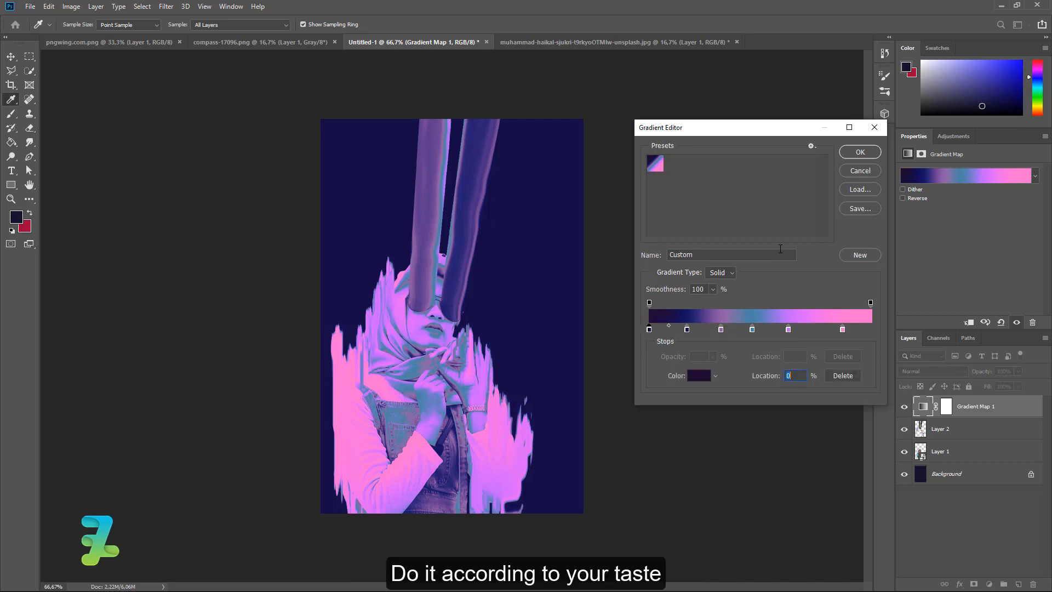
click(860, 152)
Edit the Gradient Map's gradient, unreversed, shifting its colour stops toward the light end, with pink at 96% and navy at 22%.
click(903, 197)
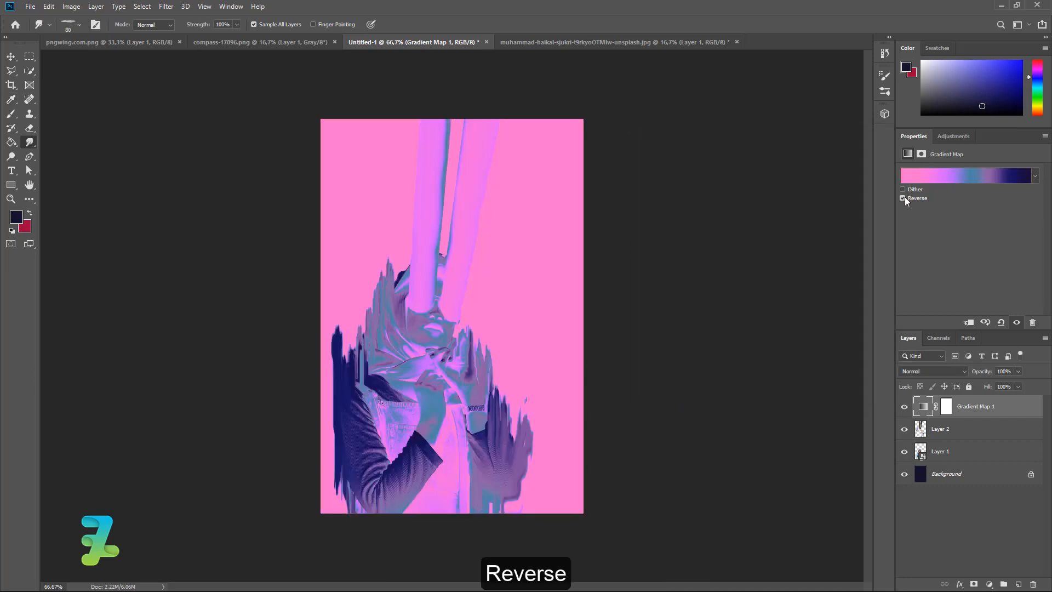
click(903, 197)
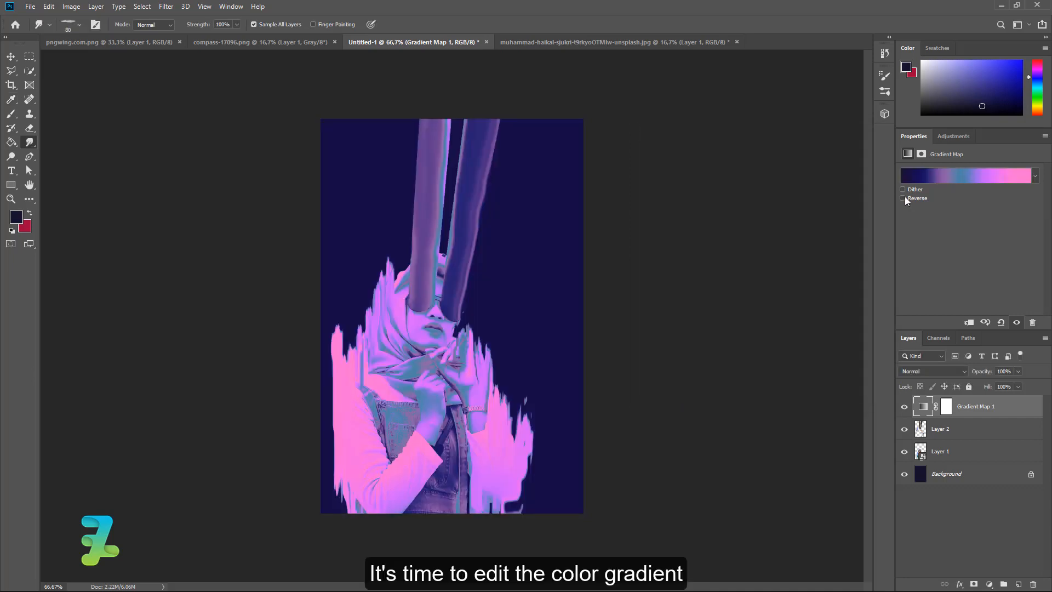
click(937, 181)
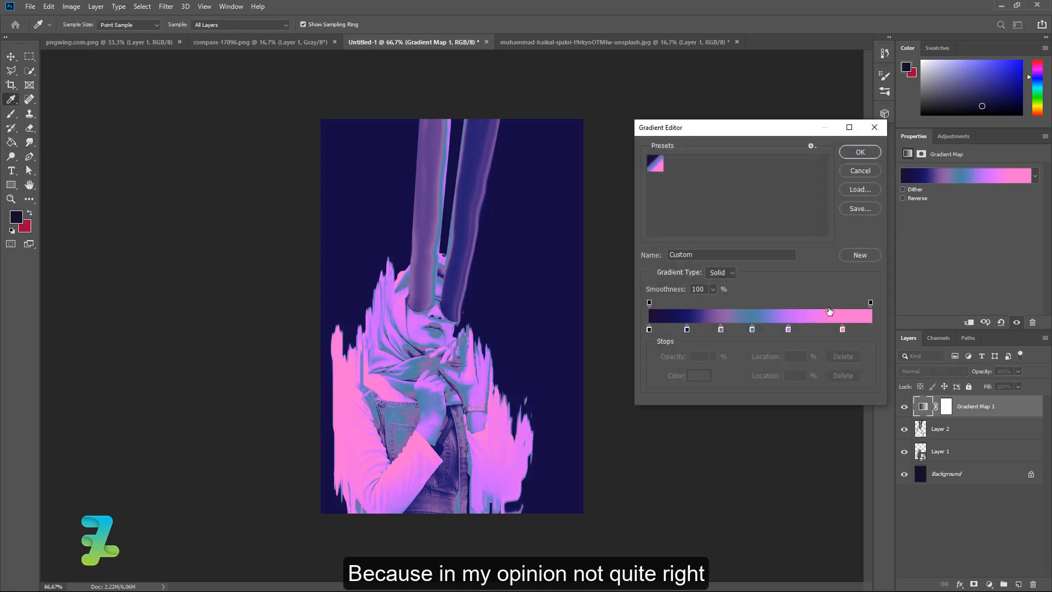
drag(842, 329, 869, 331)
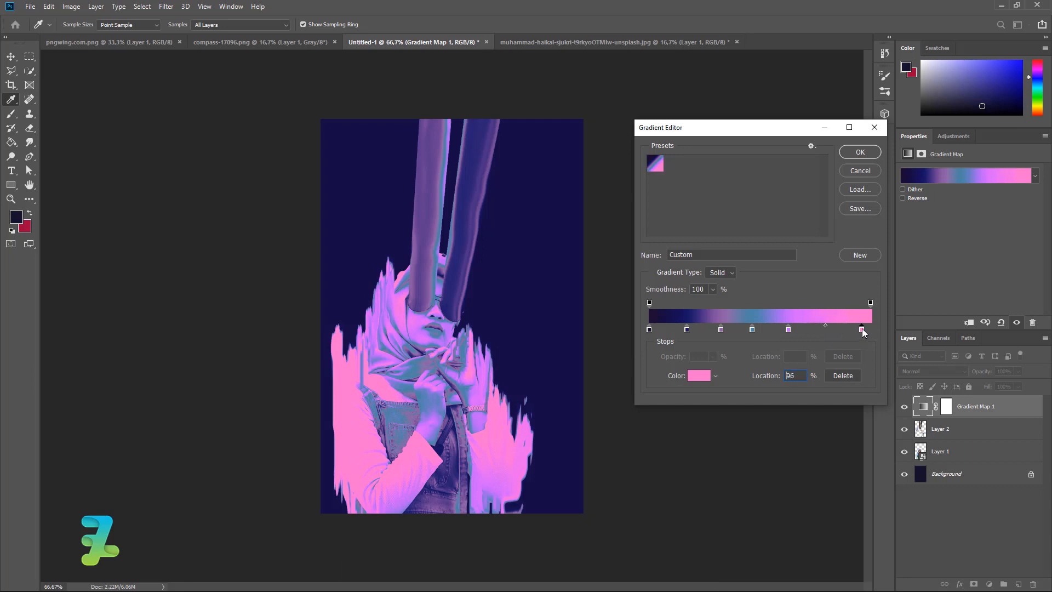
drag(789, 330, 826, 331)
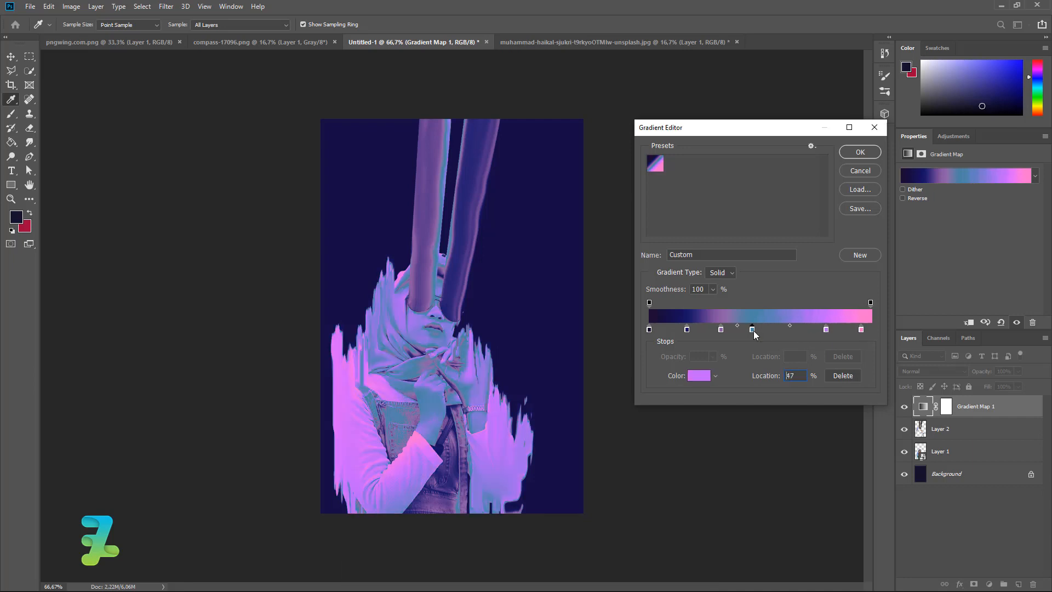
drag(720, 329, 756, 331)
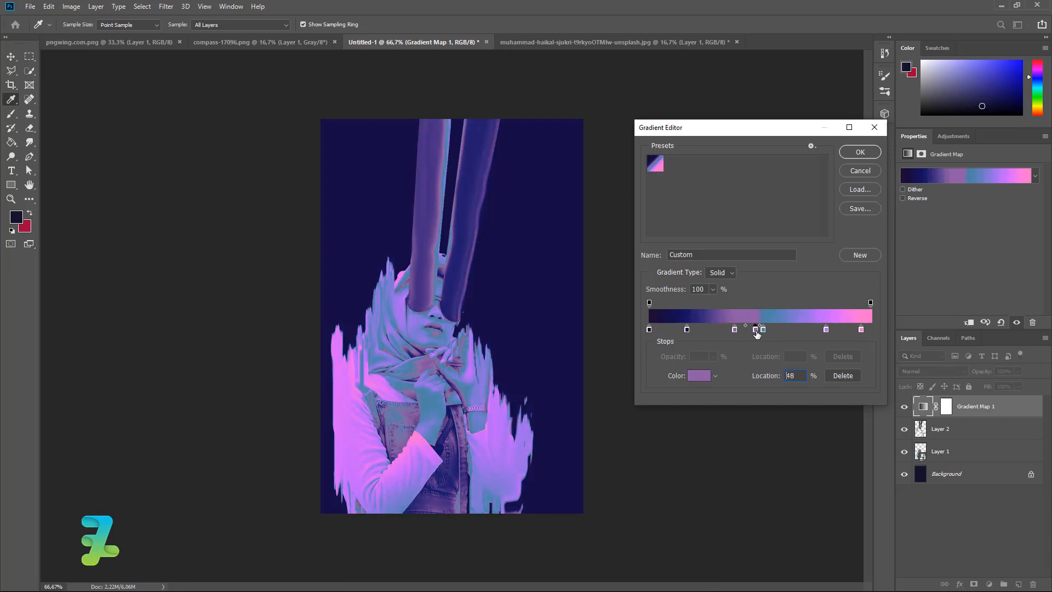
mouse_move(687, 329)
mouse_down()
mouse_move(704, 351)
mouse_move(709, 332)
mouse_move(700, 332)
mouse_up()
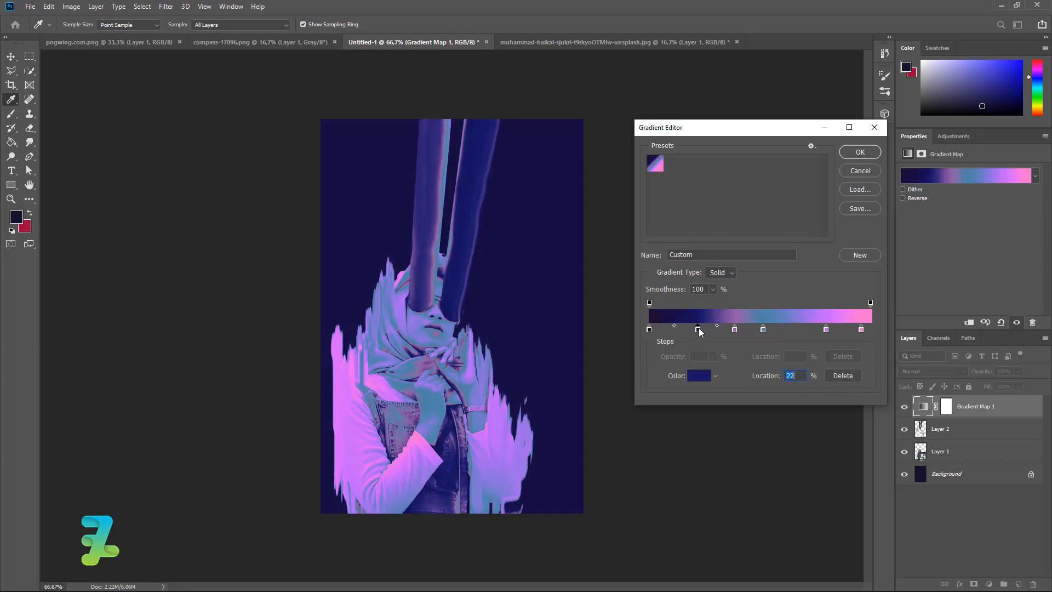
Recolour the gradient's teal middle stop to vivid pink and position it at 55%.
double_click(763, 329)
drag(843, 329, 876, 354)
click(913, 309)
mouse_move(865, 318)
mouse_down()
mouse_move(836, 323)
mouse_move(838, 312)
mouse_move(868, 336)
mouse_move(860, 301)
mouse_up()
click(1009, 284)
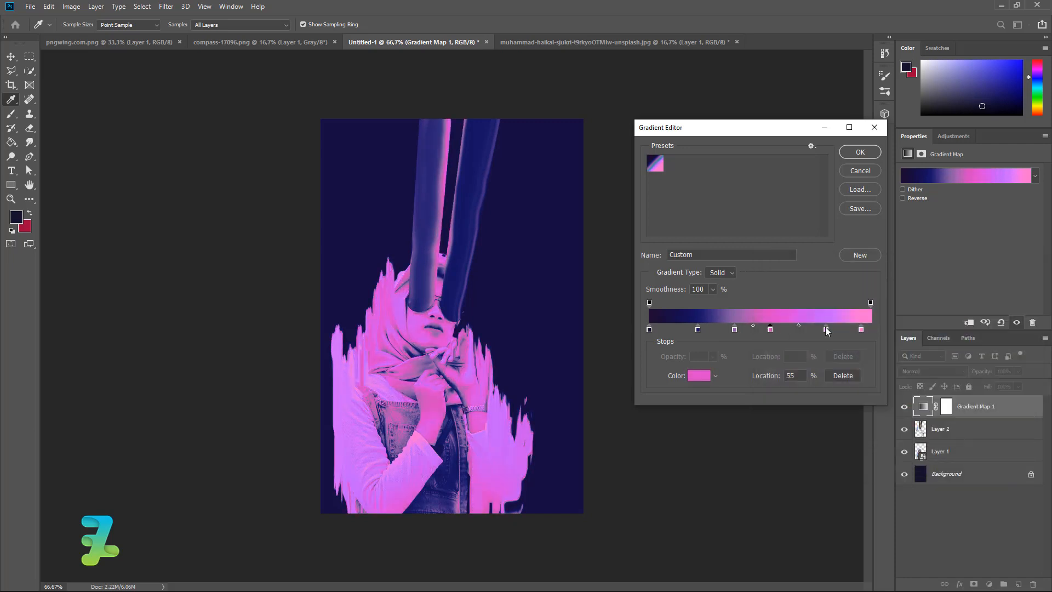
Recolour the gradient's violet stop to dark navy blue and move it to the light end in place of the light pink stop.
double_click(825, 330)
click(912, 341)
drag(874, 350, 888, 376)
click(1003, 287)
drag(826, 330, 890, 308)
Add a teal stop of colour #43abaf at 74%, between the vivid pink and dark navy stops.
double_click(811, 331)
click(912, 359)
drag(921, 358, 920, 357)
click(848, 334)
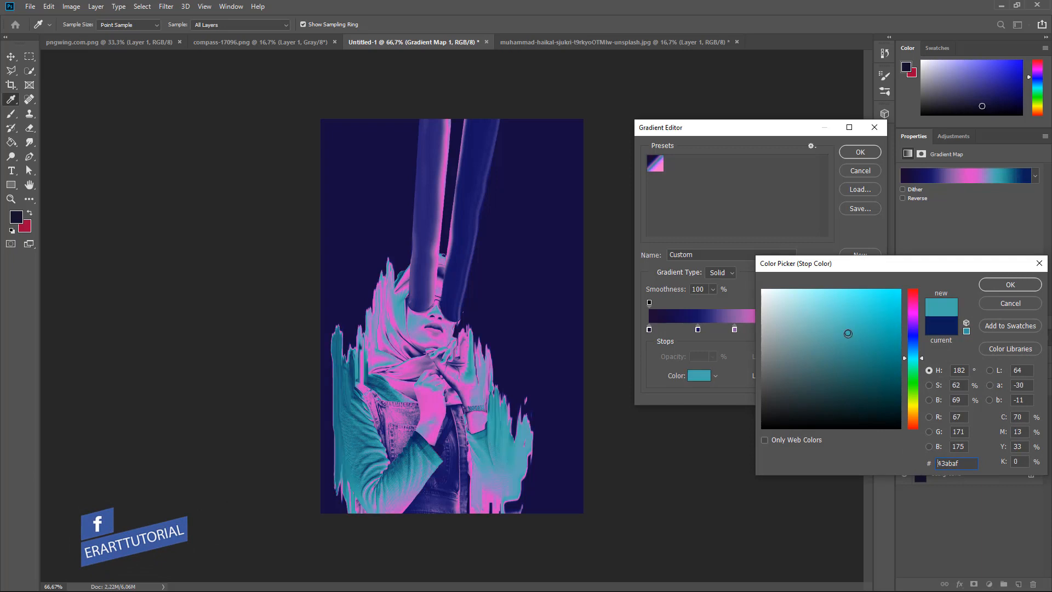
click(1001, 290)
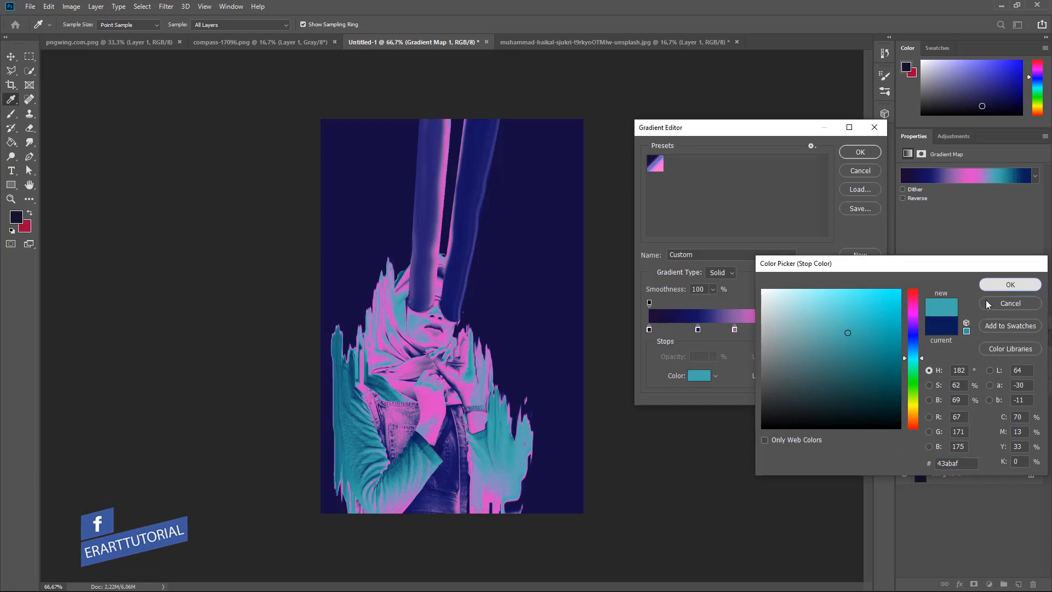
Recolour the light purple stop at 39% to a dark muted purple.
double_click(734, 329)
click(915, 375)
click(858, 382)
drag(857, 382, 818, 380)
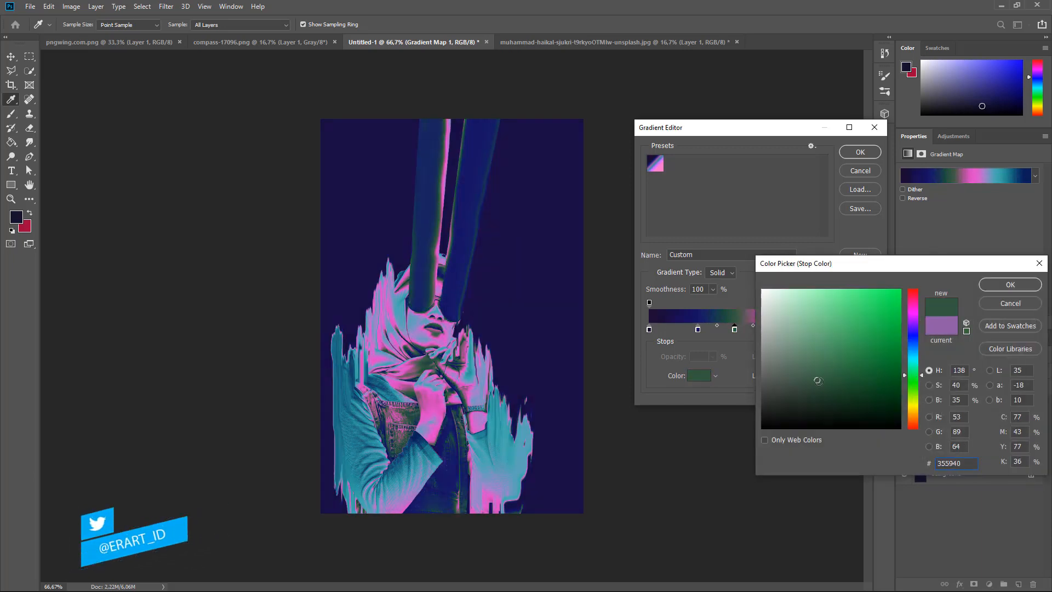
click(912, 323)
key(Return)
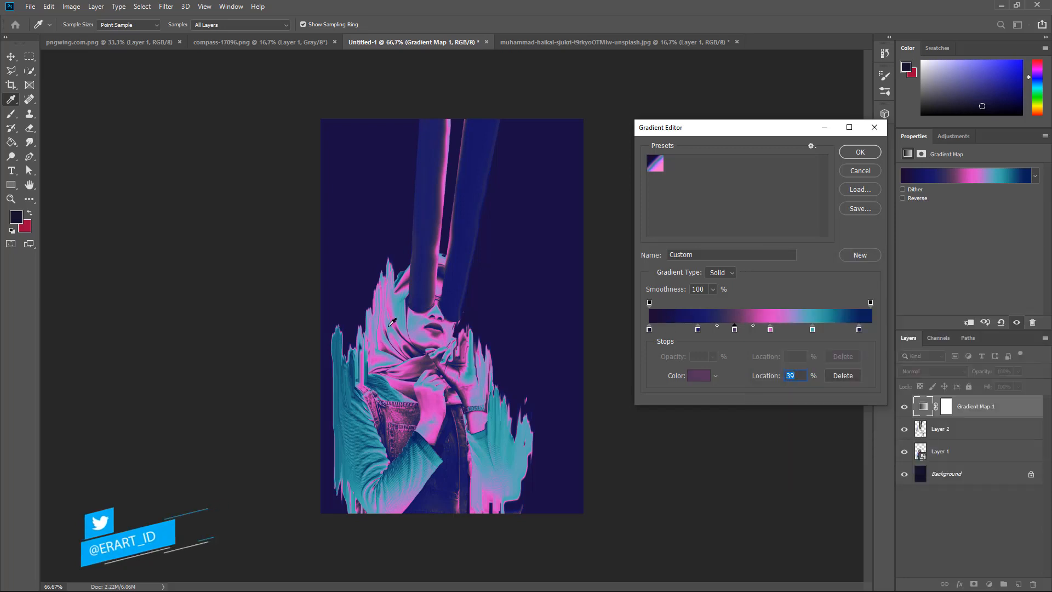
Shift the coloured stops toward the dark end, with the dark blue one at 19%, then save the gradient as a preset and apply it.
click(812, 330)
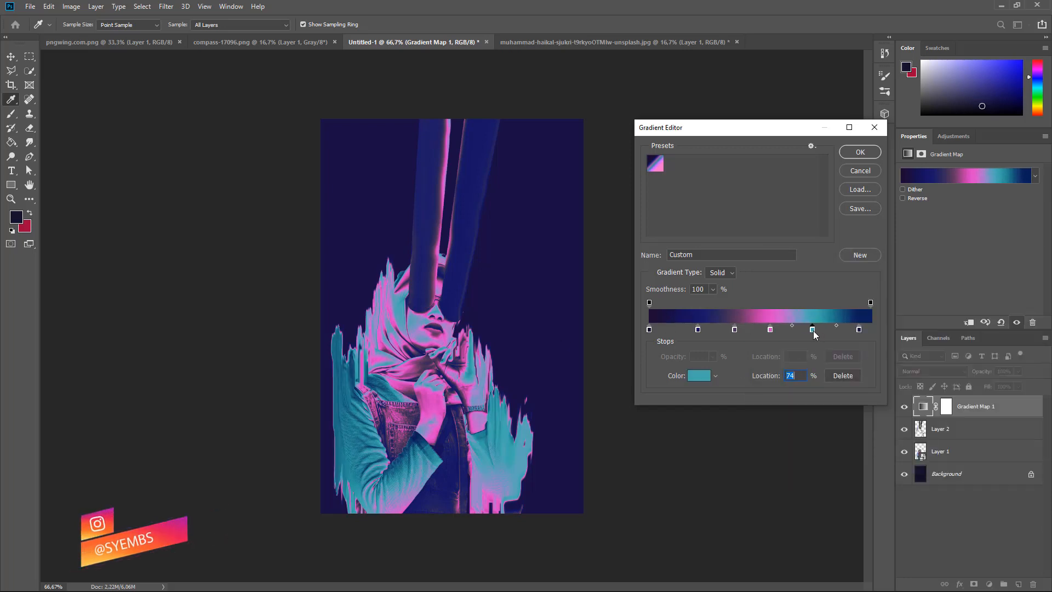
drag(859, 329, 694, 330)
click(688, 331)
click(837, 374)
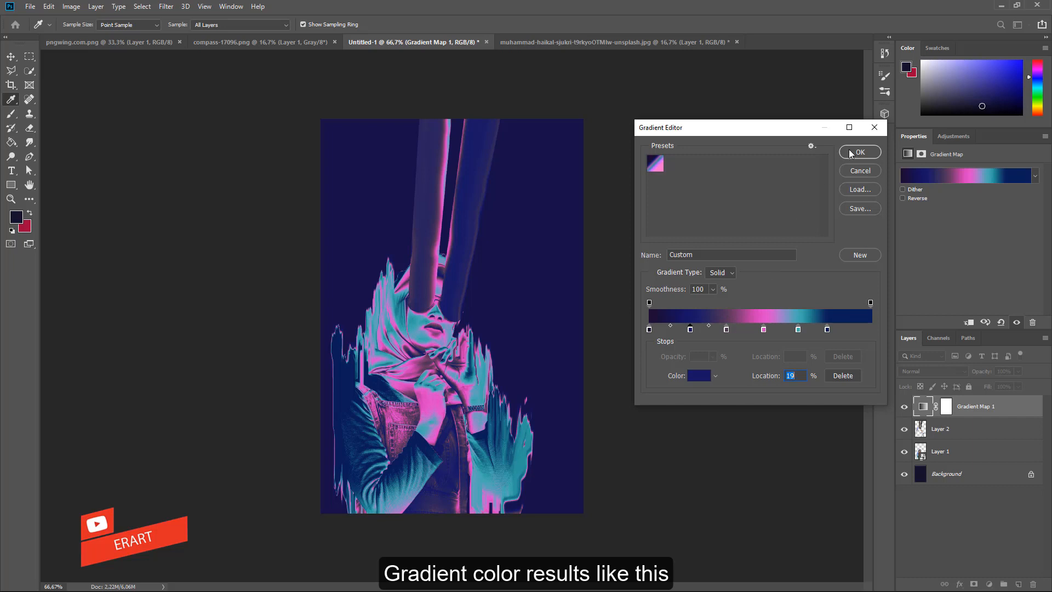
click(847, 255)
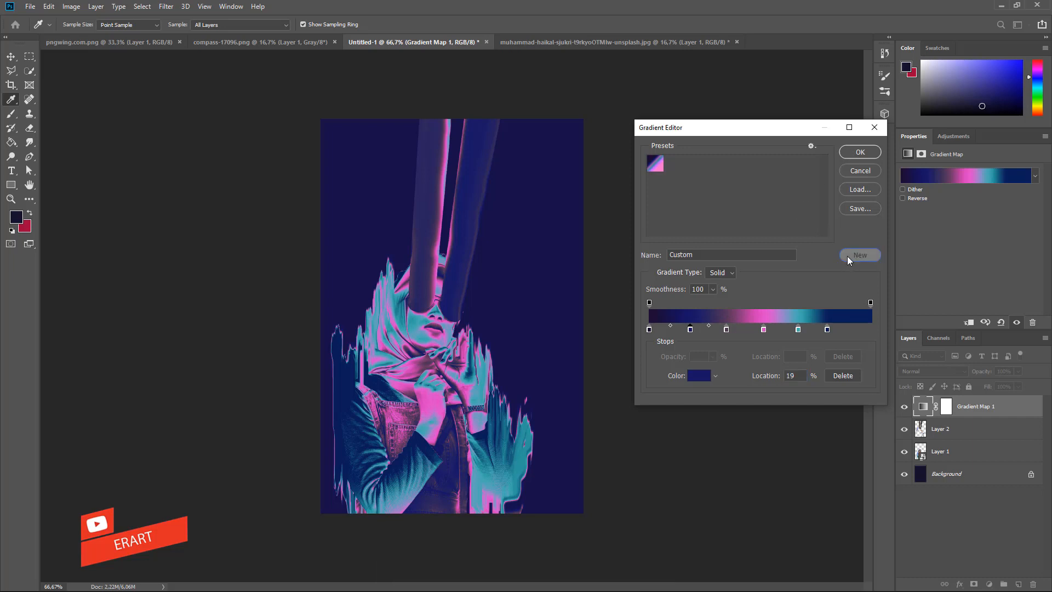
click(859, 154)
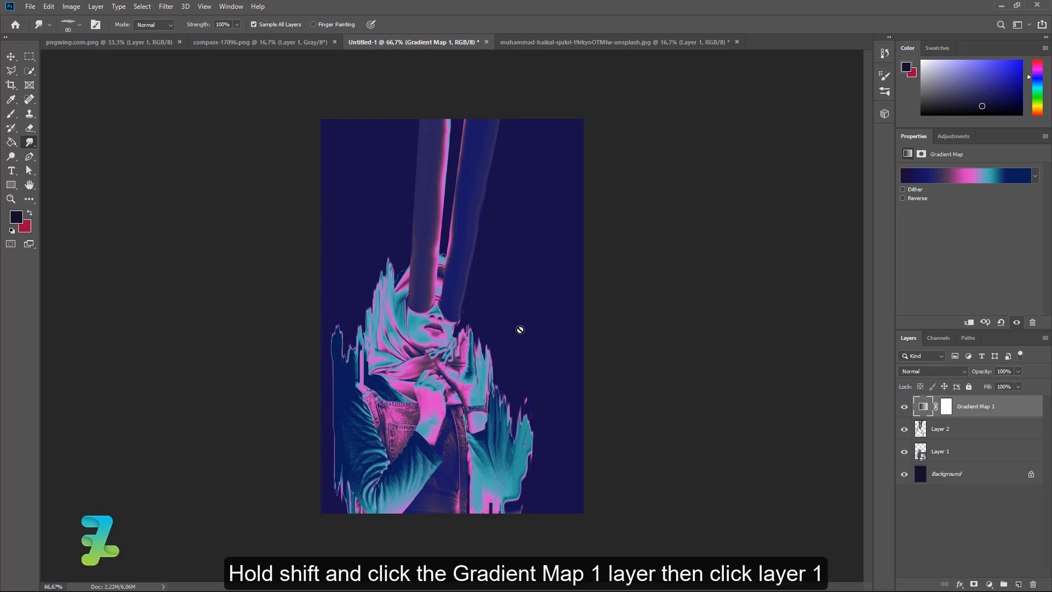
Group the Gradient Map 1, Layer 2 and Layer 1 layers together, and select the Background layer.
shift+click(993, 458)
key(ctrl+g)
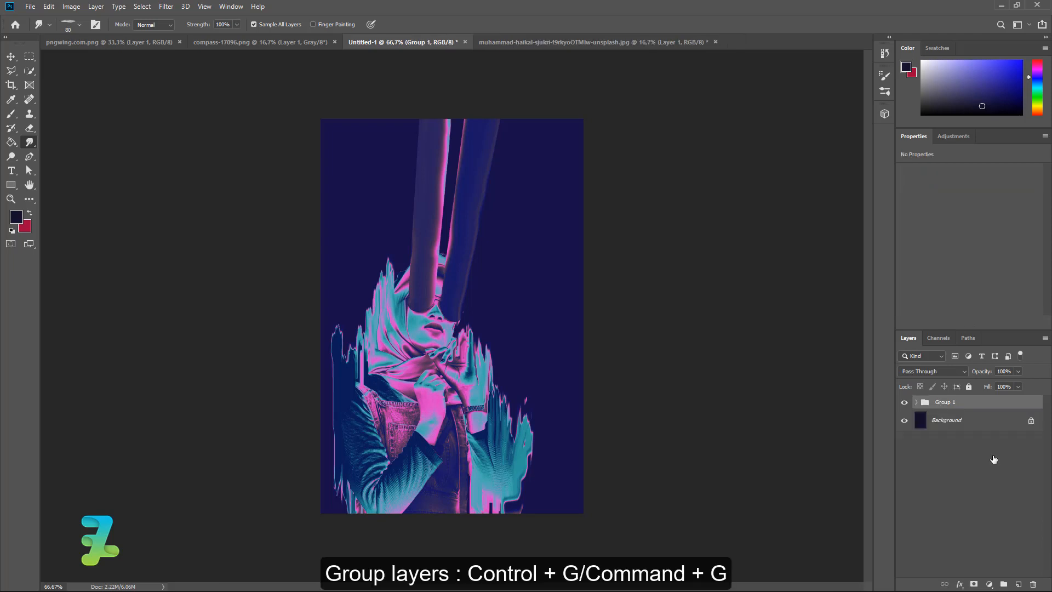
click(952, 423)
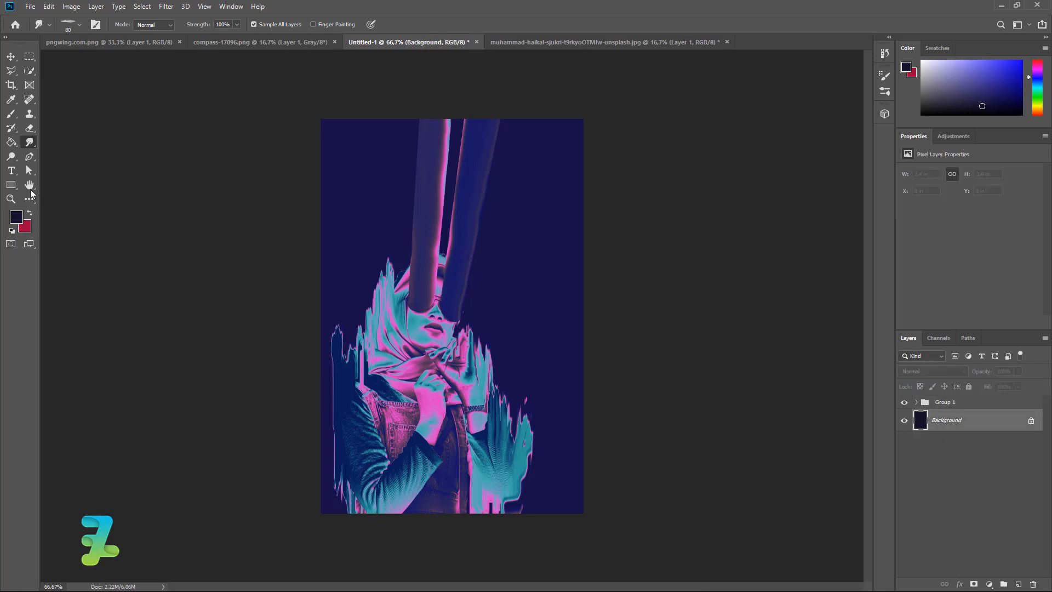
click(11, 170)
drag(472, 282, 553, 291)
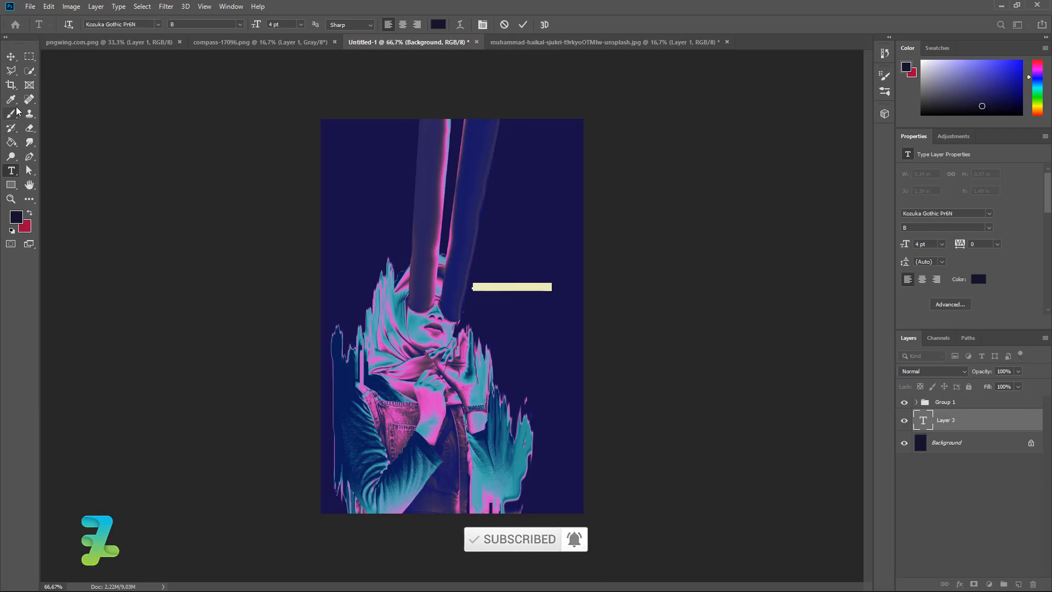
key(BackSpace)
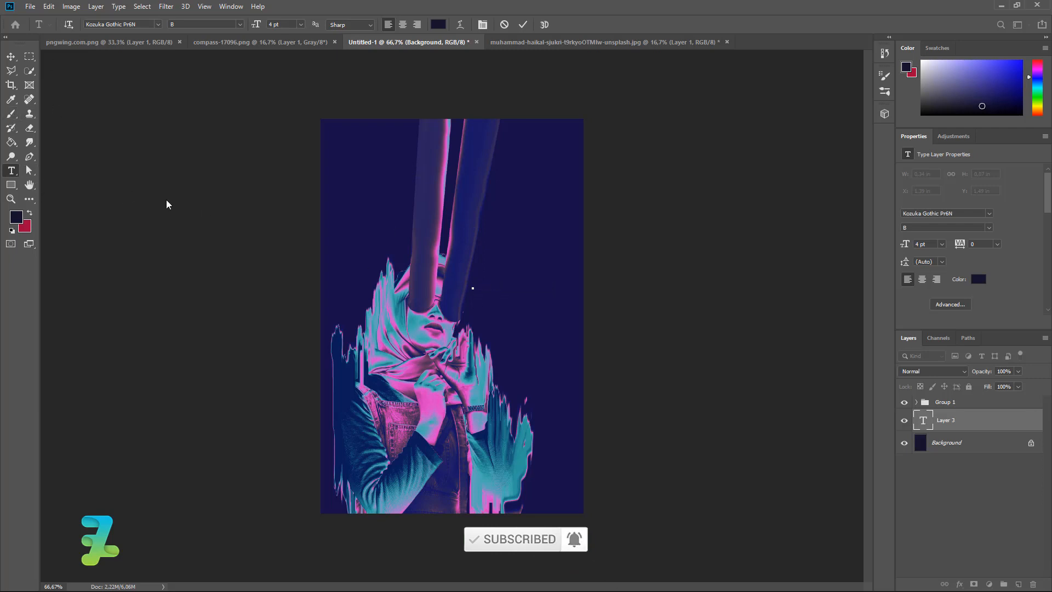
key(ctrl+v)
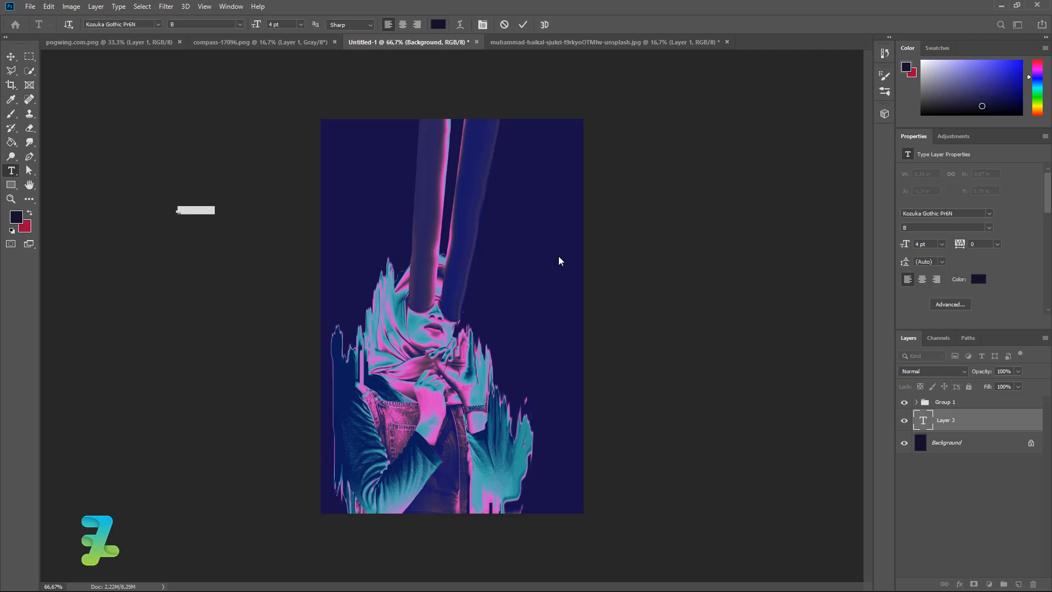
click(470, 258)
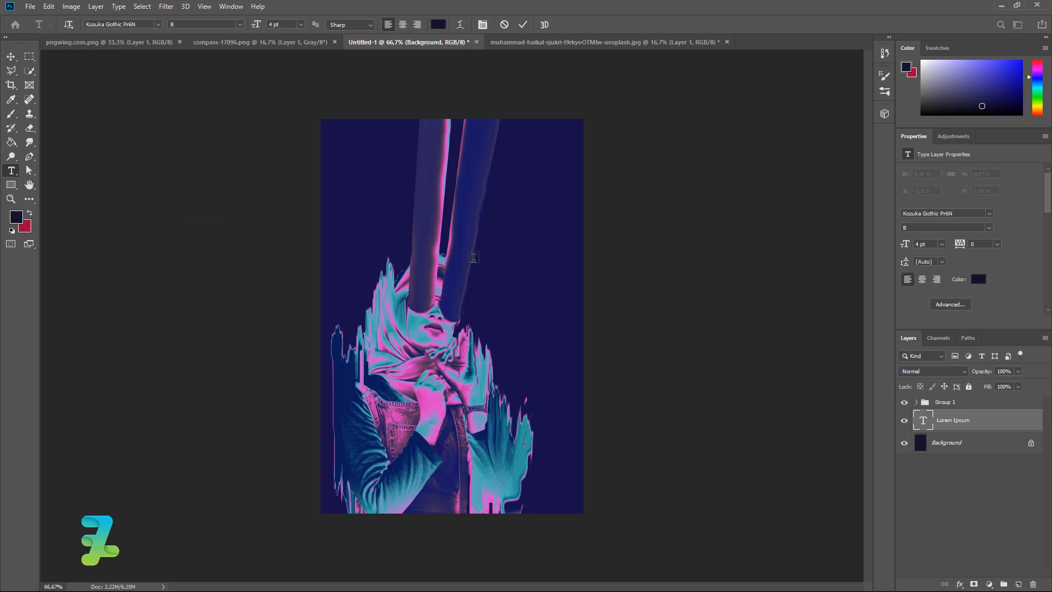
Paste the copied "People believe that being beautiful" sentence as text beside the blue streak, and set its font to Roboto.
click(496, 258)
key(ctrl+v)
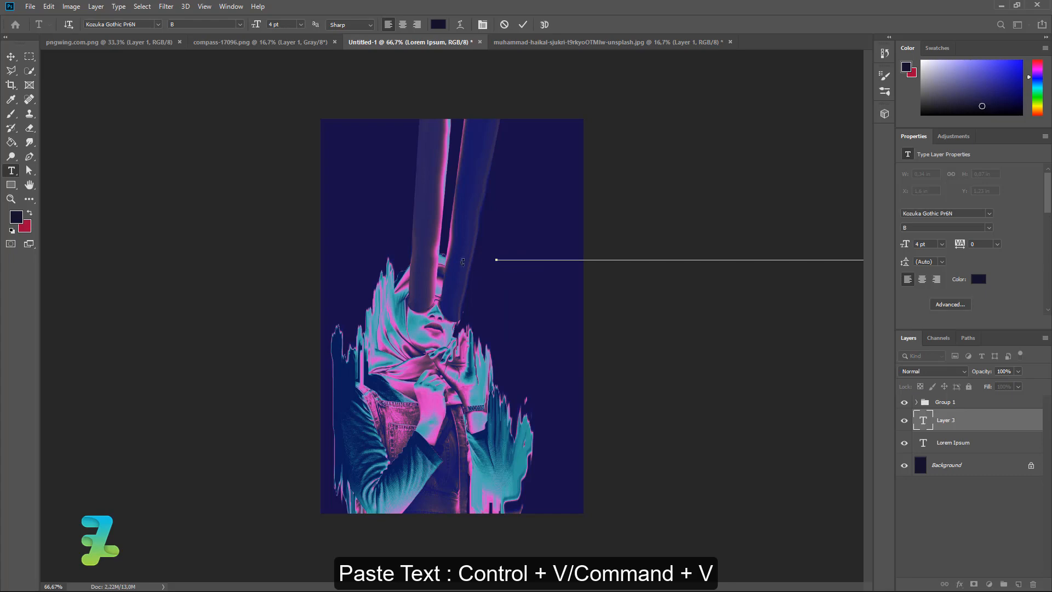
key(ctrl+a)
click(157, 25)
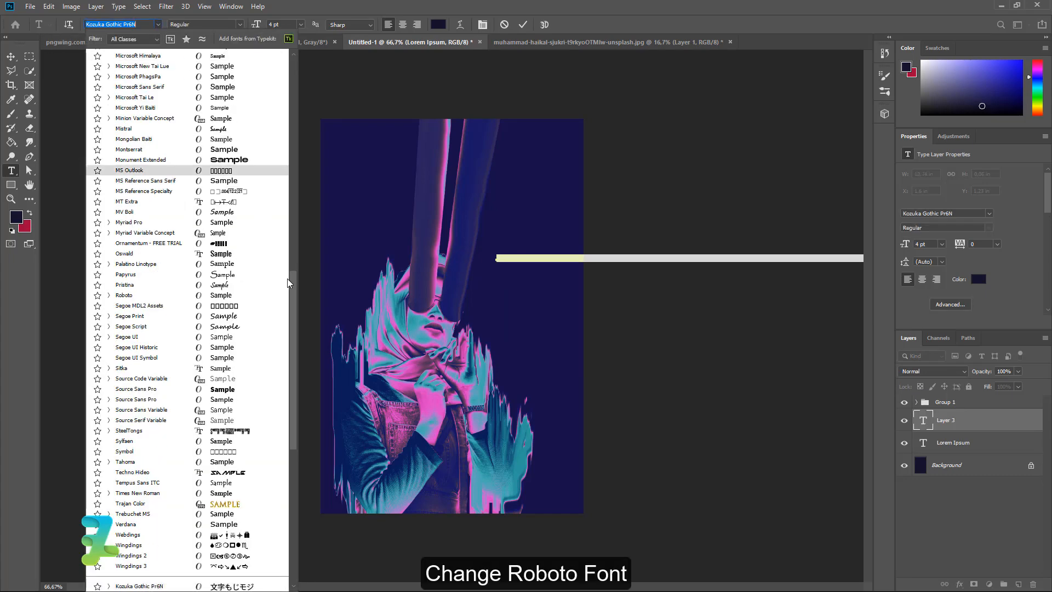
drag(293, 280, 288, 131)
scroll(191, 219, down, 10)
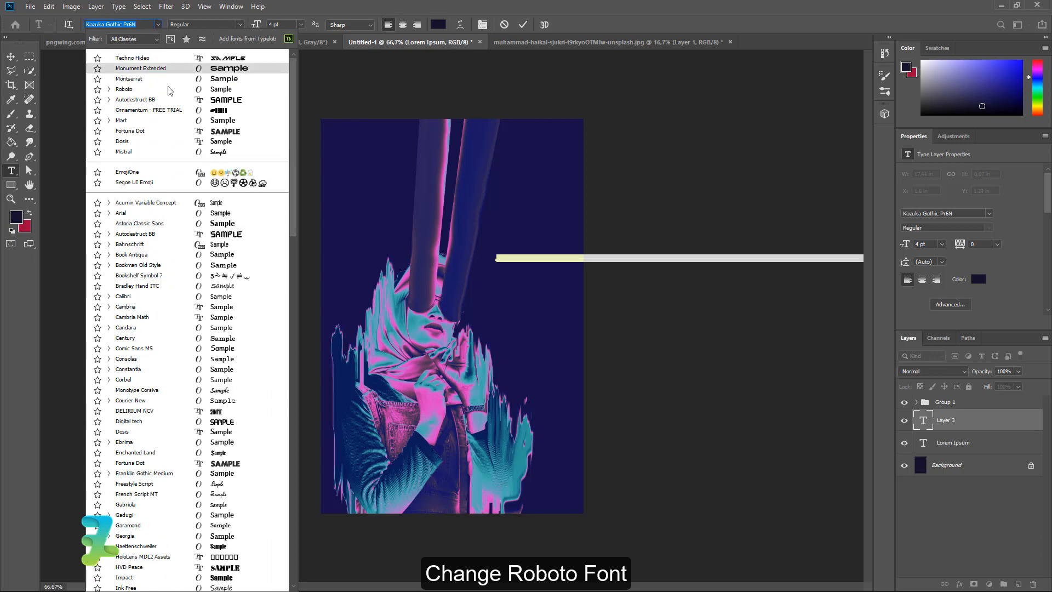
click(170, 99)
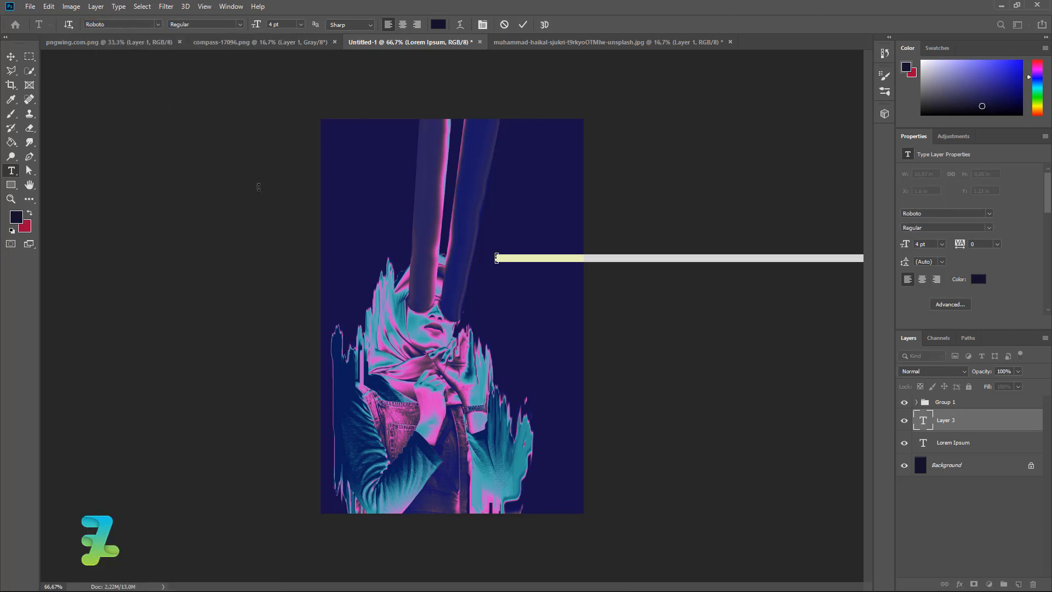
Colour the pasted sentence white and move its text layer above Group 1.
click(437, 24)
drag(796, 322, 684, 210)
click(1011, 279)
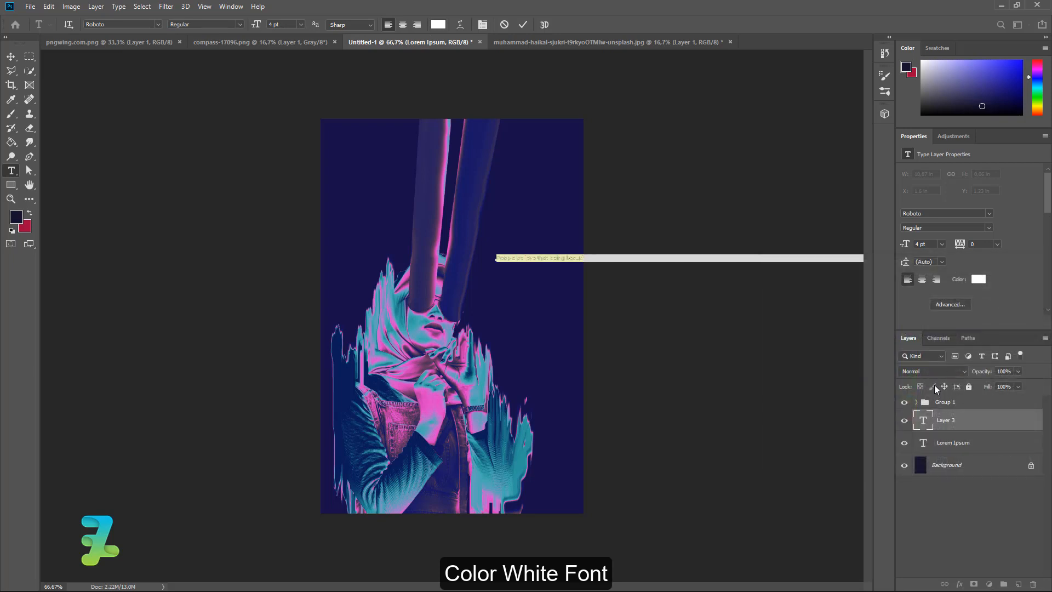
drag(923, 422, 928, 395)
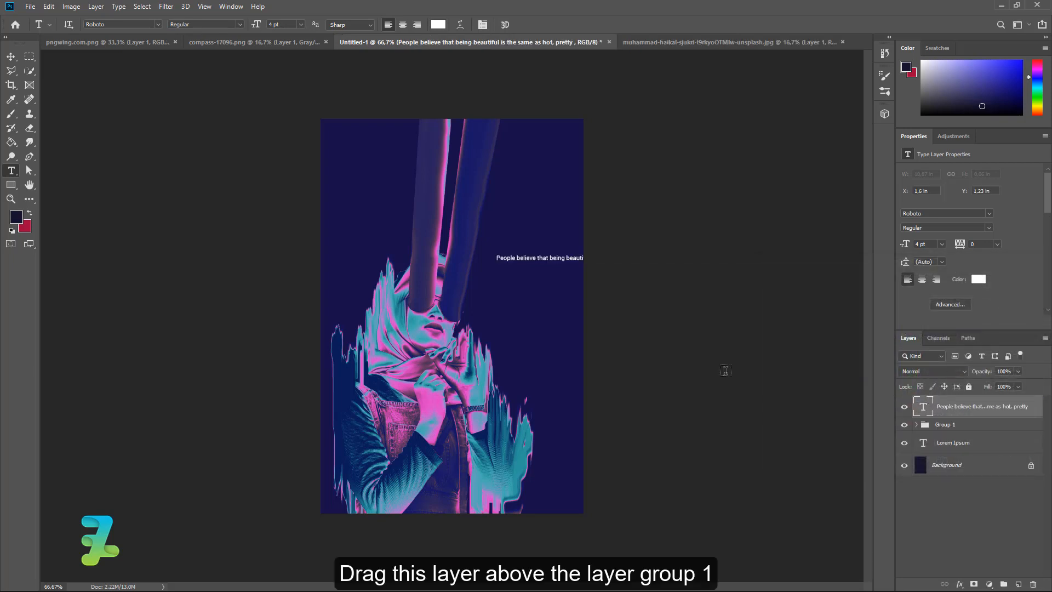
Delete the leftover Lorem Ipsum text layer.
click(10, 58)
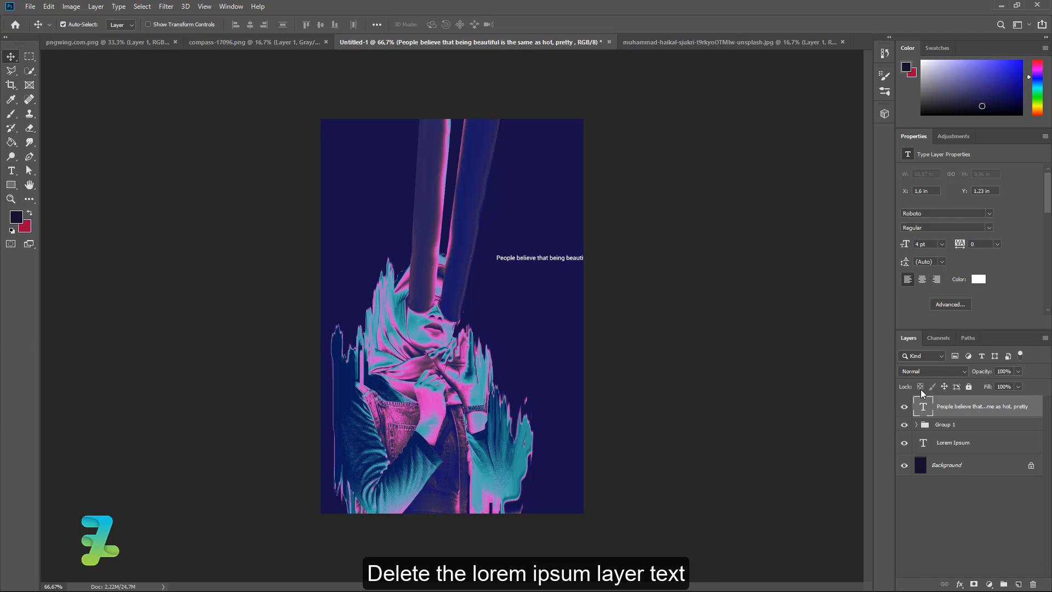
click(924, 446)
key(Delete)
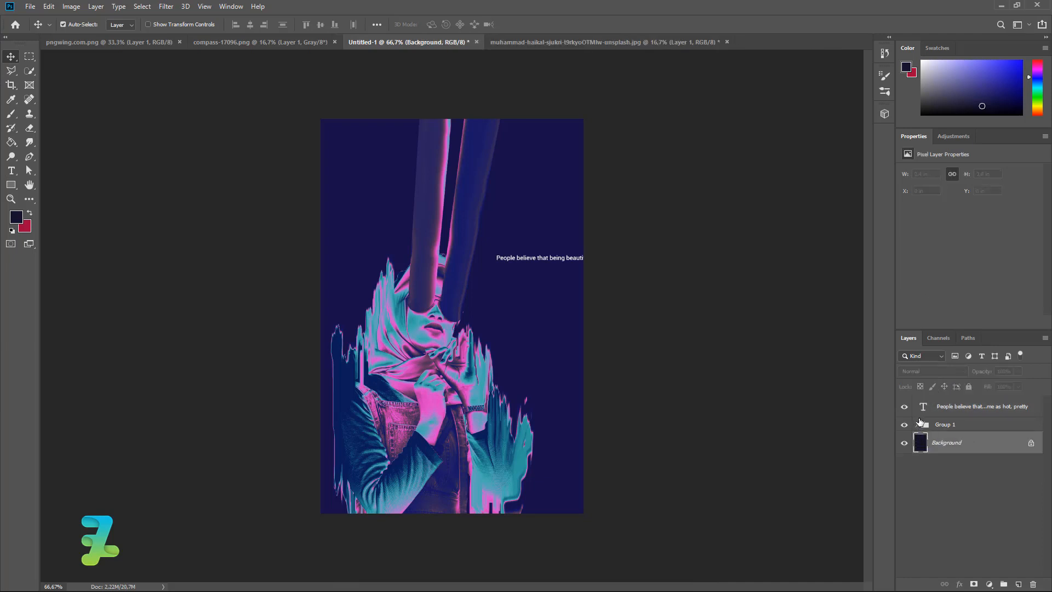
Group Layer 2 and Layer 1 together inside Group 1.
click(917, 424)
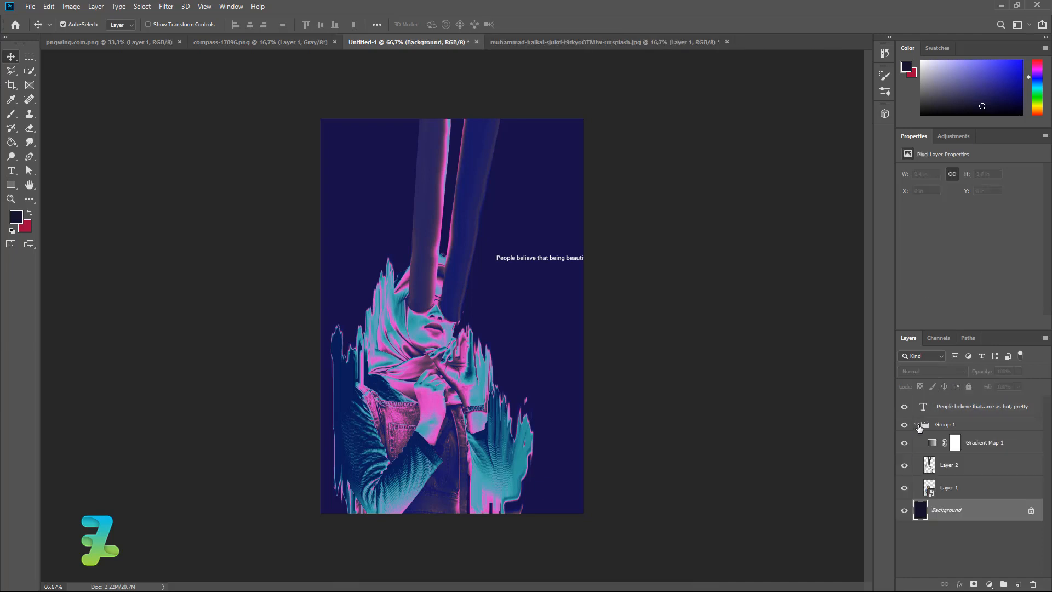
click(1012, 468)
shift+click(1006, 489)
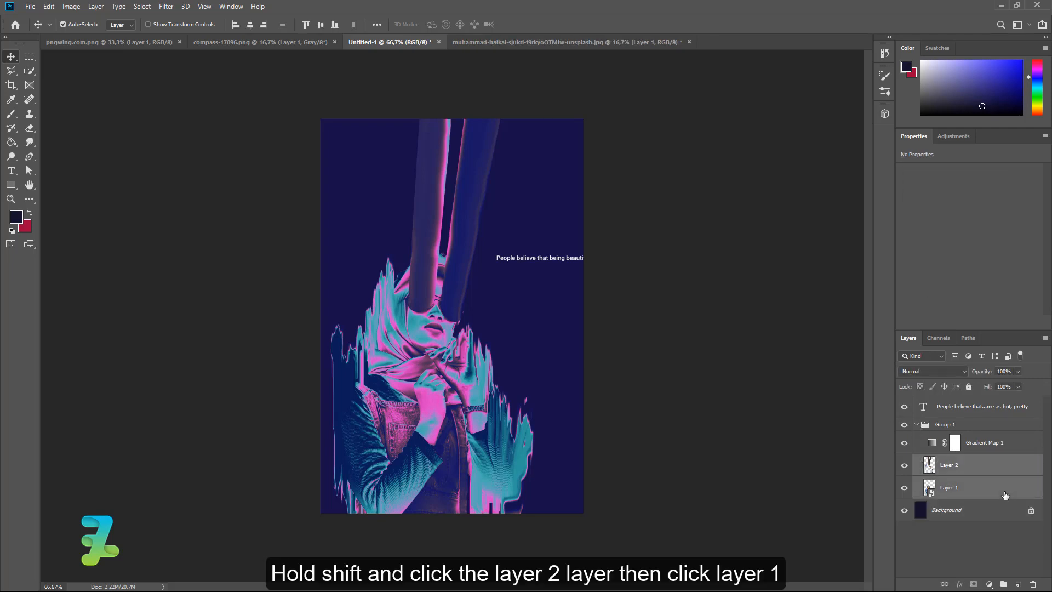
key(ctrl+g)
Clip the Gradient Map 1 adjustment to the portrait group beneath it, and collapse Group 1 in the layer list.
click(1008, 448)
right_click(1009, 450)
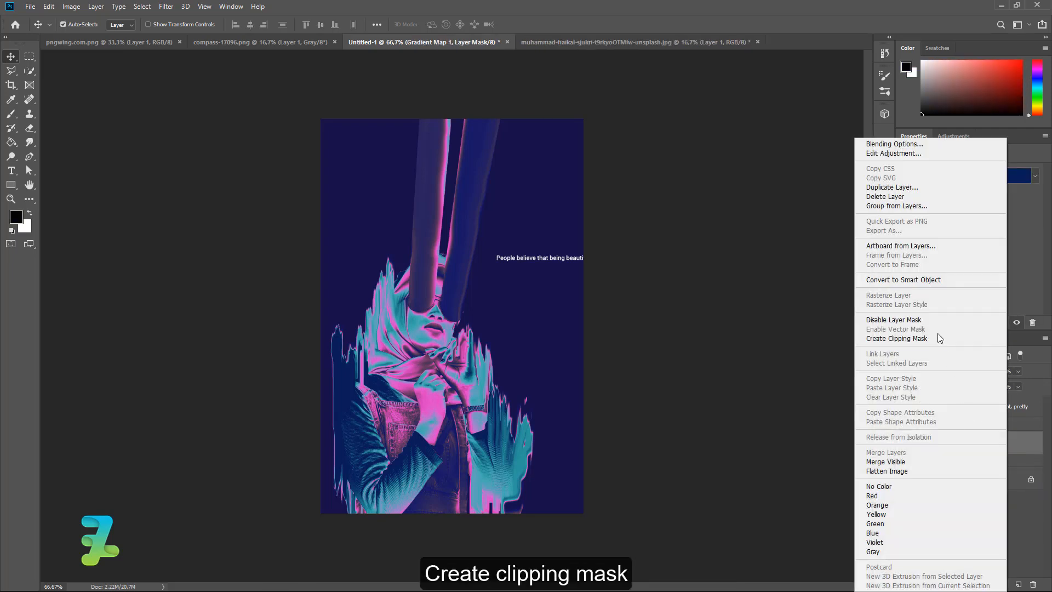
click(938, 339)
click(938, 338)
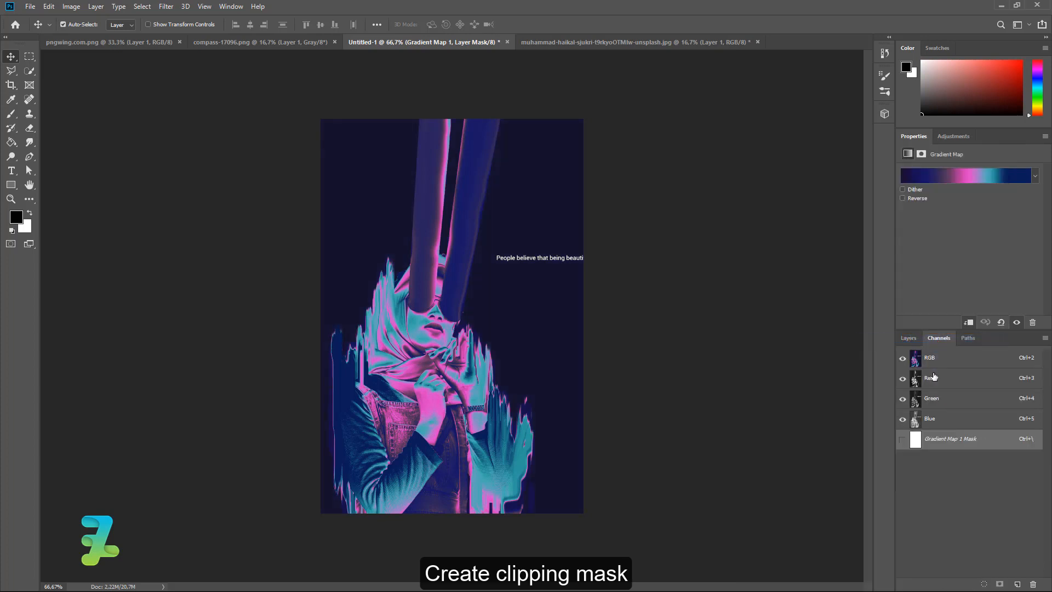
click(908, 338)
click(918, 425)
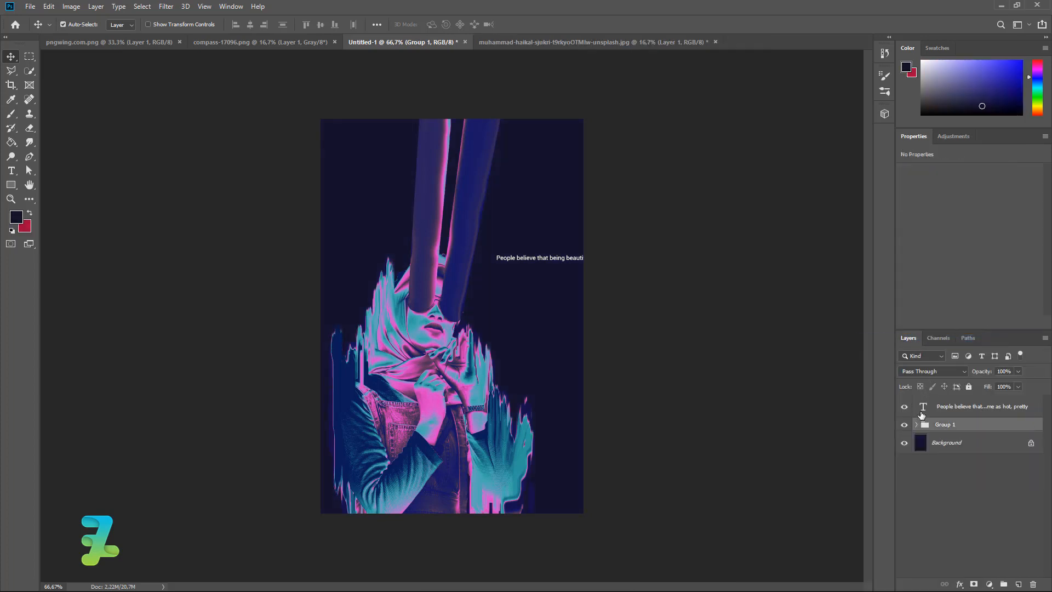
Rotate the long sentence's text layer 90 degrees counterclockwise with Free Transform so it runs vertically.
click(964, 406)
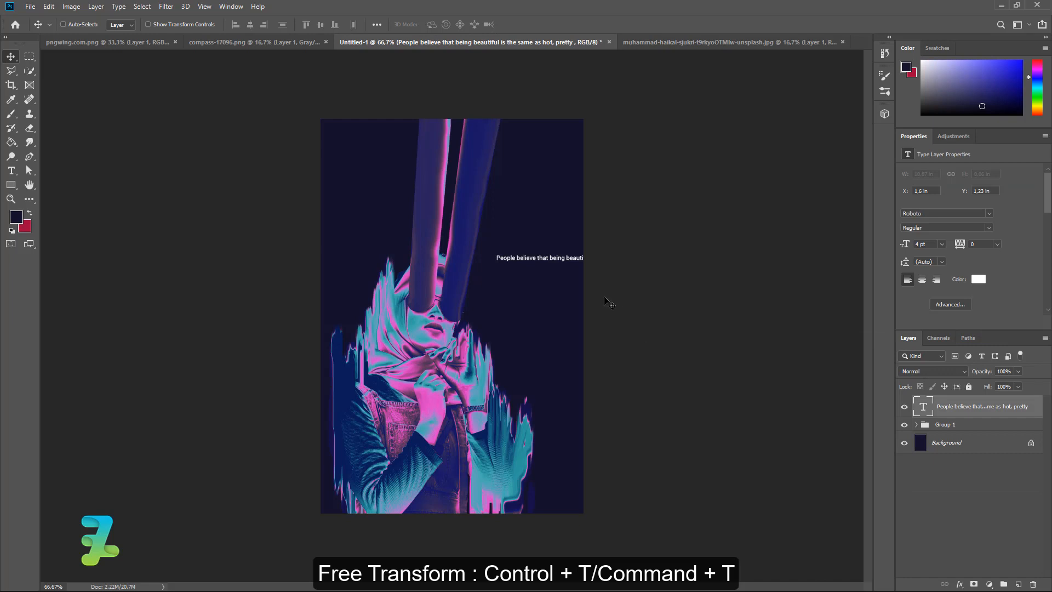
key(ctrl+t)
drag(477, 268, 873, 480)
key(ctrl+z)
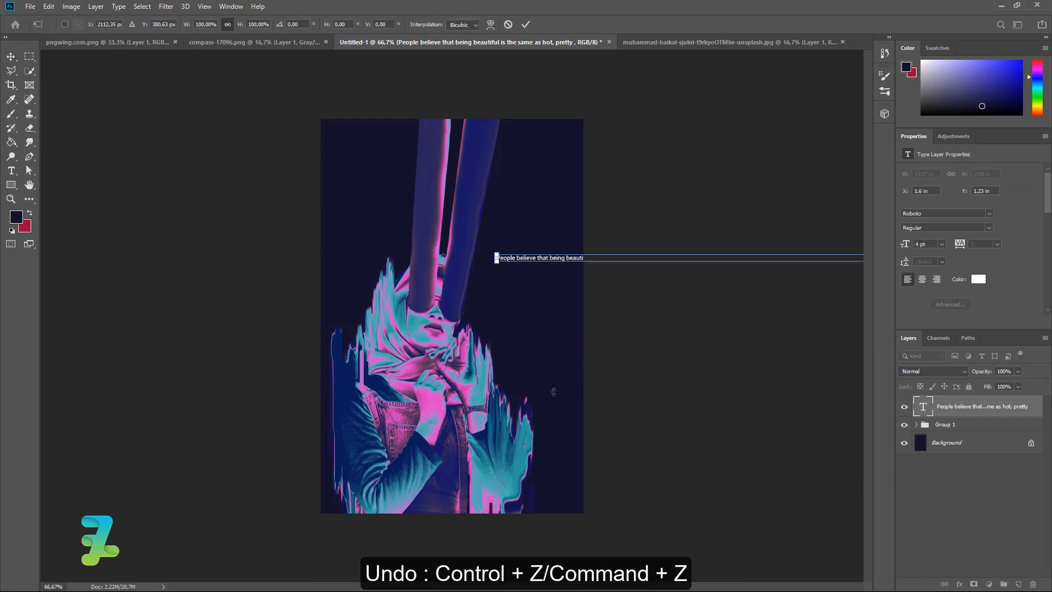
key(ctrl+minus)
key(ctrl+minus)
key(ctrl+minus)
key(ctrl+minus)
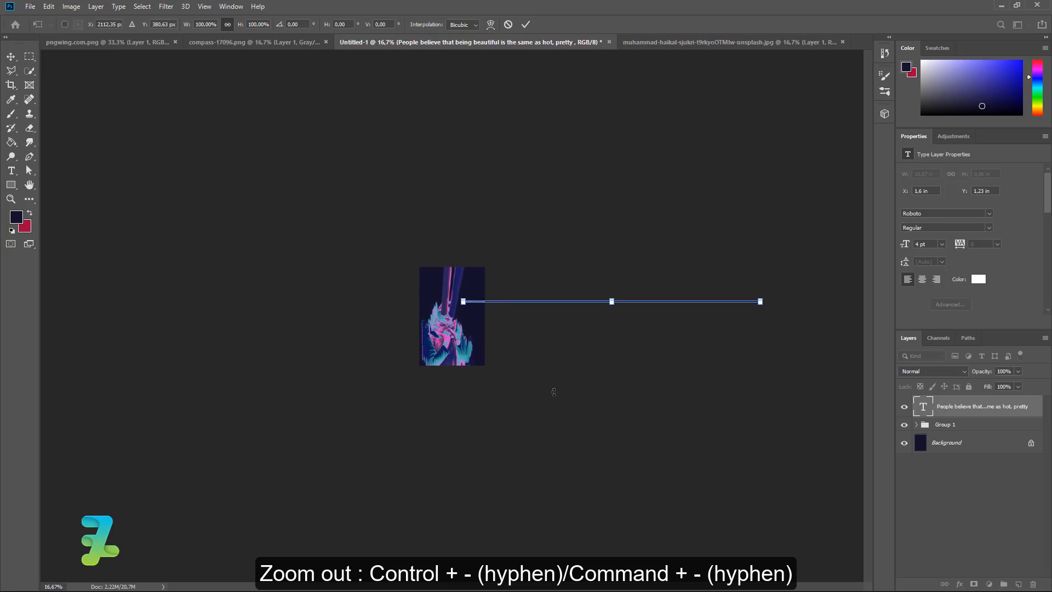
drag(823, 318, 605, 160)
click(8, 54)
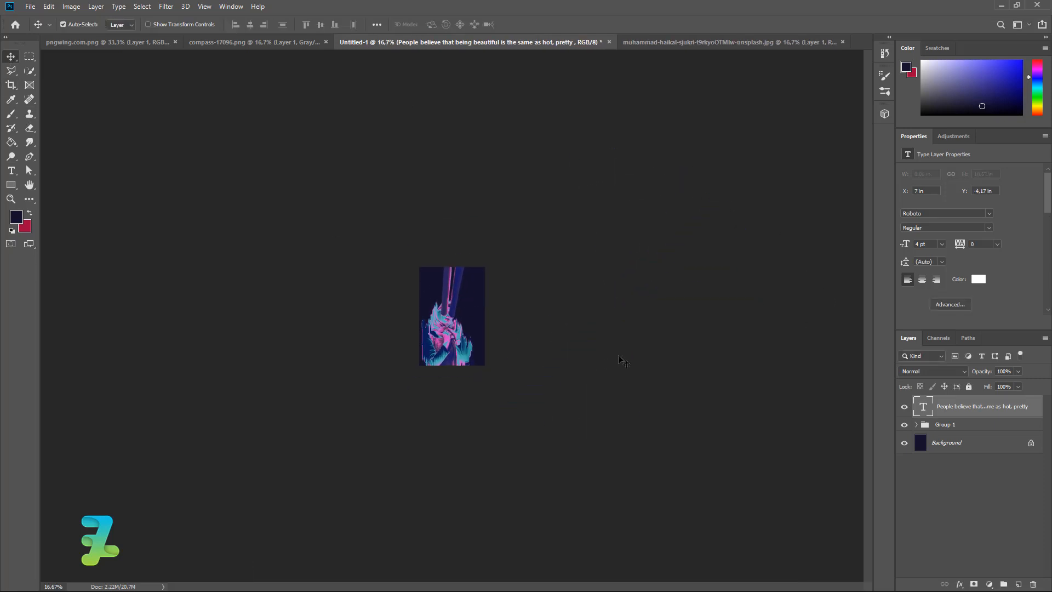
Move the vertical sentence onto the canvas, beside the smudged streaks, at about X 1.53 in, Y -9 in.
drag(623, 358, 472, 231)
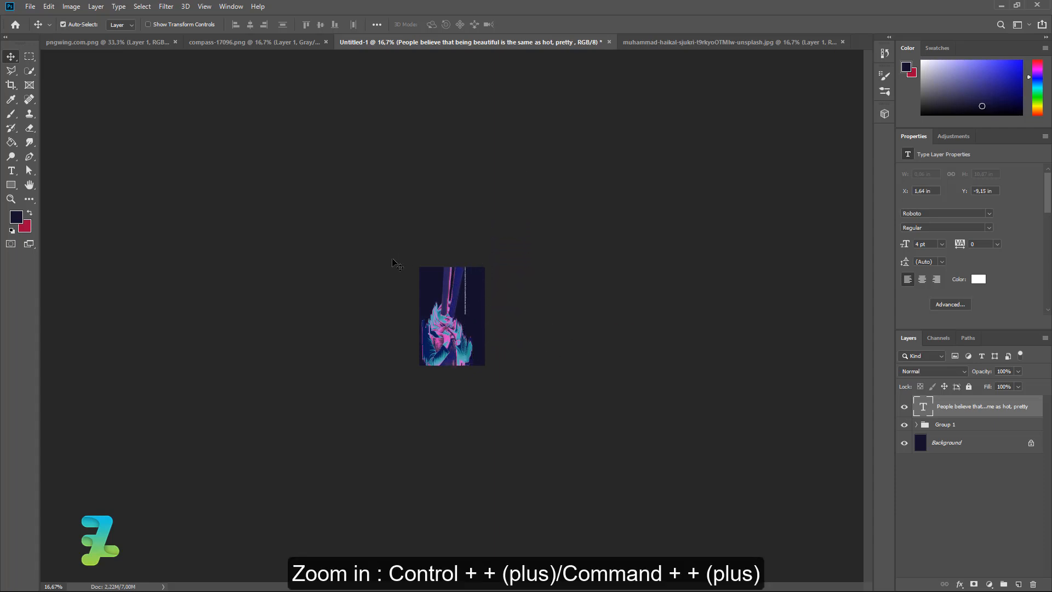
key(ctrl+plus)
key(ctrl+plus)
key(ctrl+plus)
key(ctrl+plus)
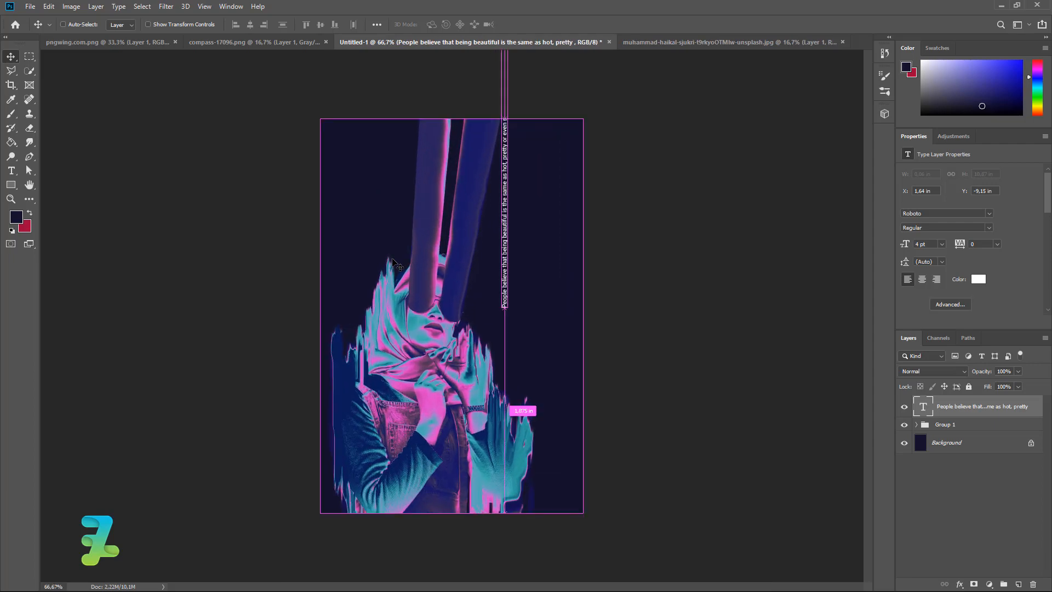
key(ctrl+plus)
key(ctrl+minus)
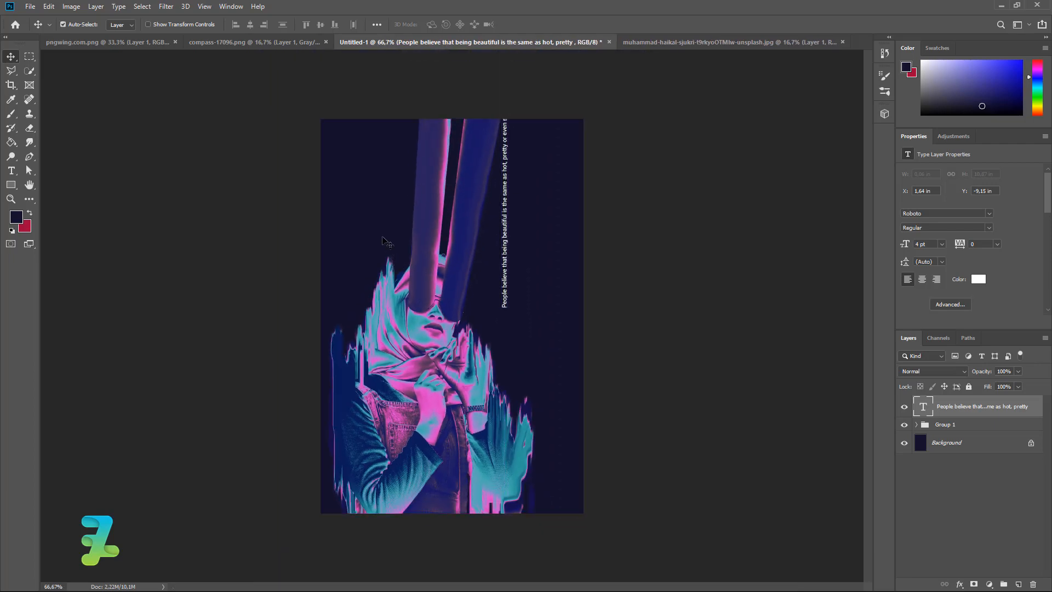
drag(509, 222, 496, 232)
Edit the vertical sentence, inserting line breaks after "even sexy." and after "like the shine in".
double_click(923, 406)
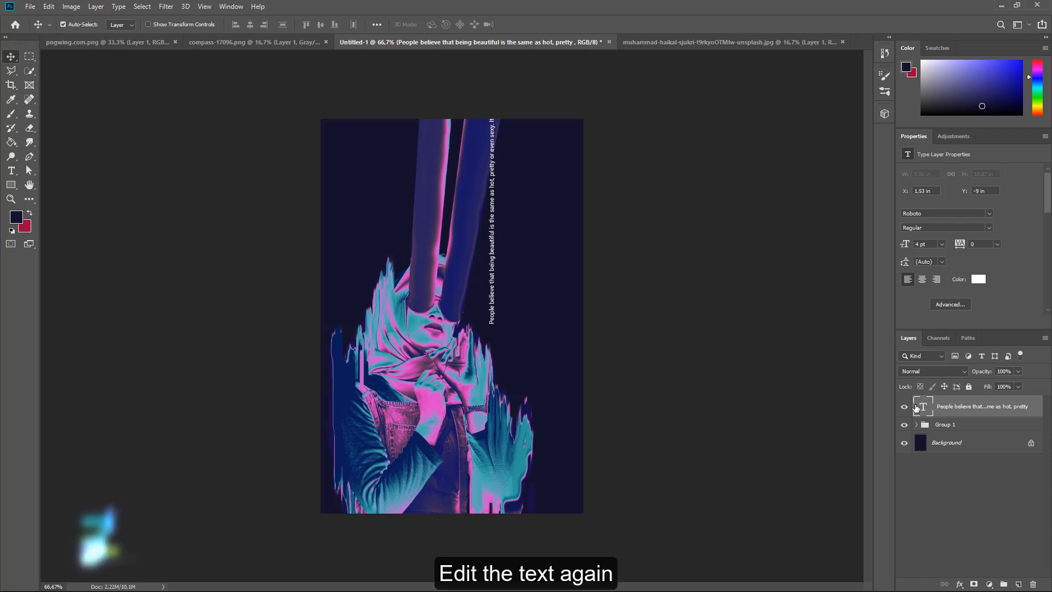
key(ctrl+plus)
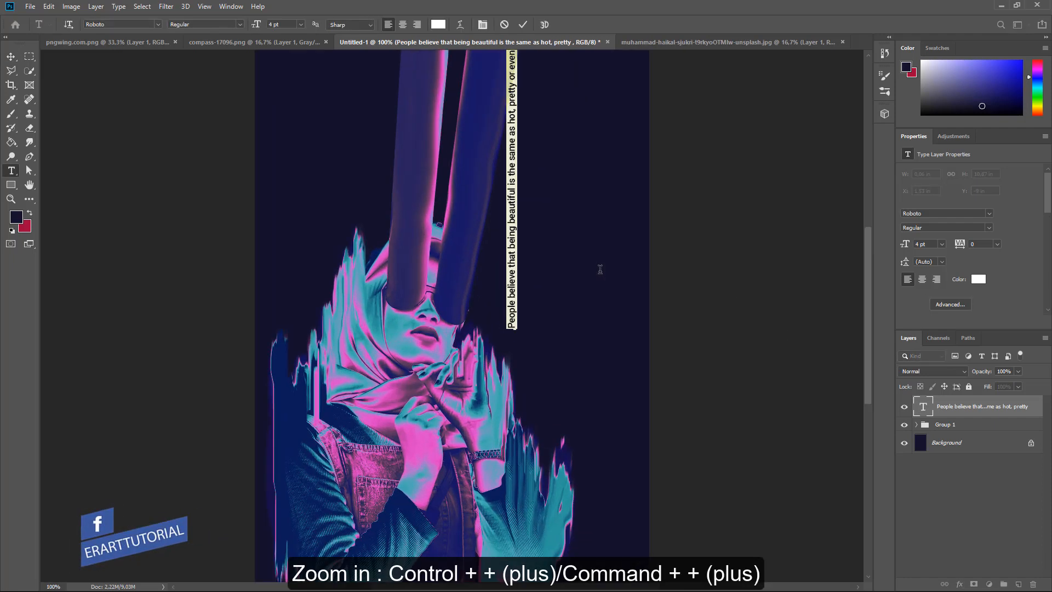
scroll(539, 138, up, 3)
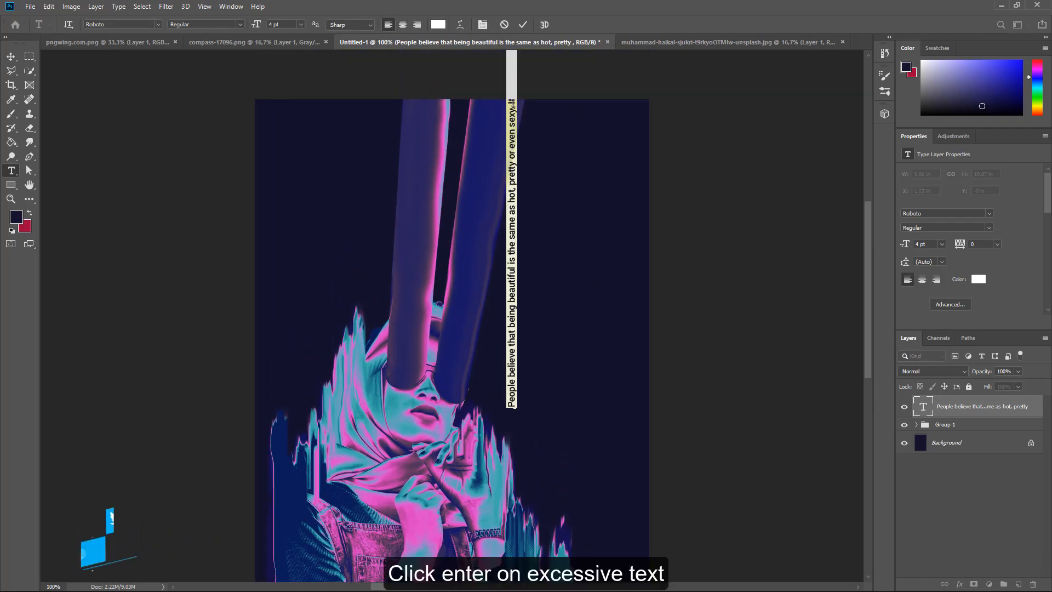
click(512, 106)
key(Return)
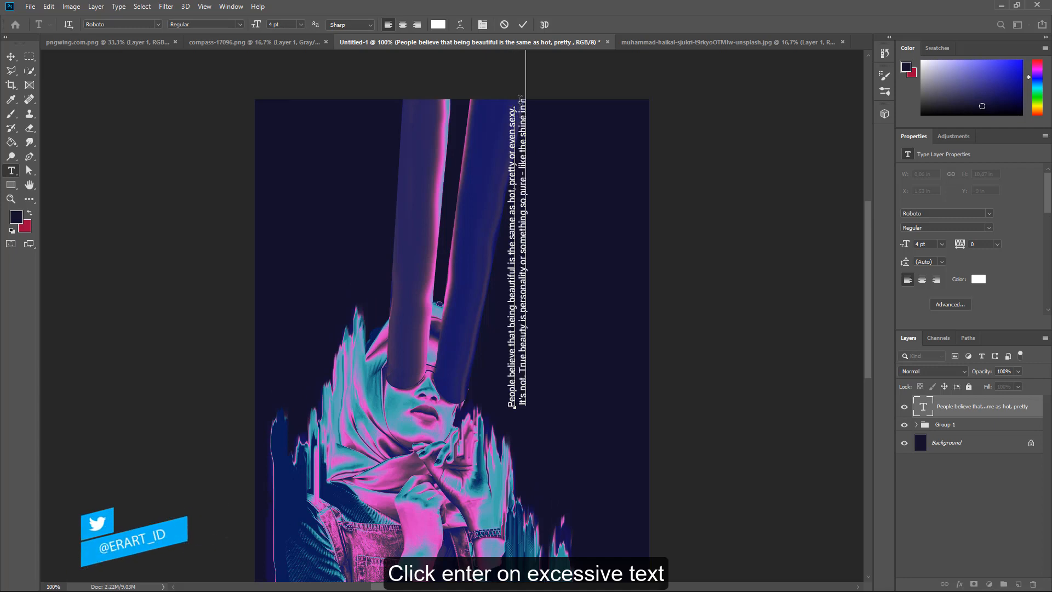
scroll(535, 139, up, 1)
click(535, 128)
key(Return)
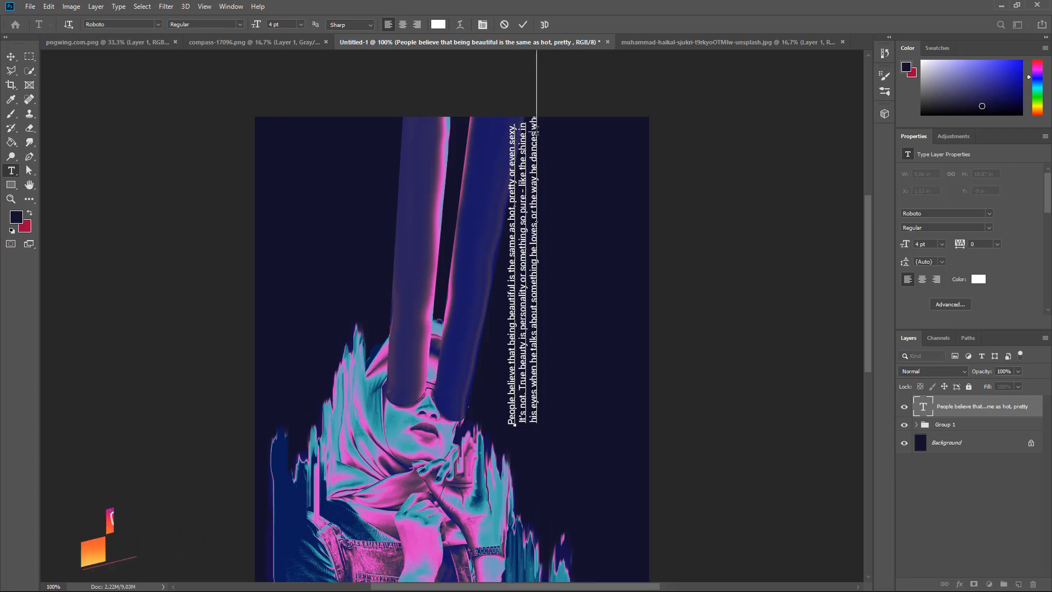
Insert line breaks in the vertical text after "the way he dances", "the look exchanged", "it's the" and "a british".
click(536, 128)
key(Return)
click(545, 131)
key(Return)
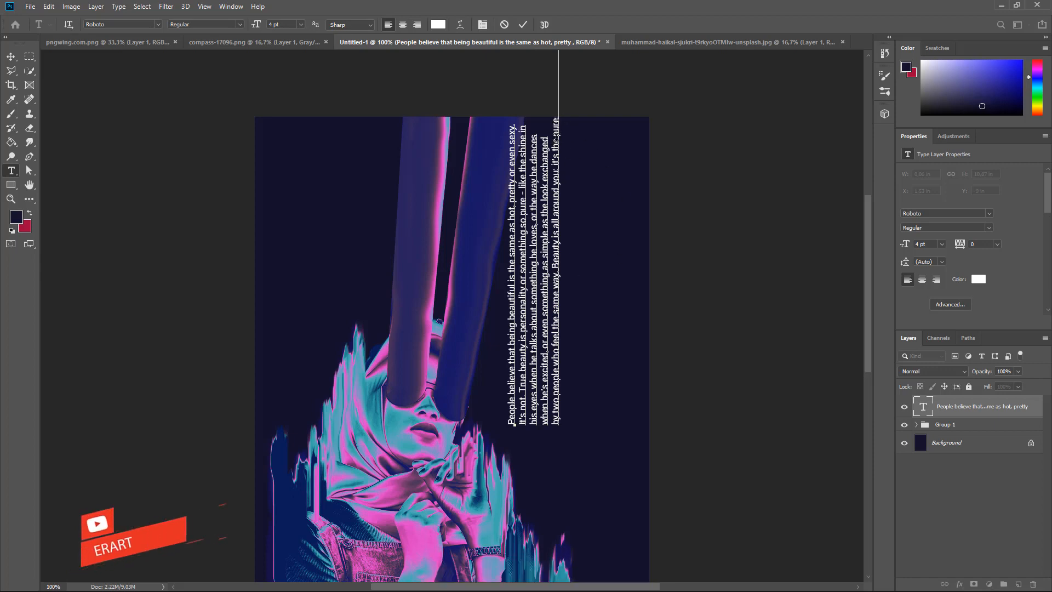
click(556, 140)
key(Return)
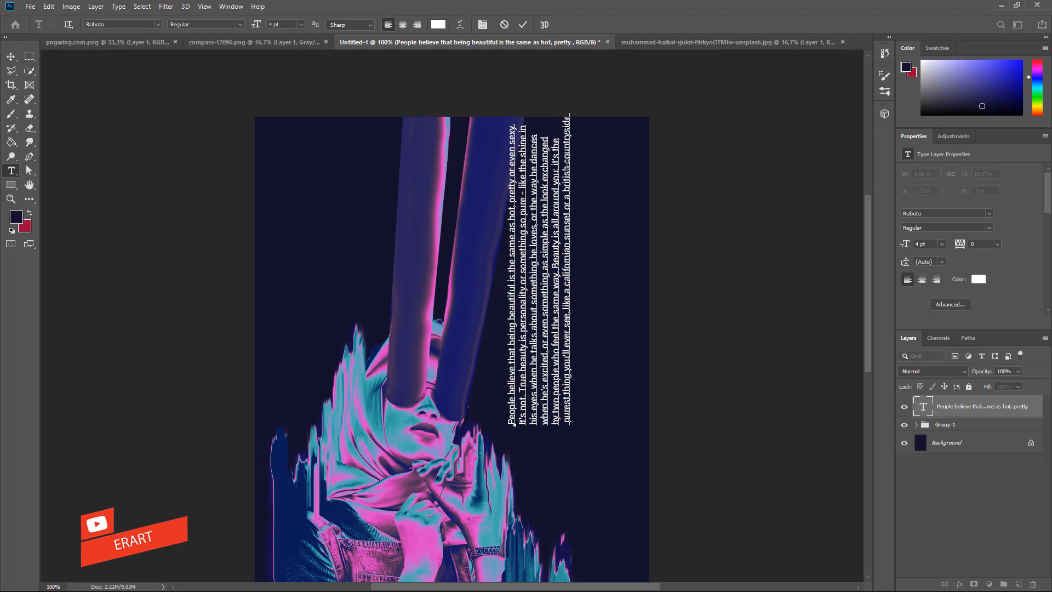
click(567, 163)
key(Return)
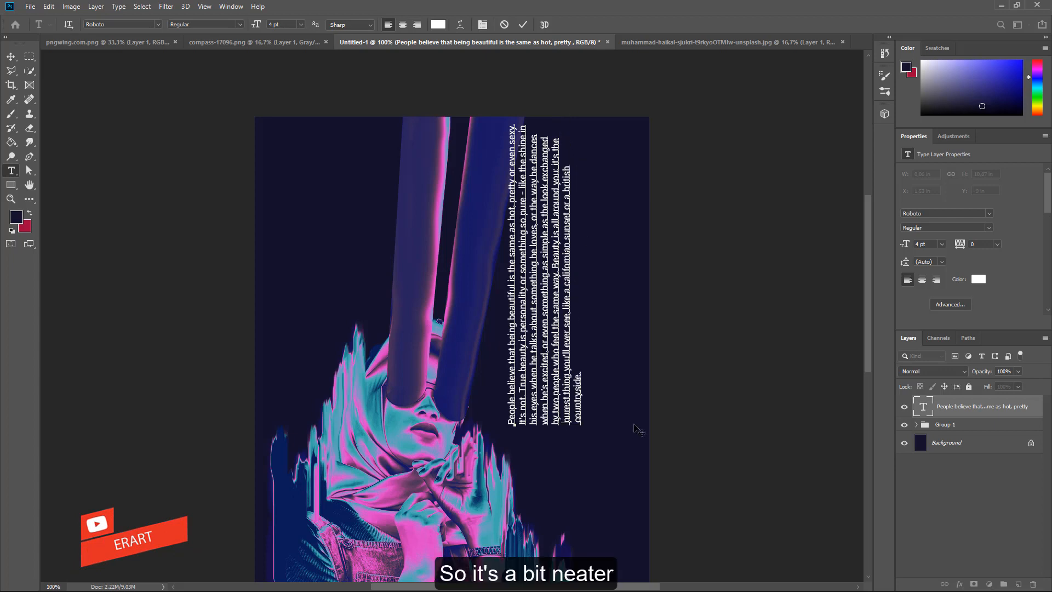
Move the vertical paragraph into the dark area near the canvas's right edge, at about X 1.87 in, Y 0.54 in.
click(9, 59)
drag(544, 294, 570, 349)
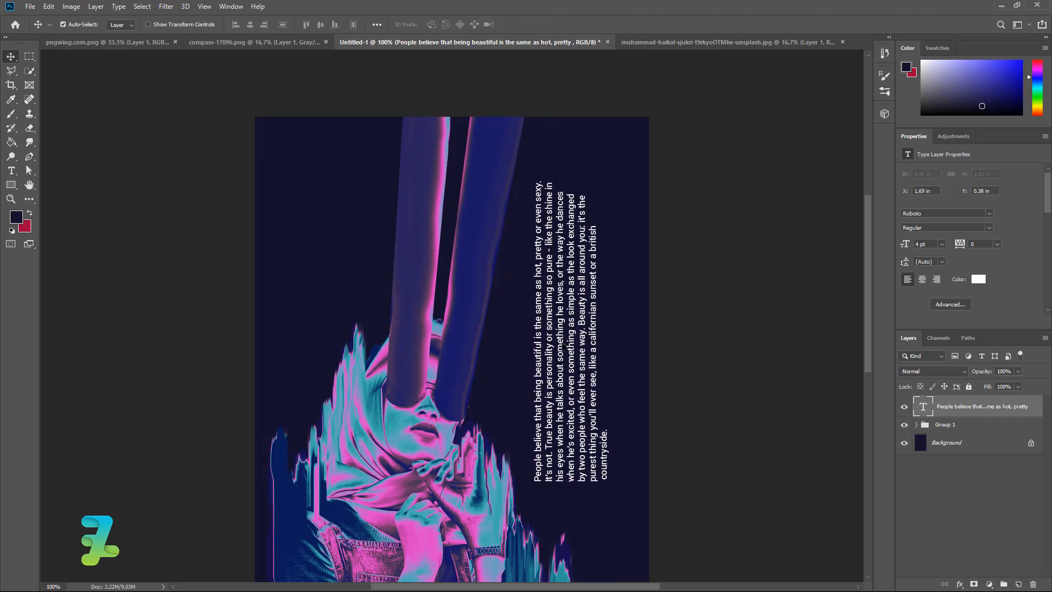
scroll(567, 347, down, 5)
drag(566, 223, 548, 244)
drag(541, 239, 579, 269)
scroll(572, 271, up, 4)
scroll(572, 270, down, 1)
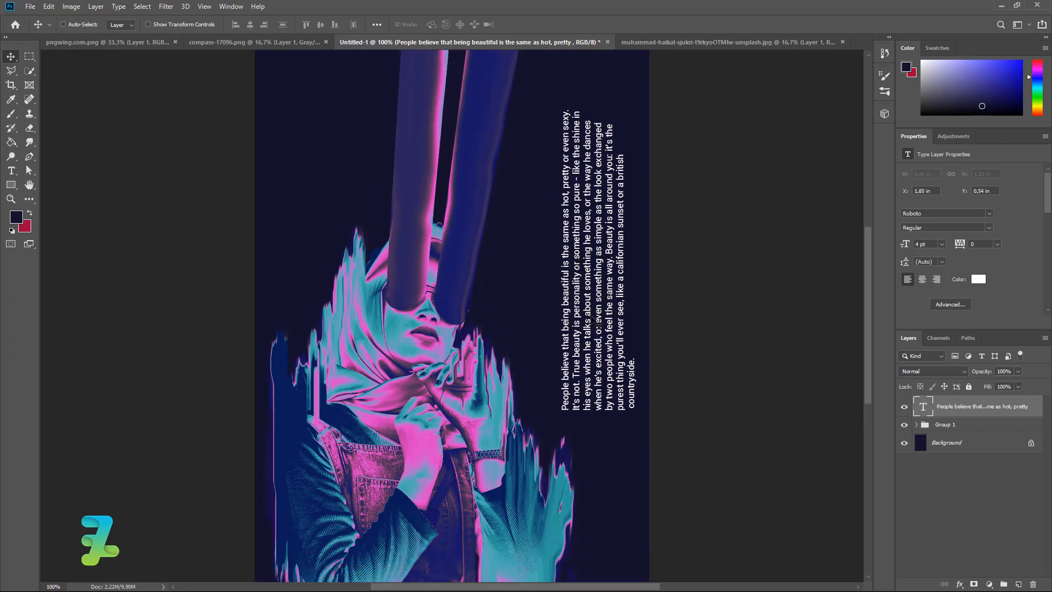
drag(593, 320, 611, 300)
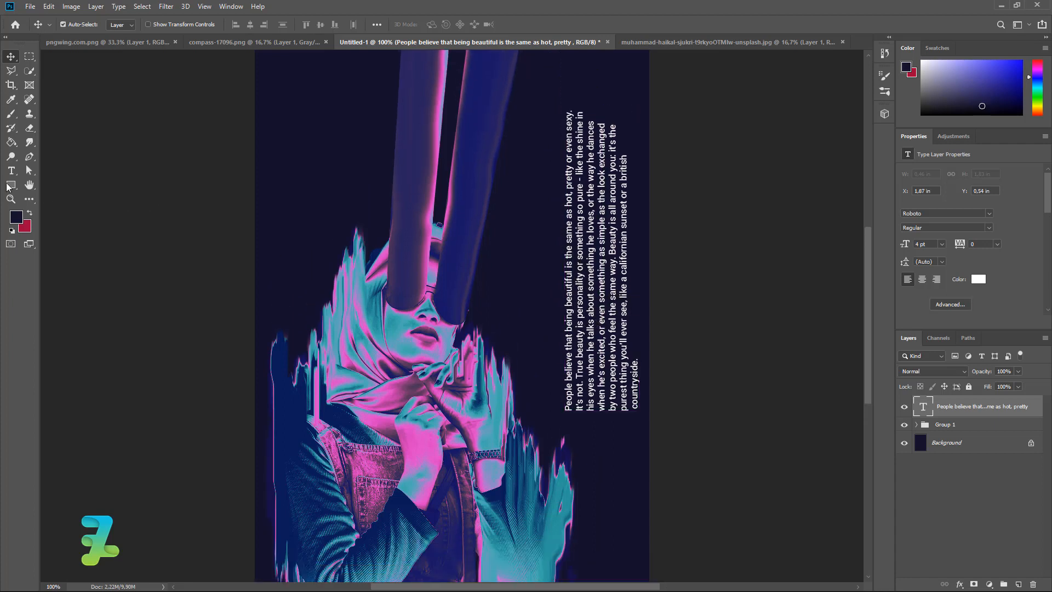
Set the foreground colour to white, ffffff.
click(11, 99)
click(16, 217)
text(ffffff)
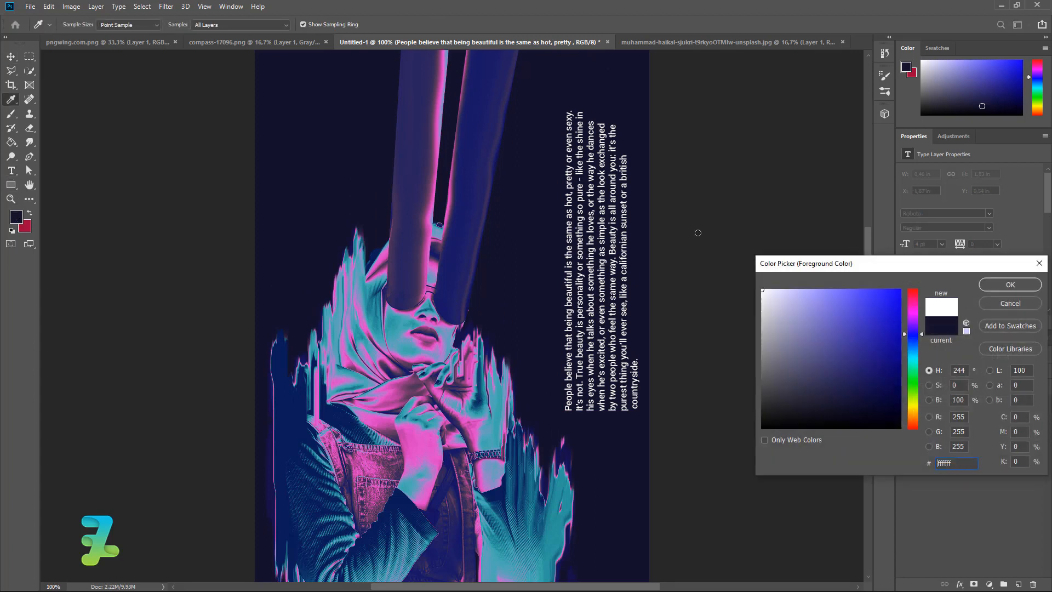
click(1009, 285)
Add a new white text layer reading "BEAUTIFUL" between the portrait and the vertical paragraph.
key(t)
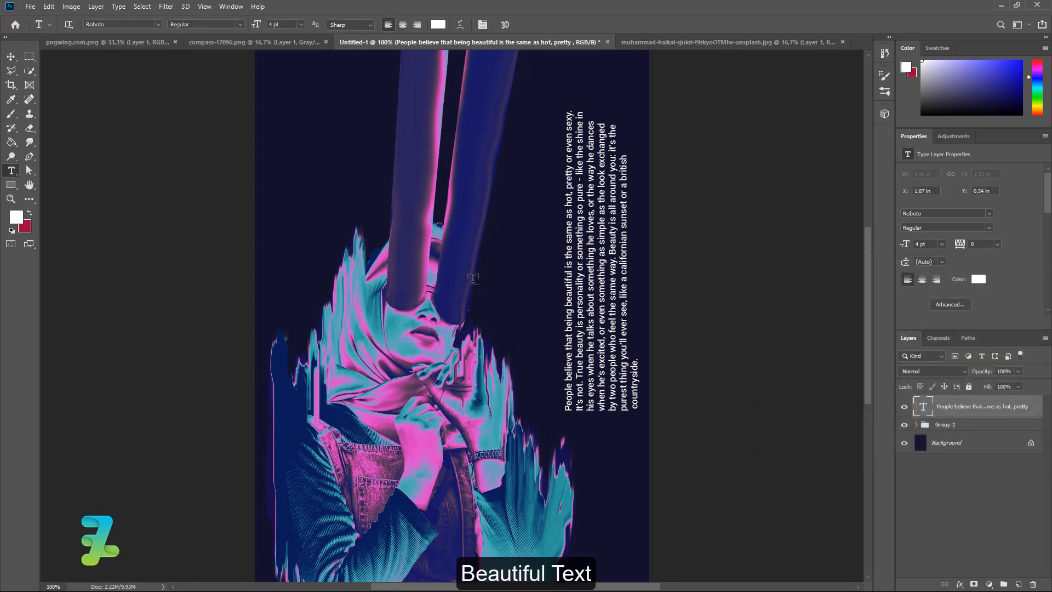
click(475, 278)
key(BackSpace)
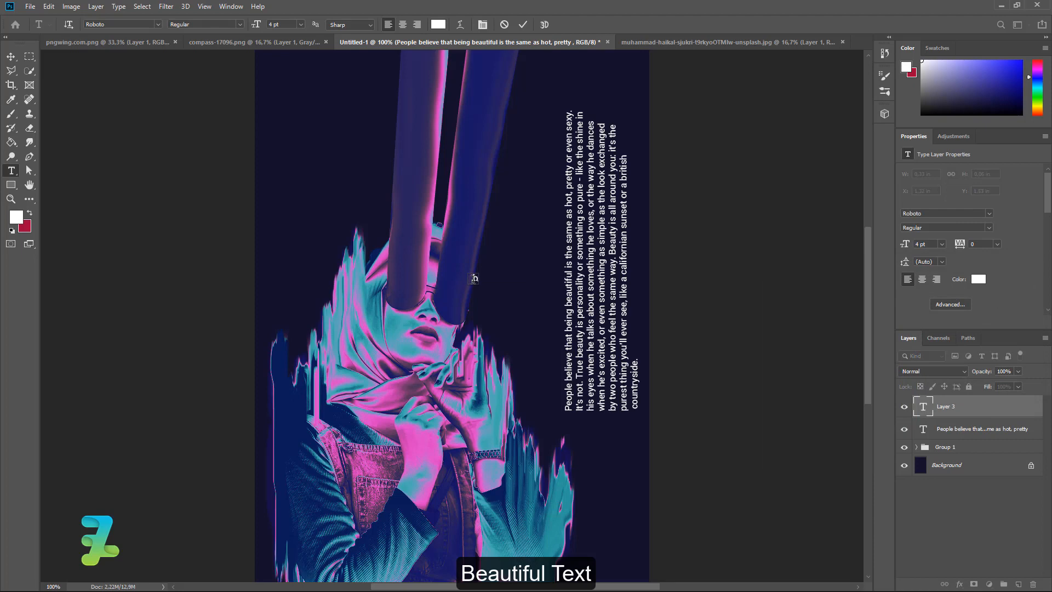
text(BEAUT)
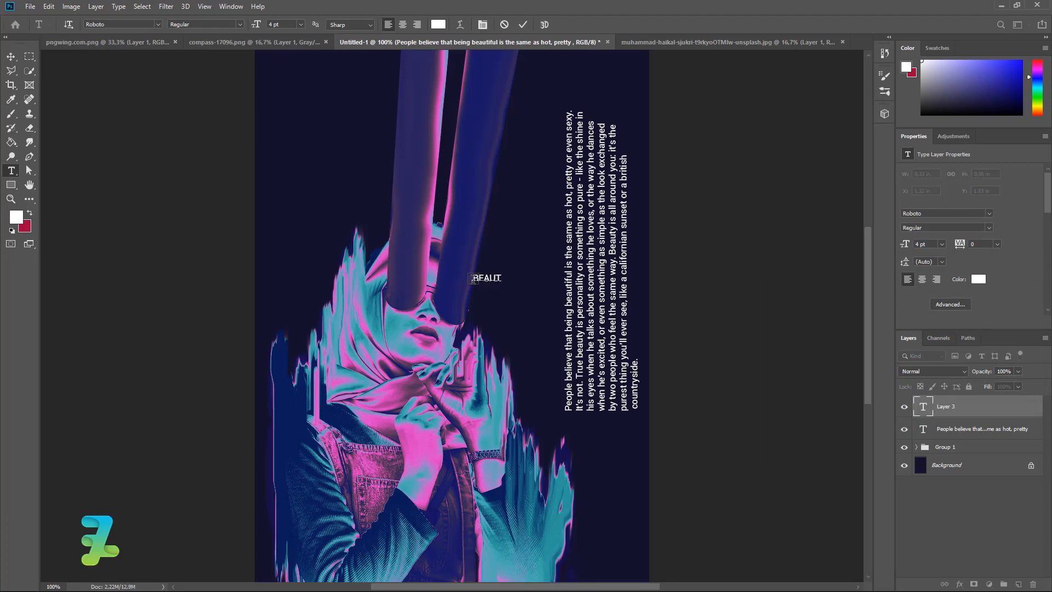
text(IFUL)
Change the font of the whole word "BEAUTIFUL" to Techno Hideo.
key(ctrl+a)
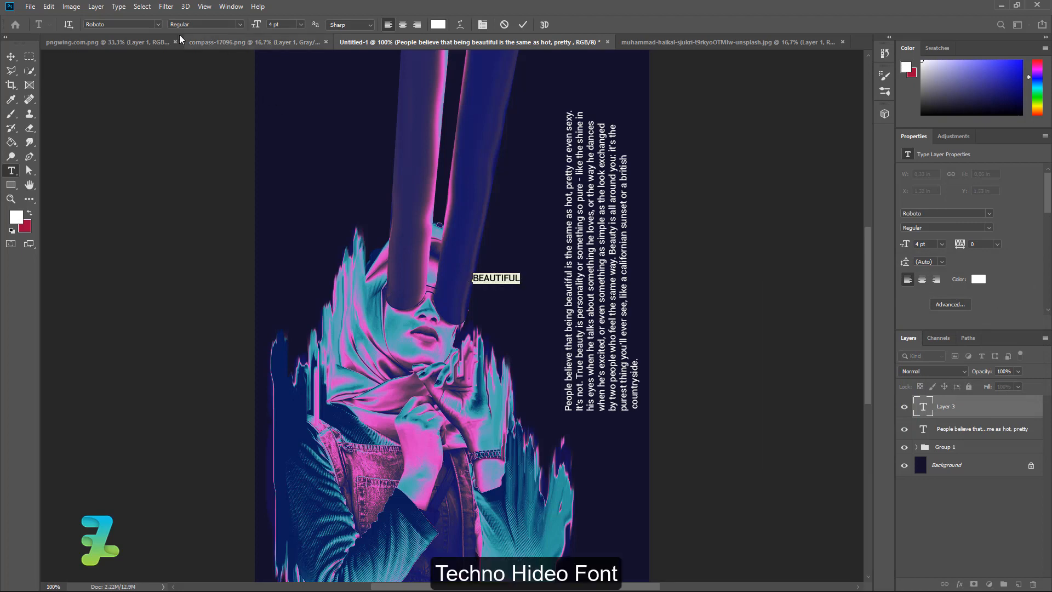
click(158, 24)
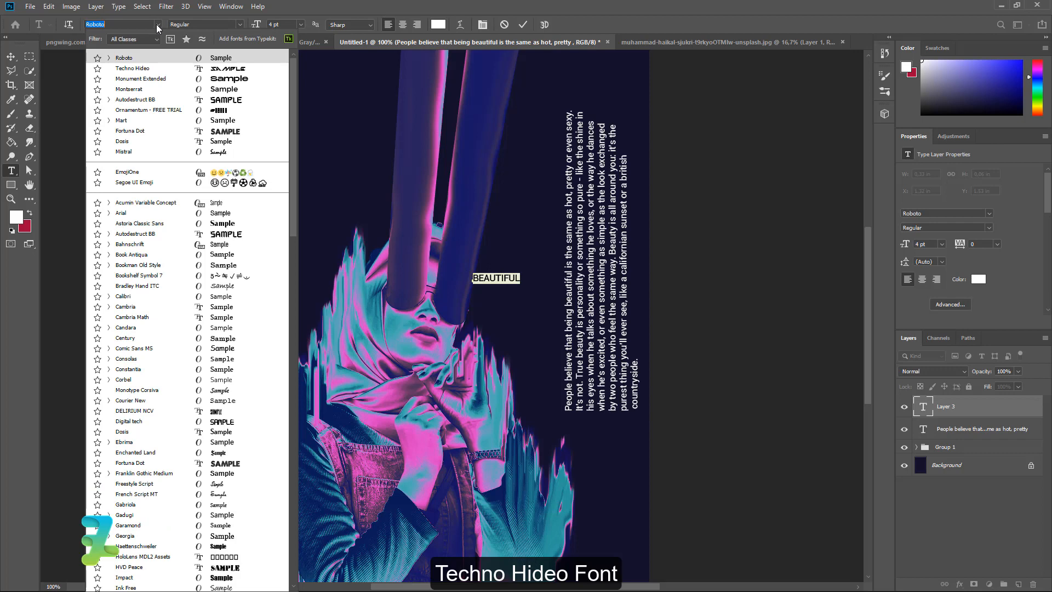
click(161, 68)
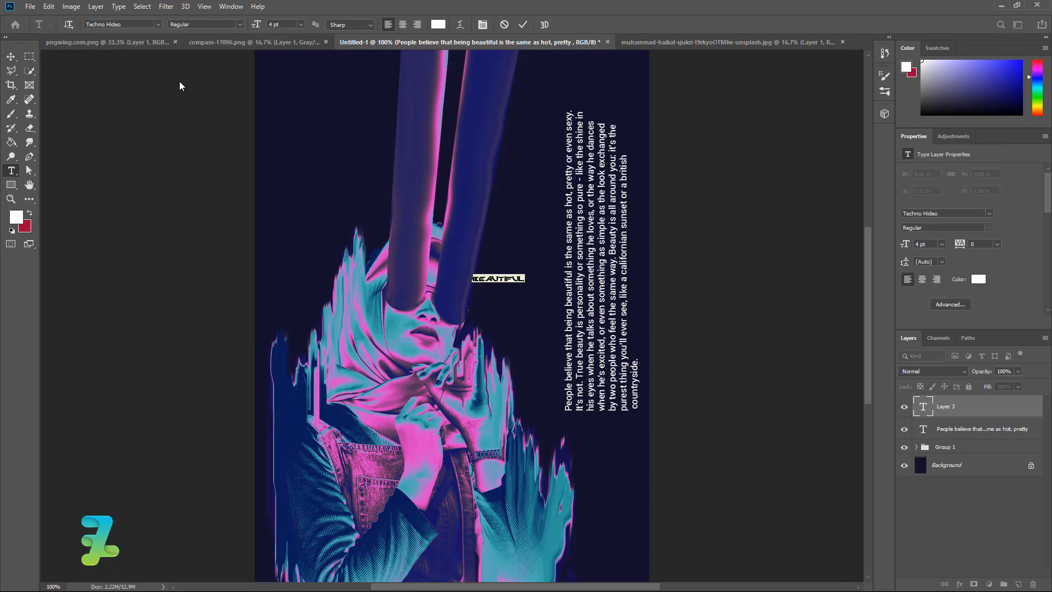
key(ctrl+Return)
Free Transform "BEAUTIFUL": rotate it -90 degrees, enlarge it to 759%, and place it vertically just left of the paragraph.
key(ctrl+t)
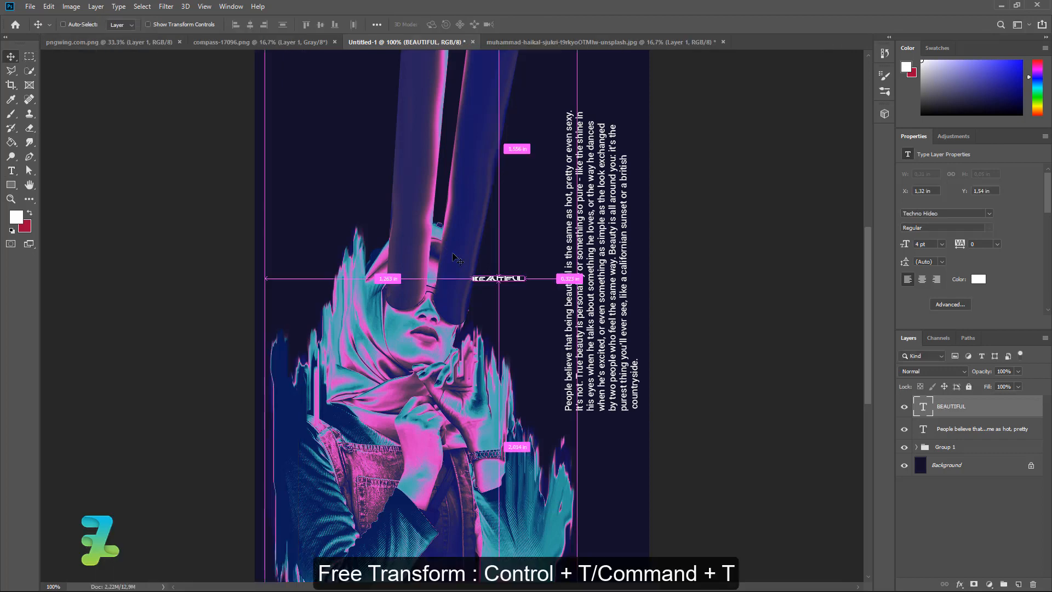
drag(541, 290, 547, 50)
drag(510, 278, 520, 226)
key(ctrl+minus)
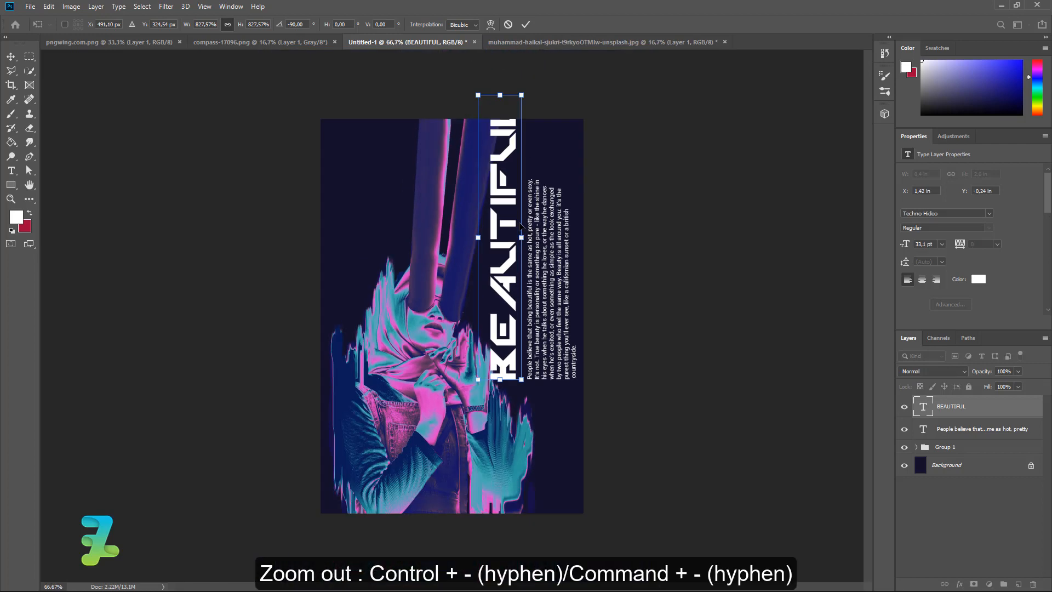
drag(521, 95, 514, 113)
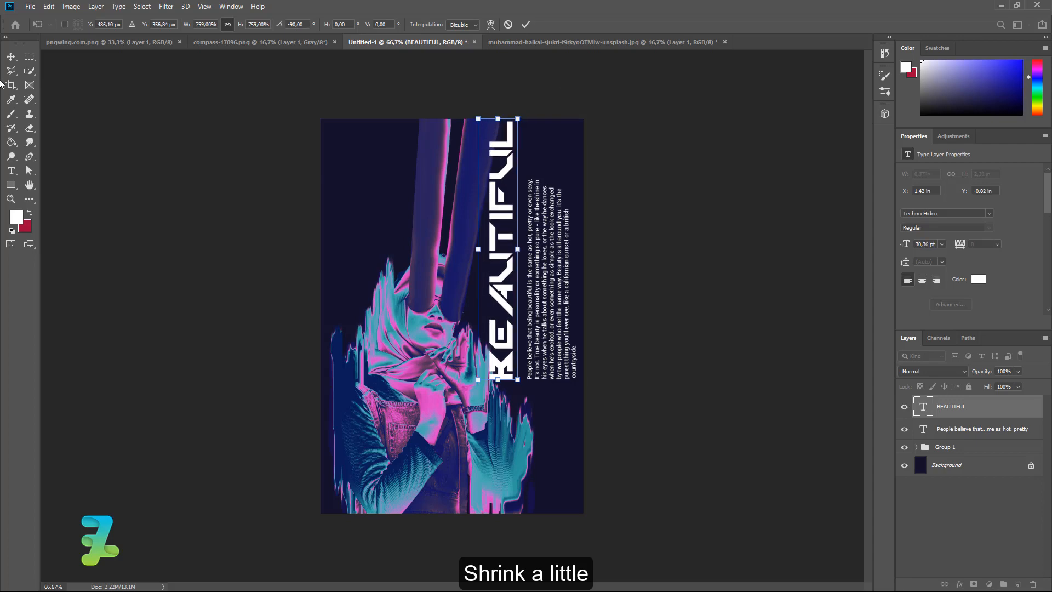
key(Return)
Nudge the "BEAUTIFUL" title slightly closer to the paragraph, to about X 1.45 in.
key(ctrl+plus)
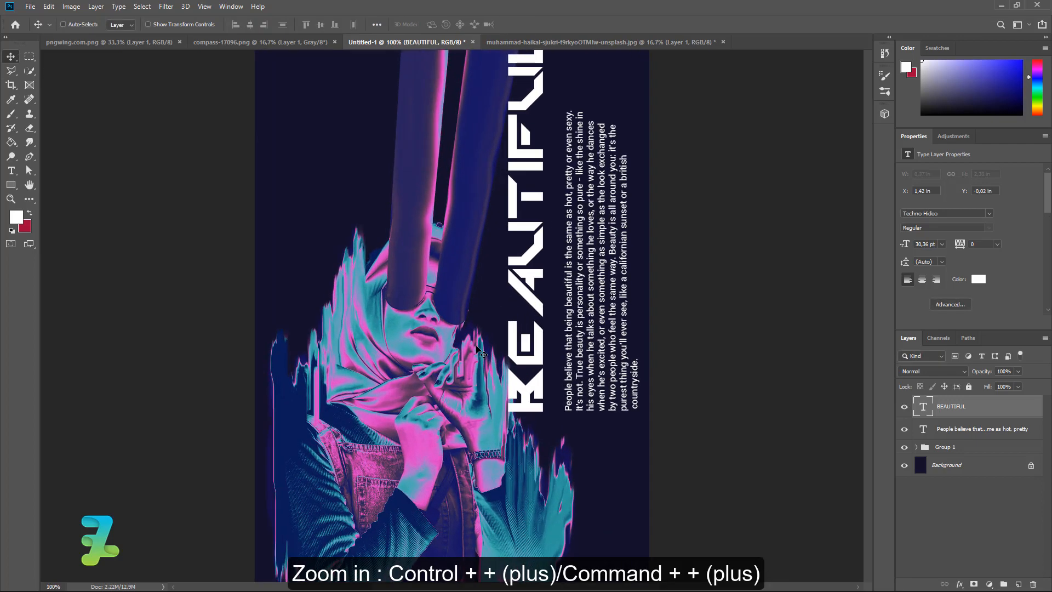
drag(544, 390, 548, 391)
key(ctrl+minus)
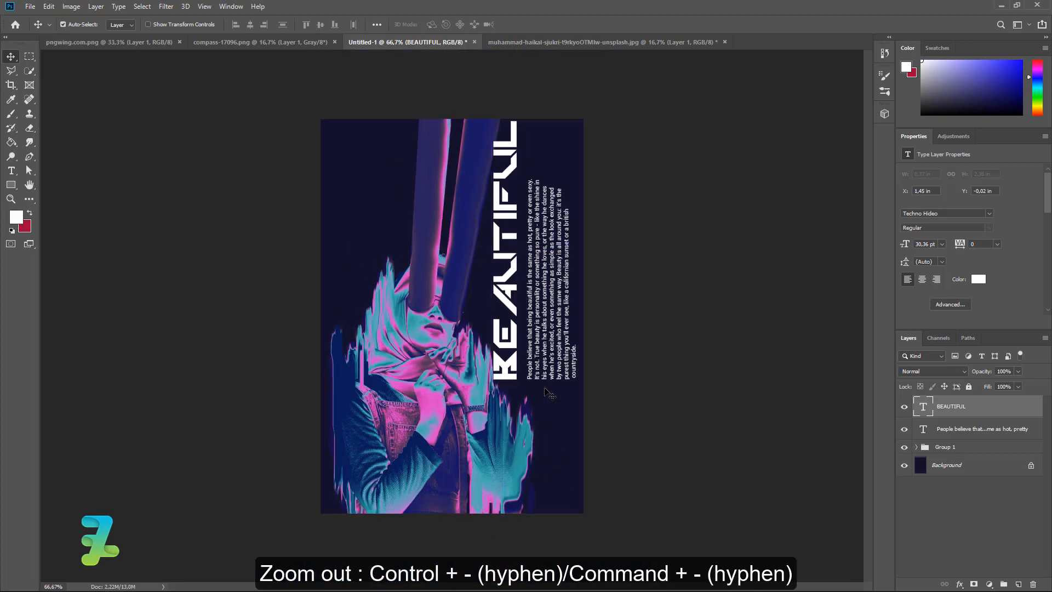
key(ctrl+r)
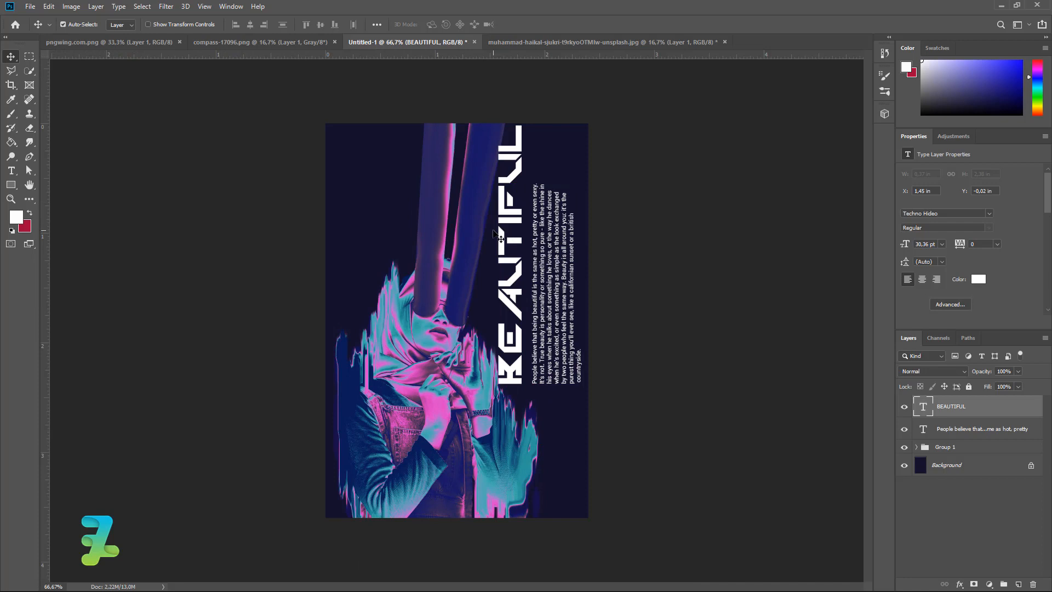
key(ctrl+r)
Shrink the "BEAUTIFUL" title to about 91%, keeping its lower end aligned with the start of the paragraph.
key(ctrl+t)
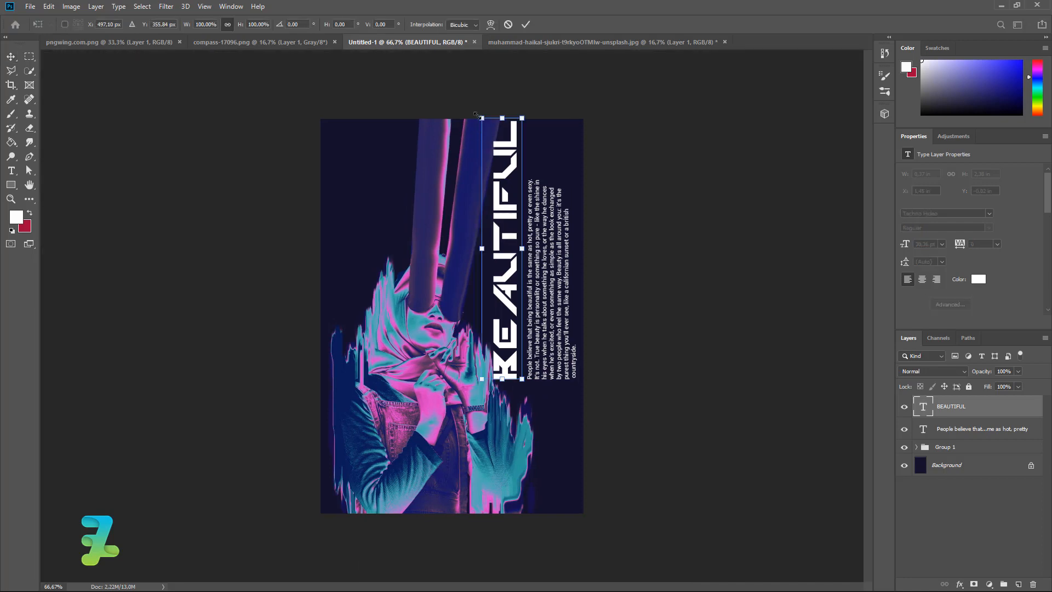
drag(476, 114, 485, 133)
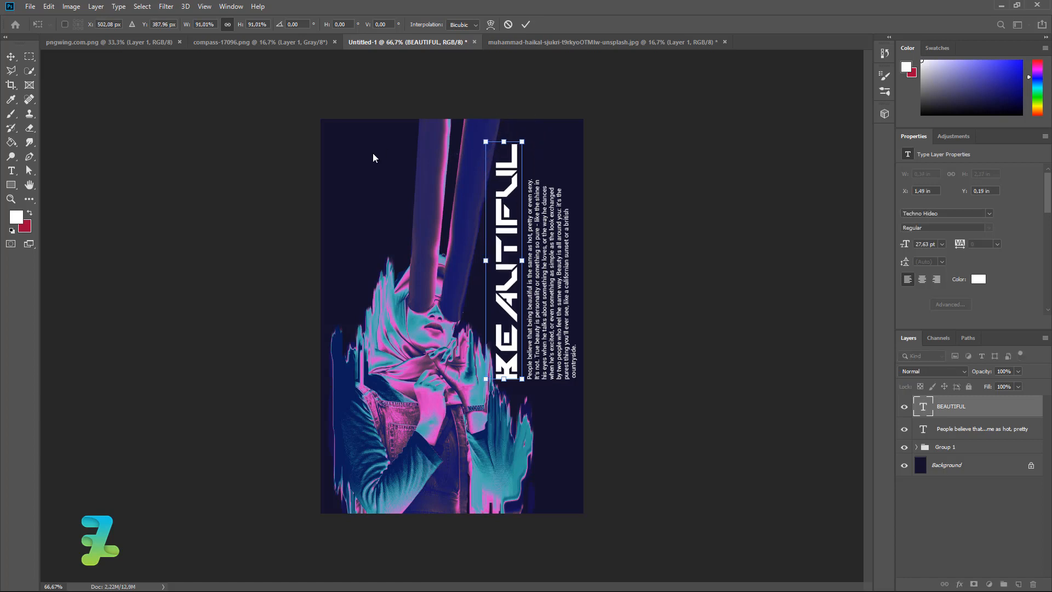
click(9, 59)
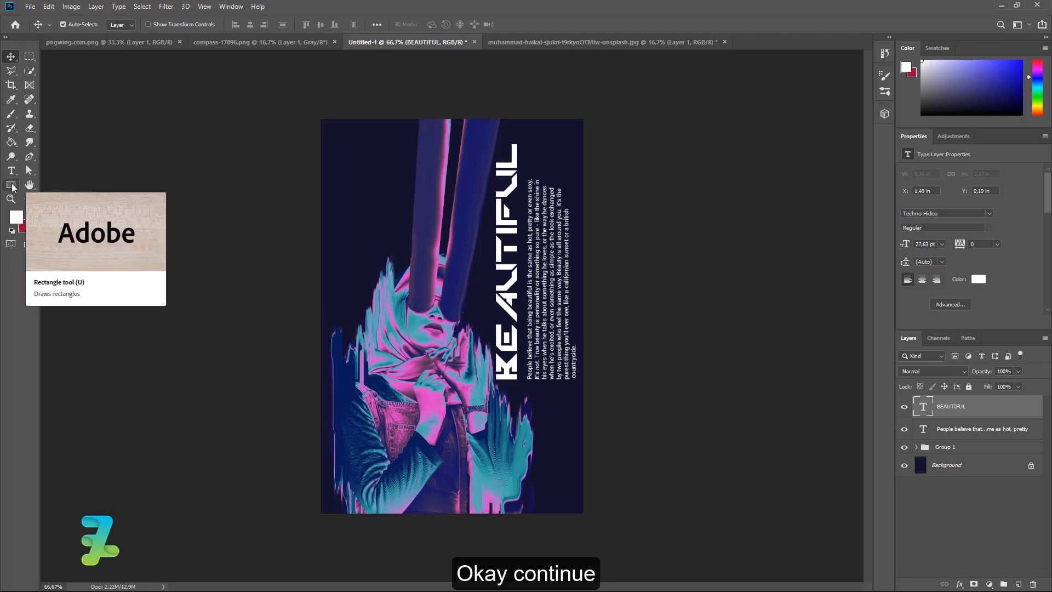
Draw a tall, narrow rectangle about 23 × 513 px near the poster's upper-left corner.
click(11, 184)
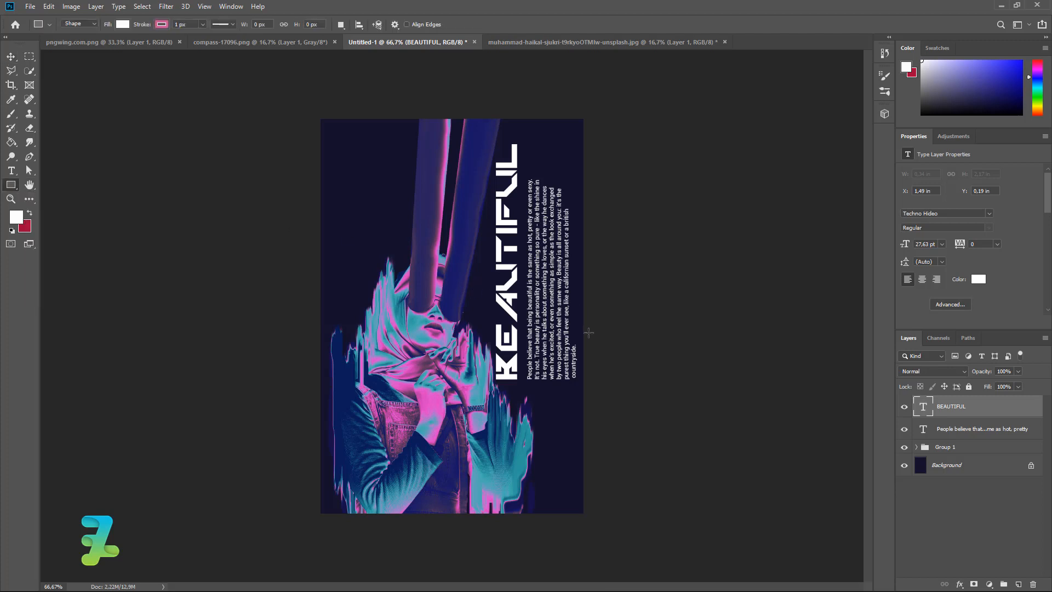
drag(589, 334, 581, 310)
key(ctrl+z)
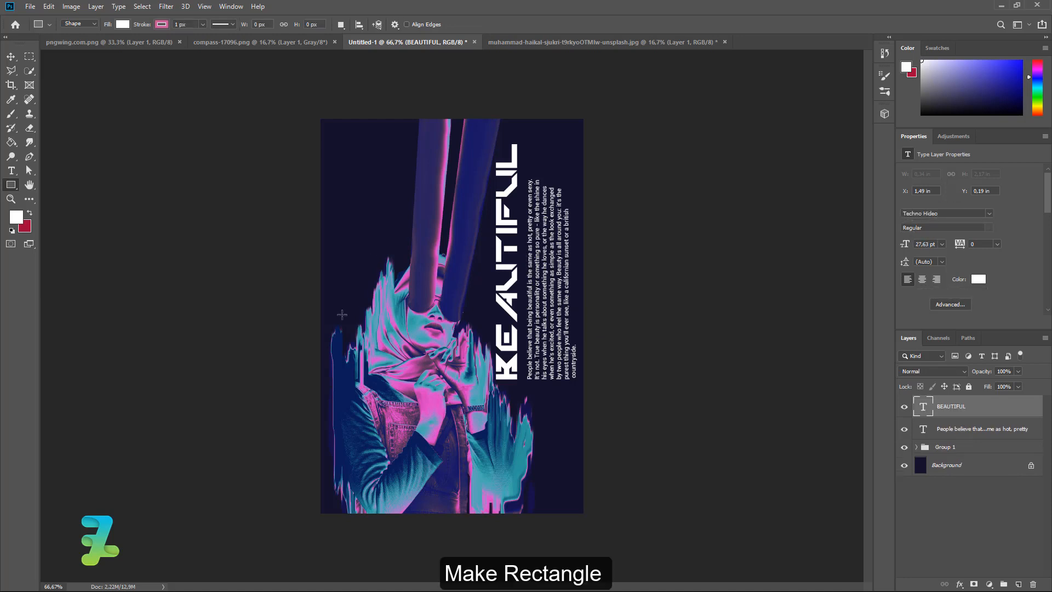
drag(337, 320, 344, 134)
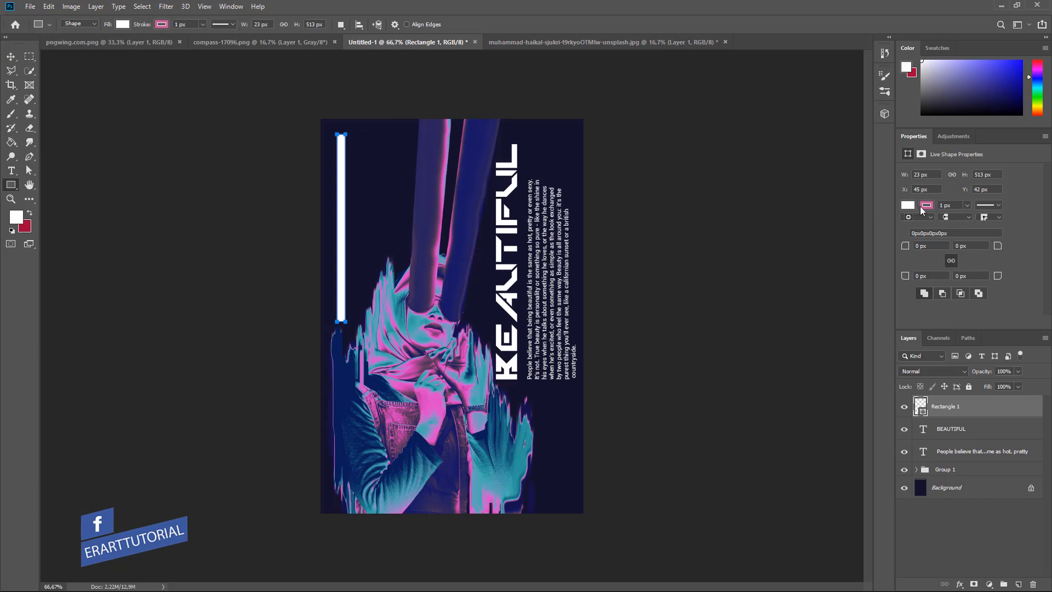
Remove the tall rectangle's stroke and fill it with the first gradient preset, running from navy to pink.
click(923, 206)
click(914, 226)
click(907, 206)
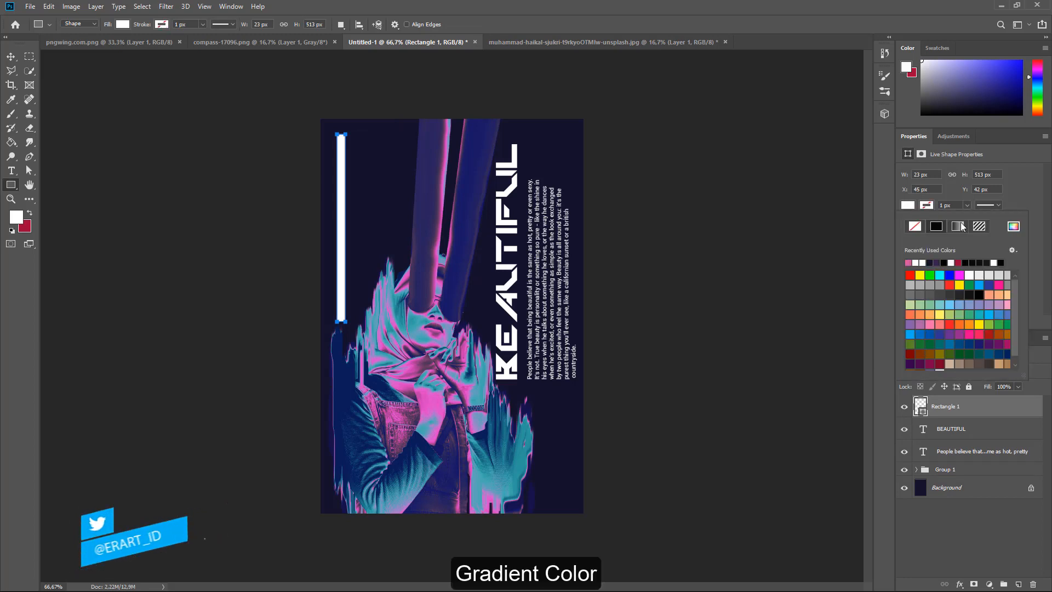
click(961, 227)
click(912, 269)
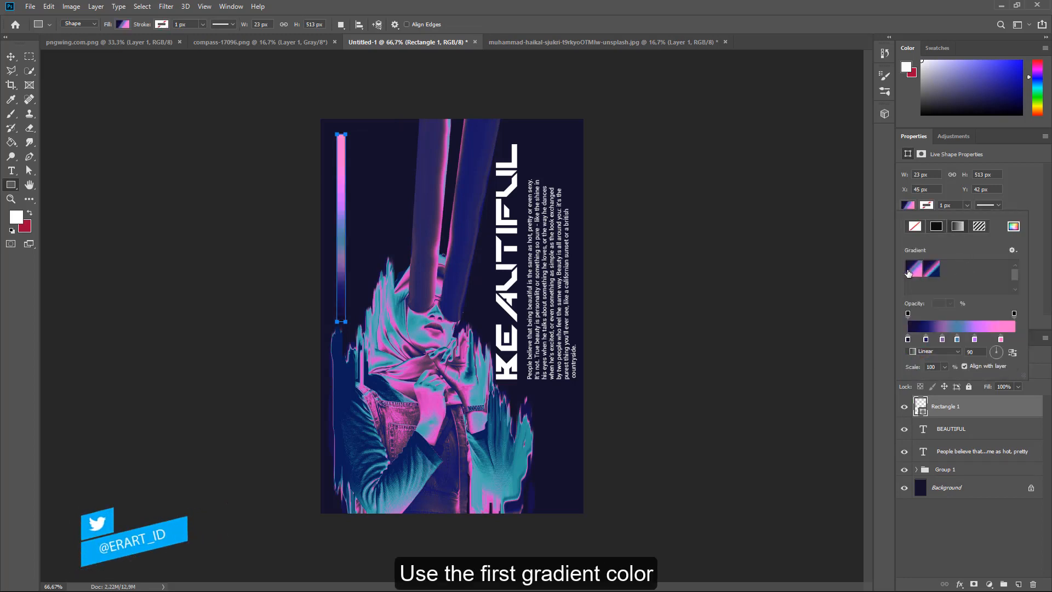
Nudge the gradient rectangle up and to the left, to about X 36 px and Y 30 px.
key(v)
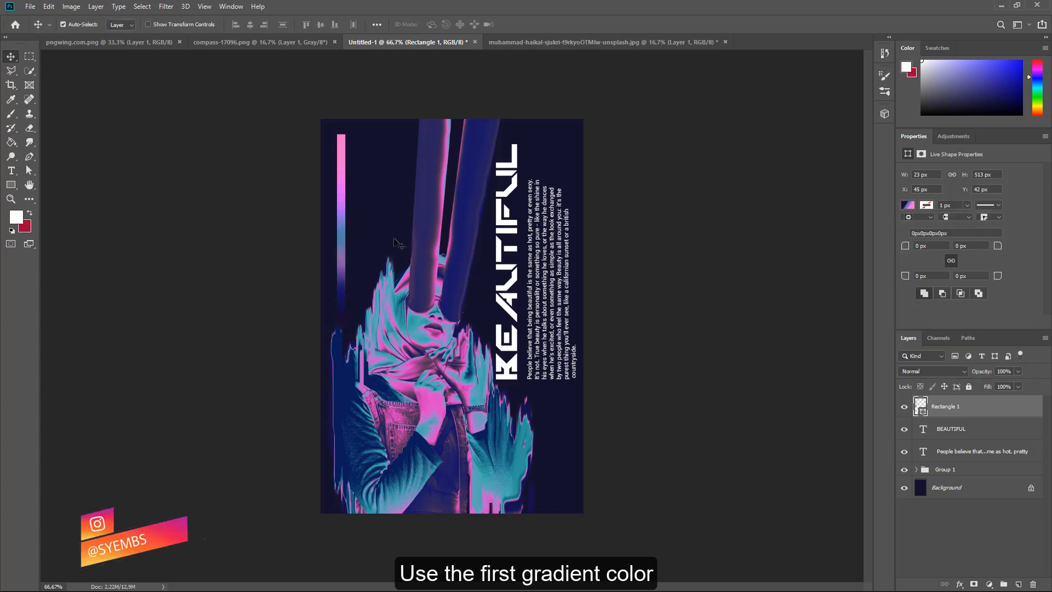
key(Up)
key(Up)
key(Left)
key(Left)
key(Left)
key(Left)
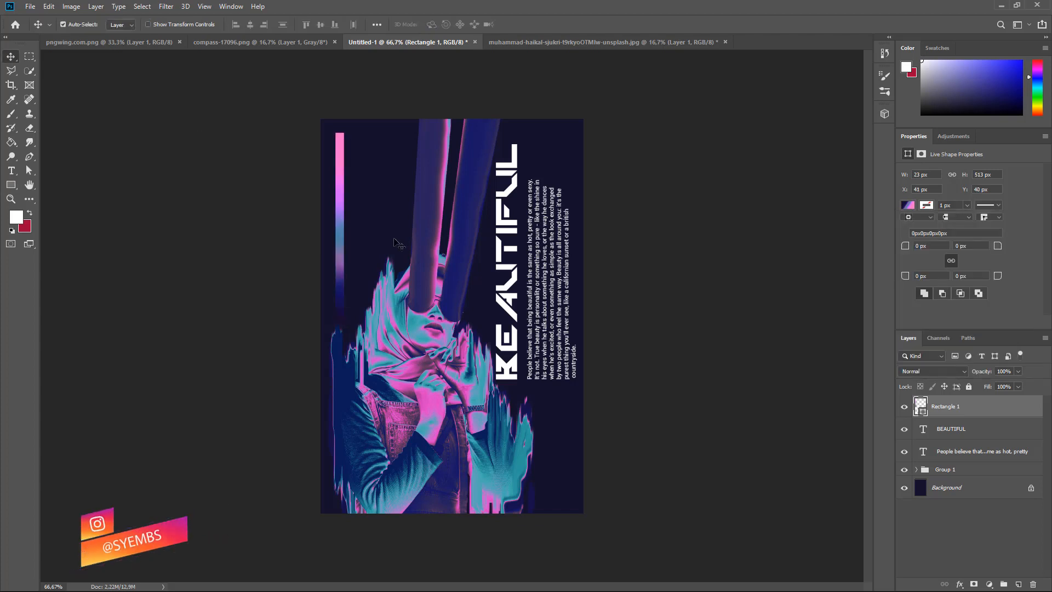
key(Up)
key(Up)
key(Up)
key(Up)
key(Left)
key(Left)
key(Left)
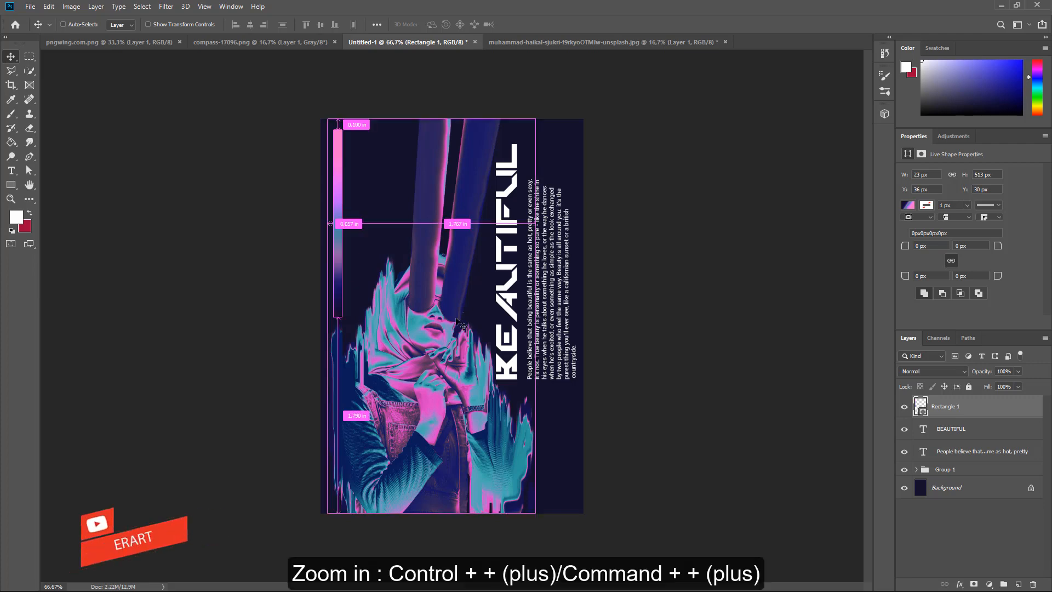
Move the pngwing.com.png document to a new window, copy its wireframe globe layer into the poster, and close the source document.
key(ctrl+plus)
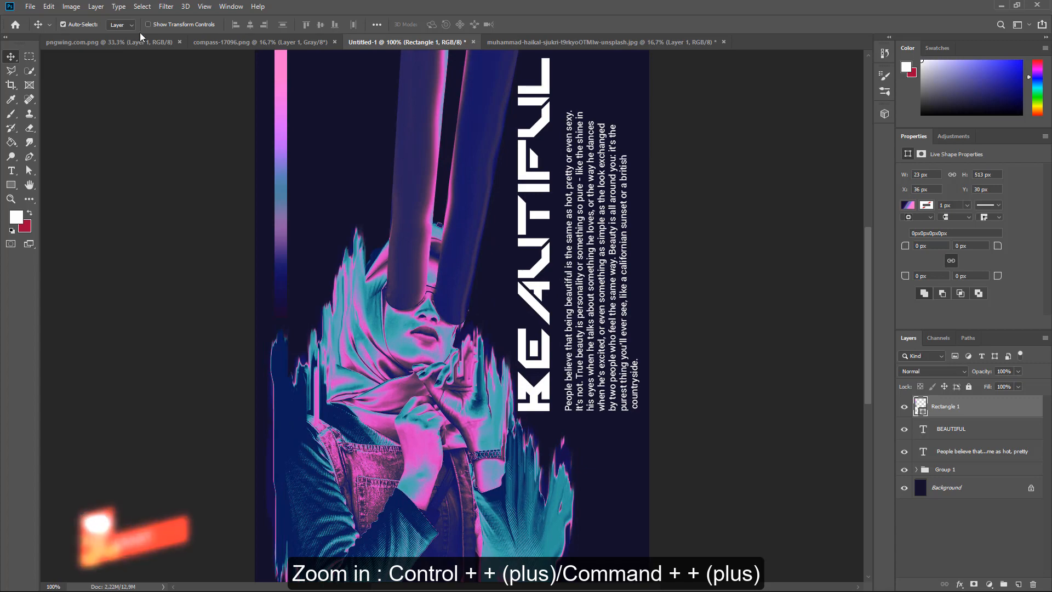
click(126, 45)
right_click(126, 45)
click(164, 91)
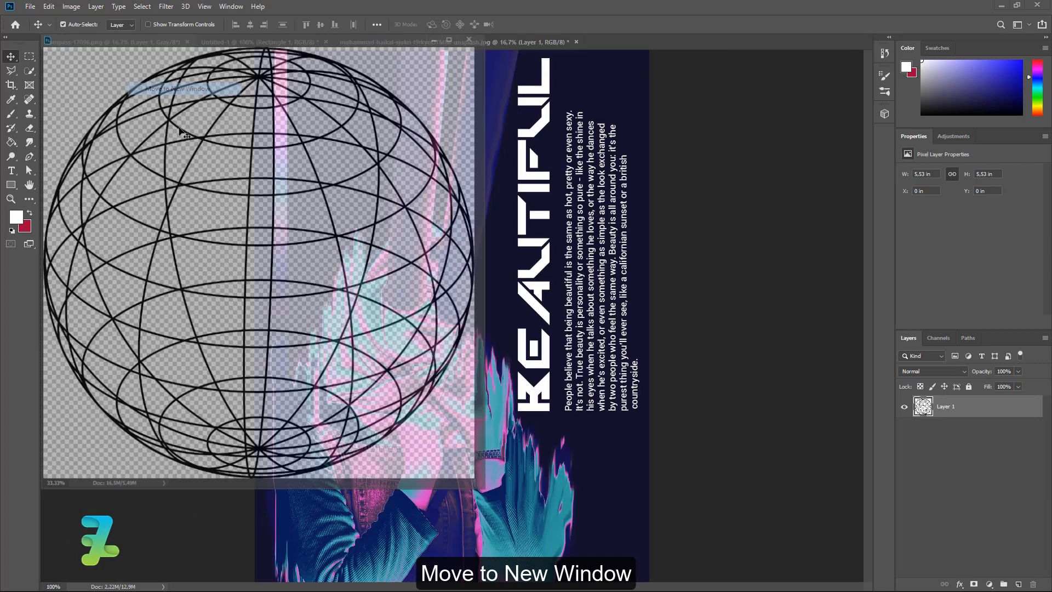
drag(954, 407, 587, 436)
click(475, 40)
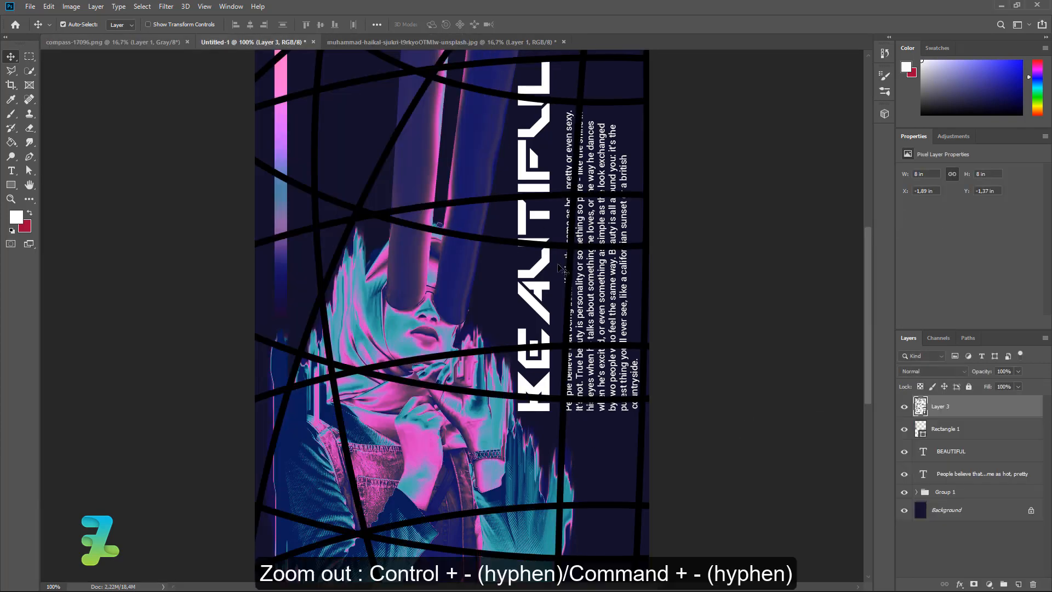
Free Transform the wireframe globe: shrink it to about 4.5% and place it in the poster's lower-right corner.
key(ctrl+minus)
key(ctrl+plus)
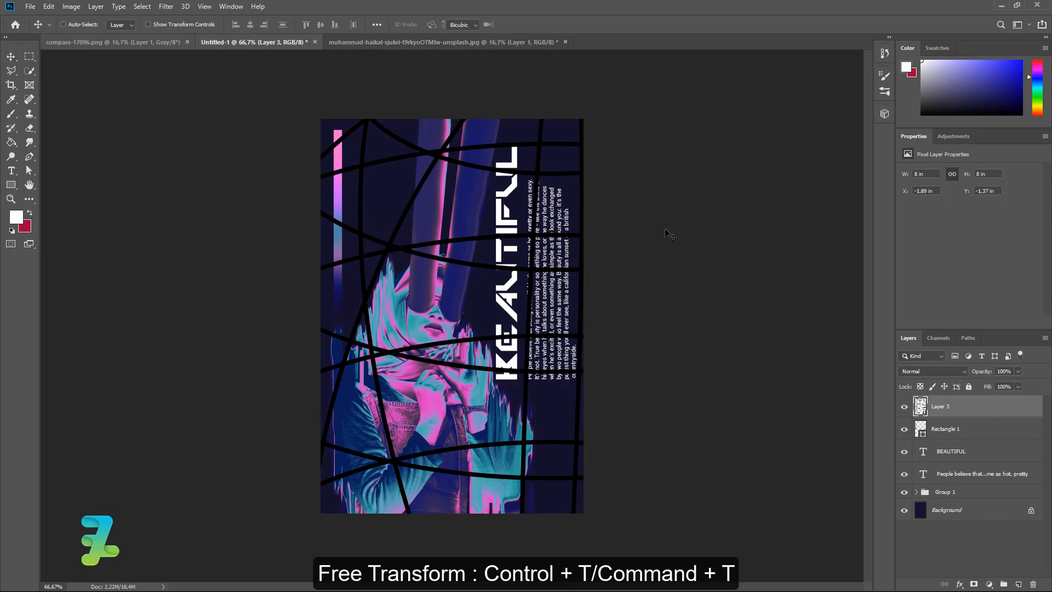
key(ctrl+t)
drag(539, 162, 556, 303)
drag(131, 105, 620, 402)
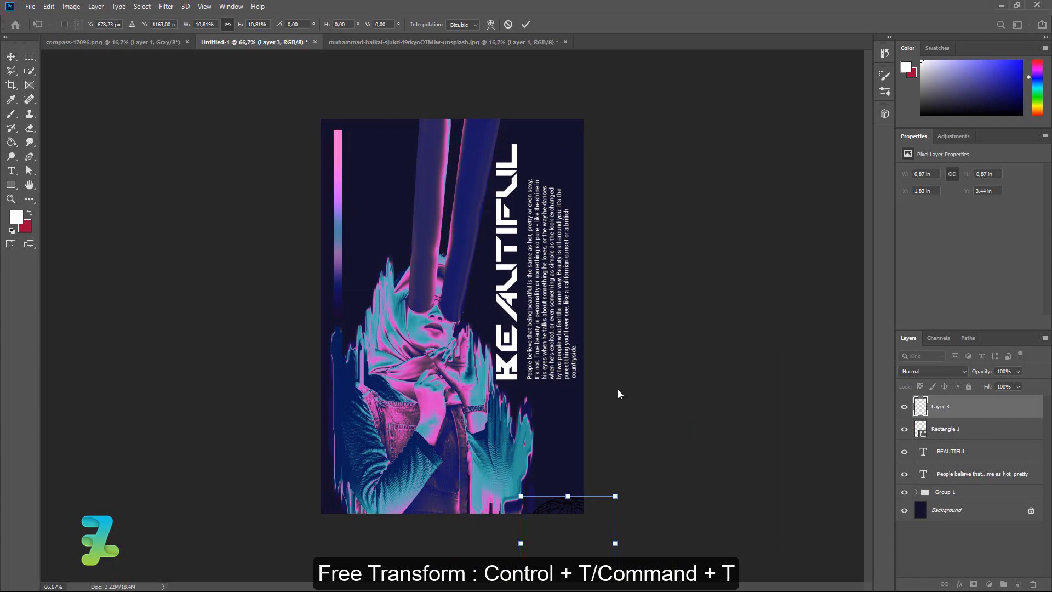
drag(546, 521, 533, 392)
drag(598, 372, 546, 485)
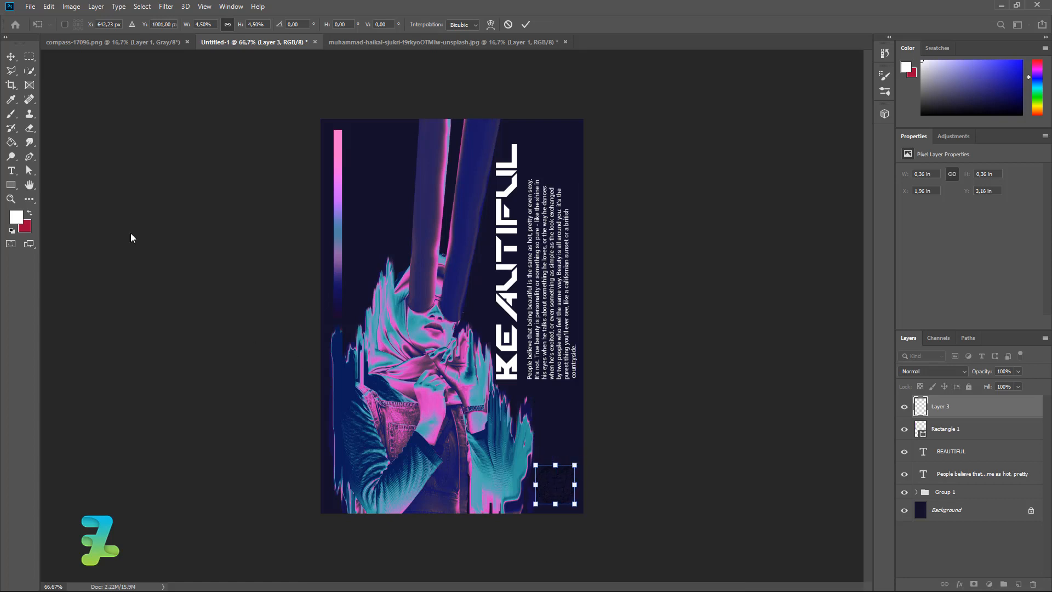
click(9, 57)
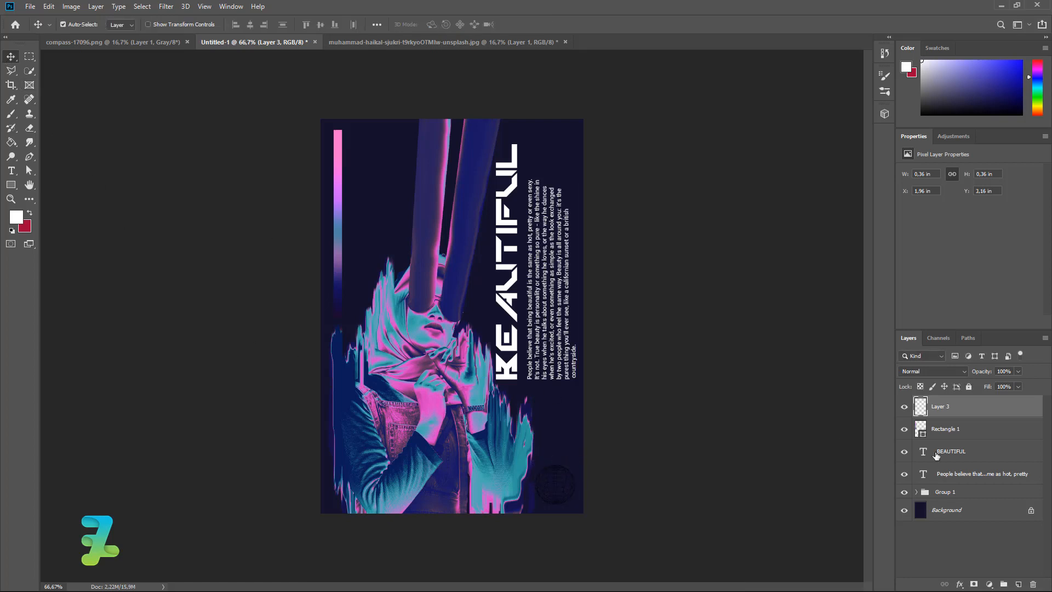
Apply a white Color Overlay layer style to the wireframe globe.
double_click(986, 406)
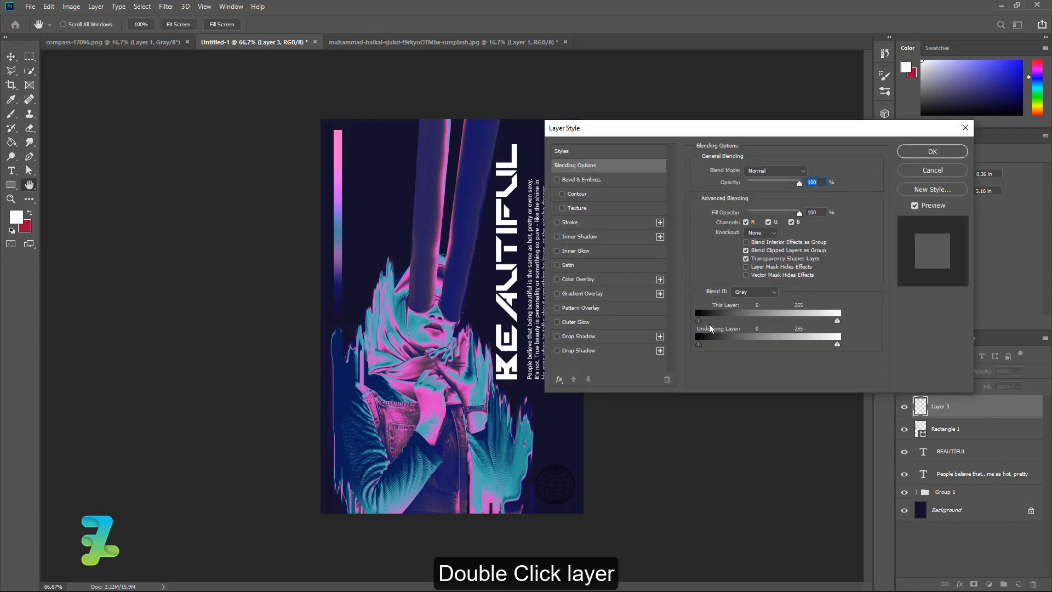
click(556, 278)
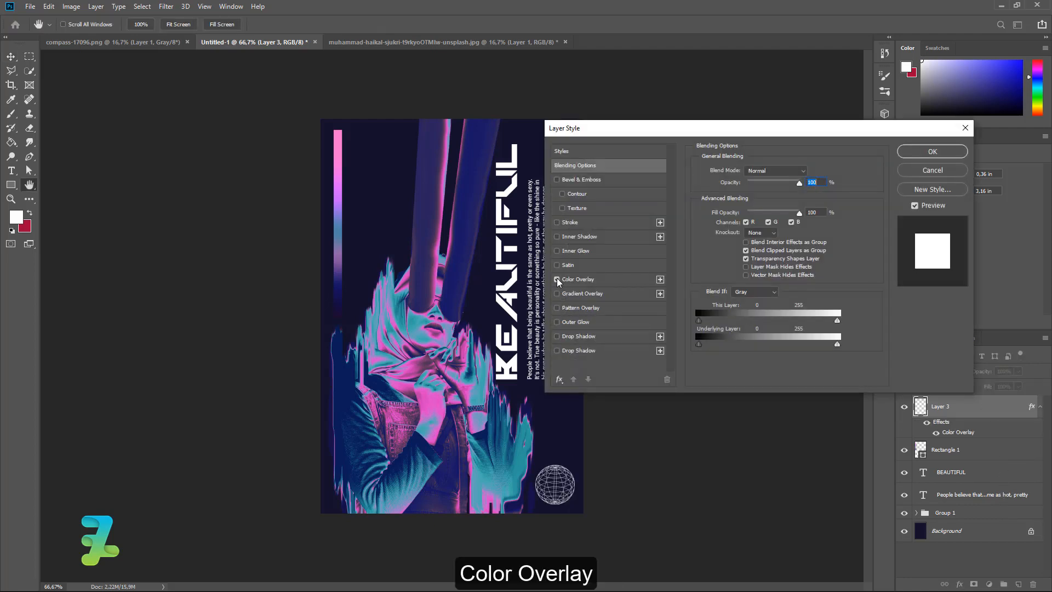
click(916, 152)
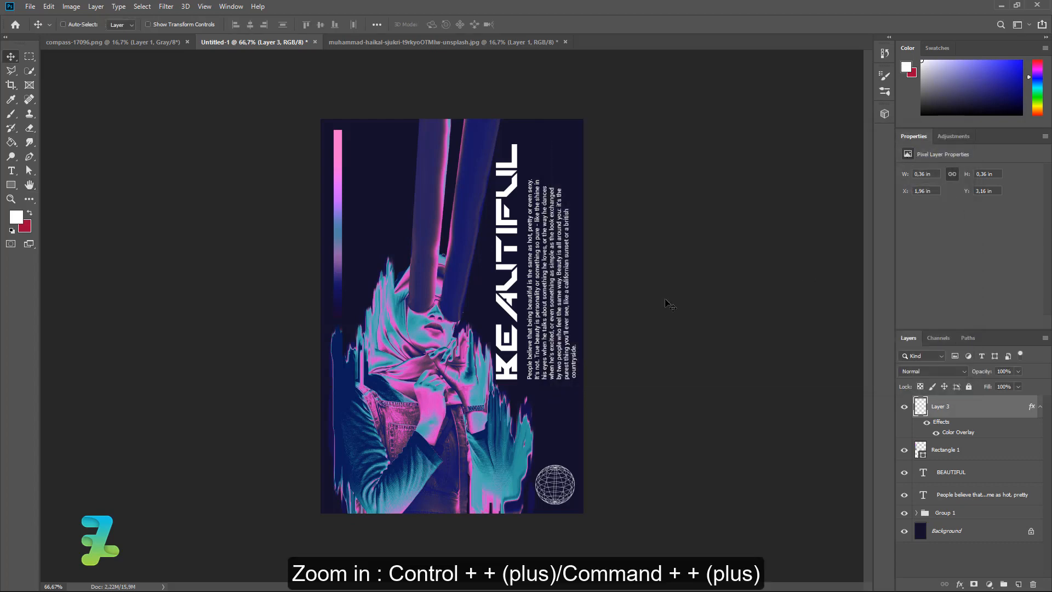
Draw a white vertical rectangle about 35 × 184 px between the paragraph and the globe.
key(ctrl+plus)
scroll(680, 290, down, 3)
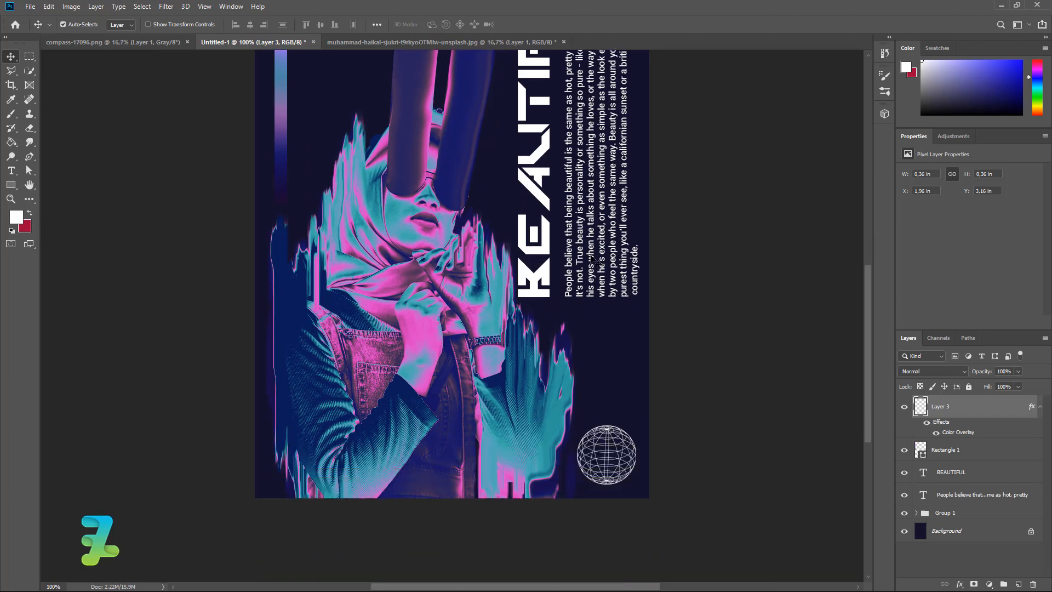
click(10, 186)
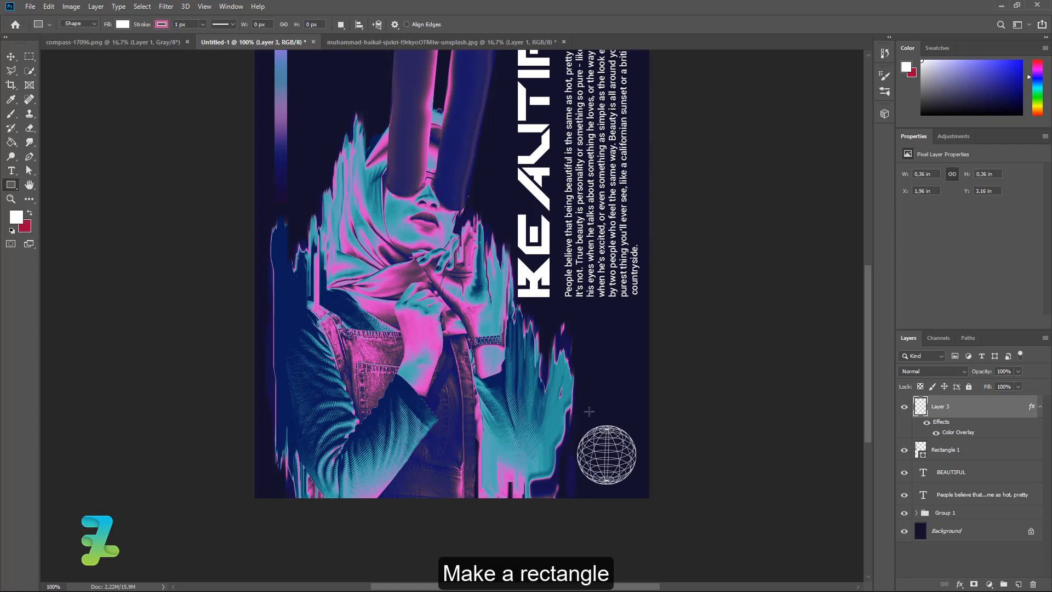
drag(589, 411, 608, 310)
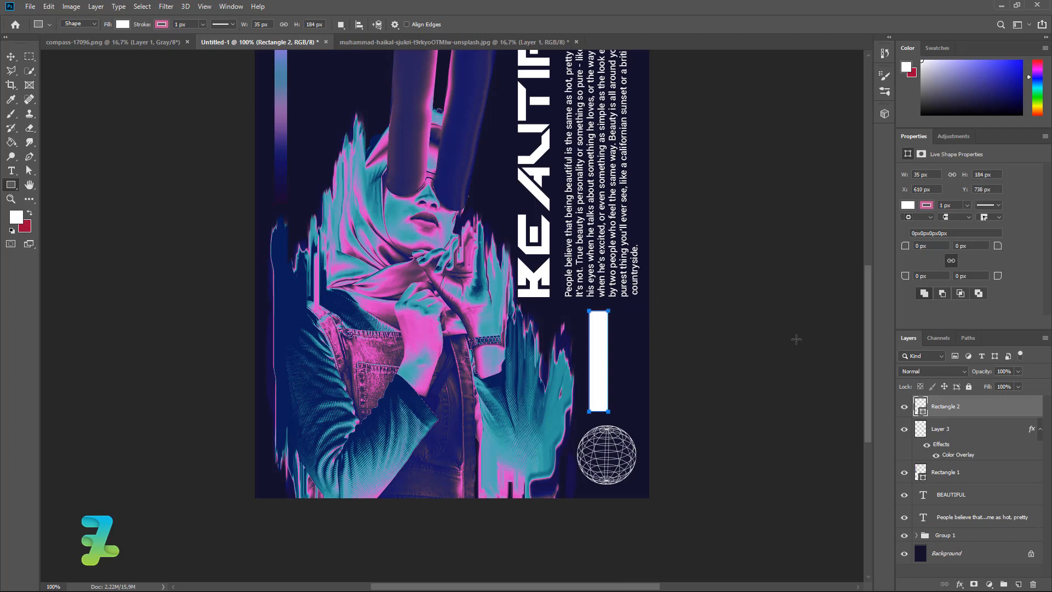
Set the foreground color to black (000000) and add center-aligned "HIJAB" text with one letter per line beside the white rectangle.
click(16, 217)
text(000000)
click(1010, 285)
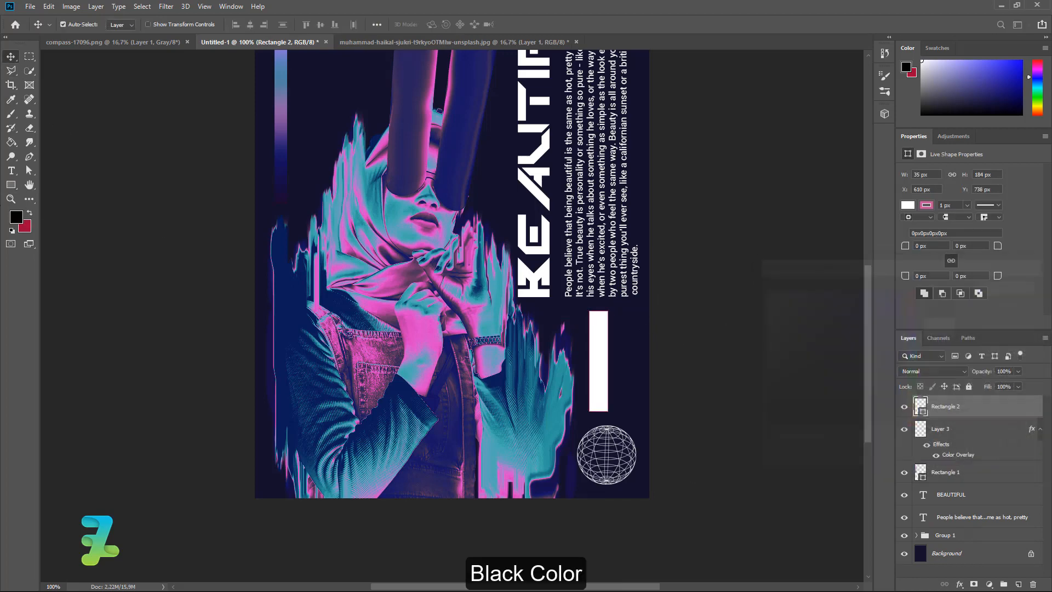
click(11, 171)
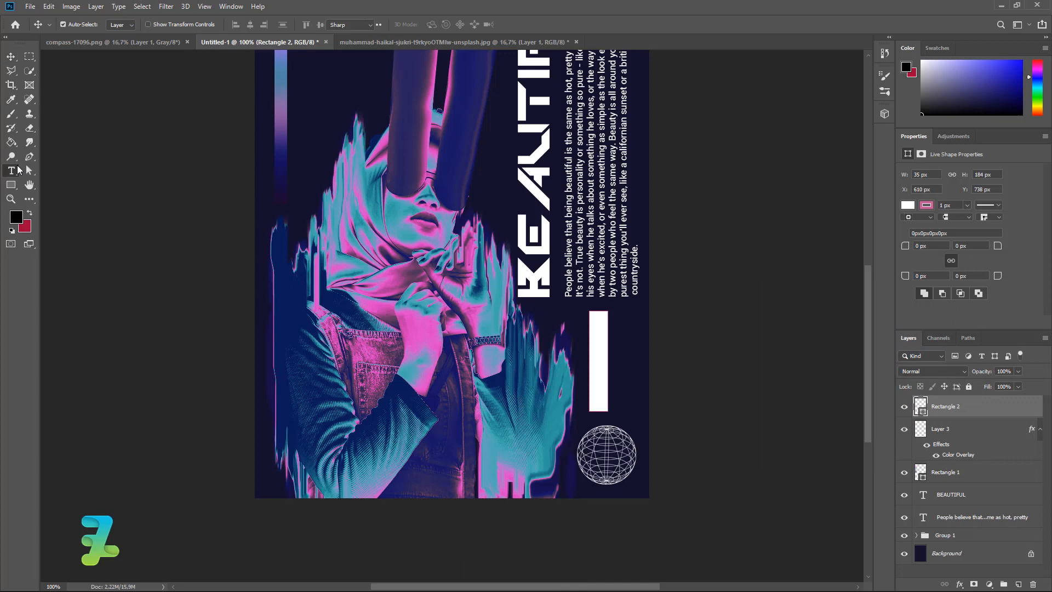
click(544, 313)
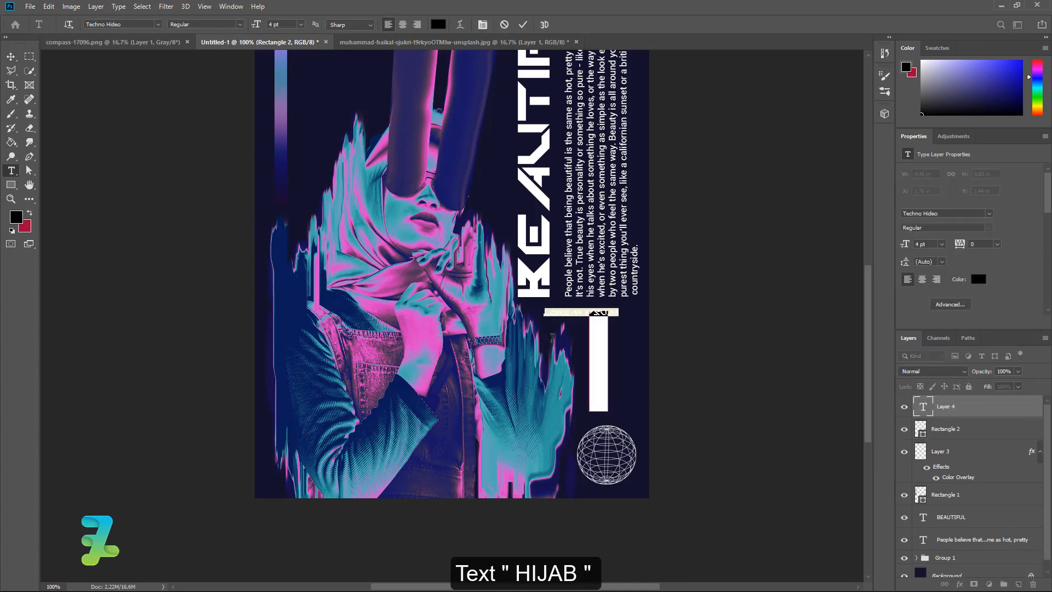
key(BackSpace)
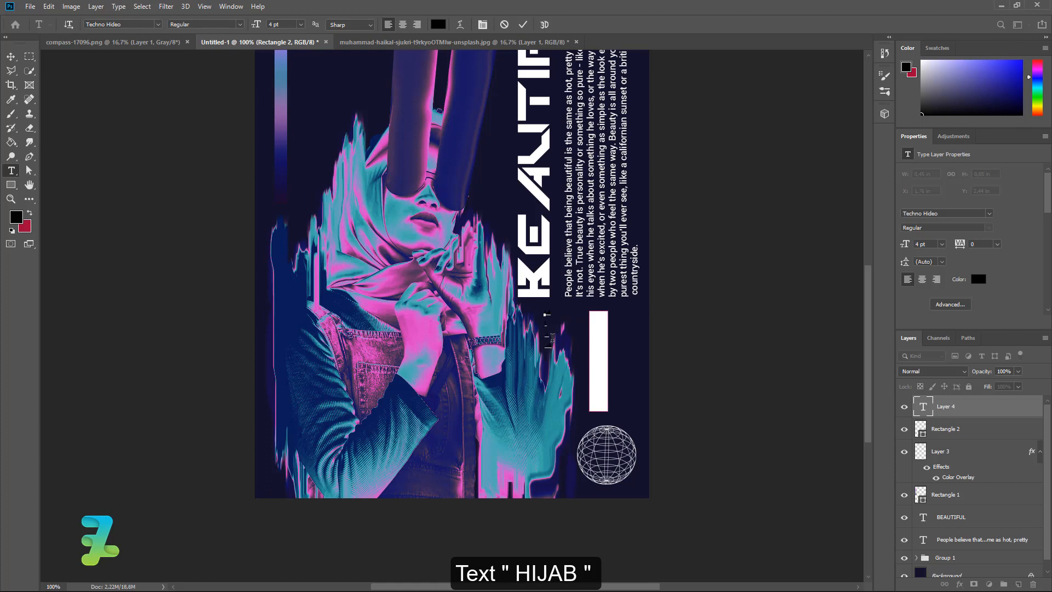
key(ctrl+a)
click(402, 24)
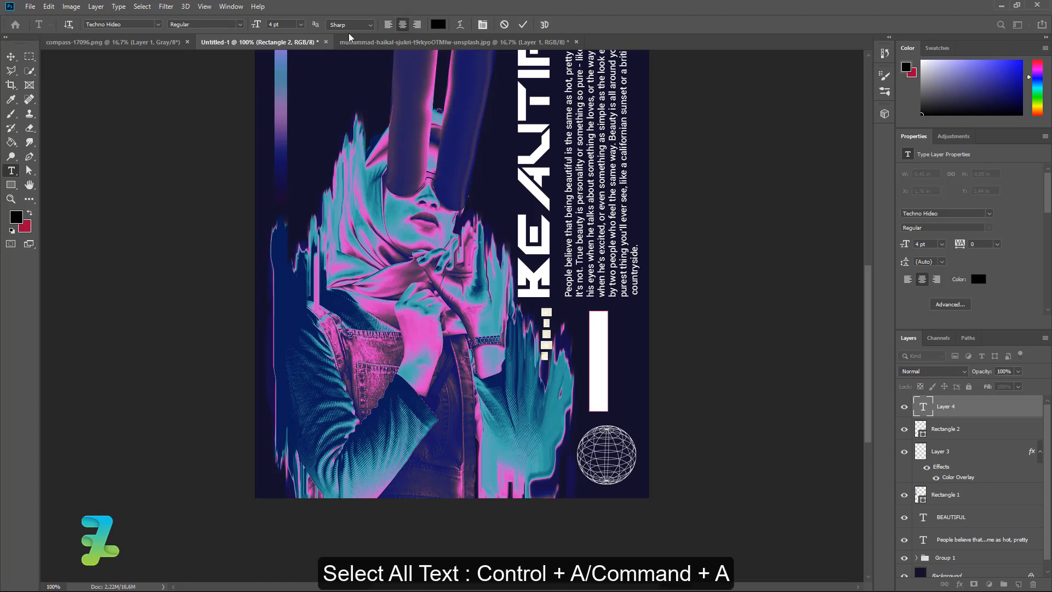
Move the "HIJAB" text onto the white rectangle and enlarge it to 7.22 pt so it spans the rectangle's height.
click(11, 57)
drag(545, 334, 597, 333)
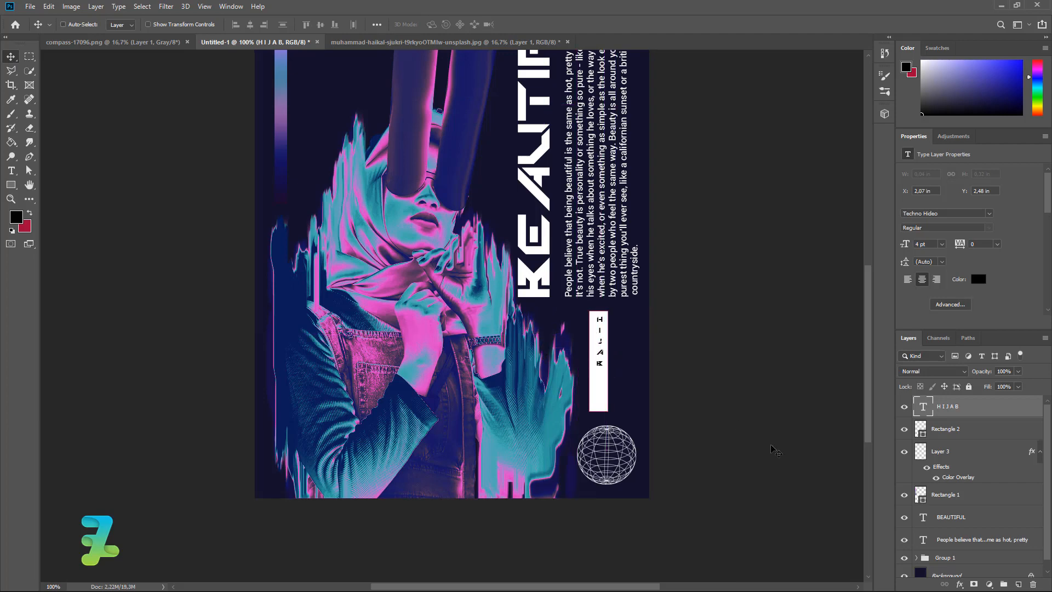
key(ctrl+t)
drag(605, 365, 609, 407)
click(10, 57)
Load the white rectangle as a selection, center the "HIJAB" text within it, and deselect.
ctrl+click(921, 430)
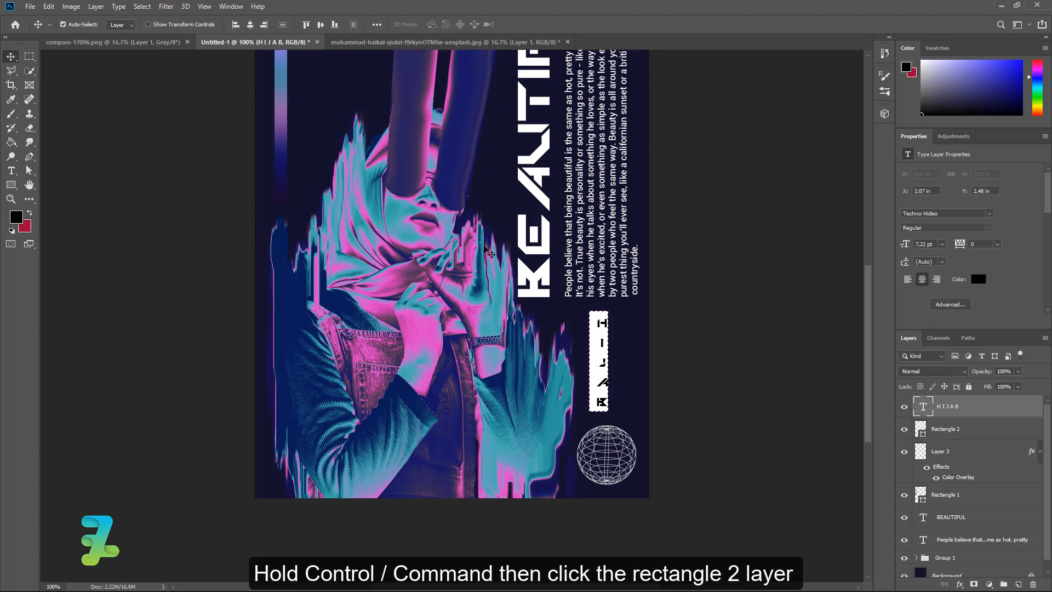
click(320, 25)
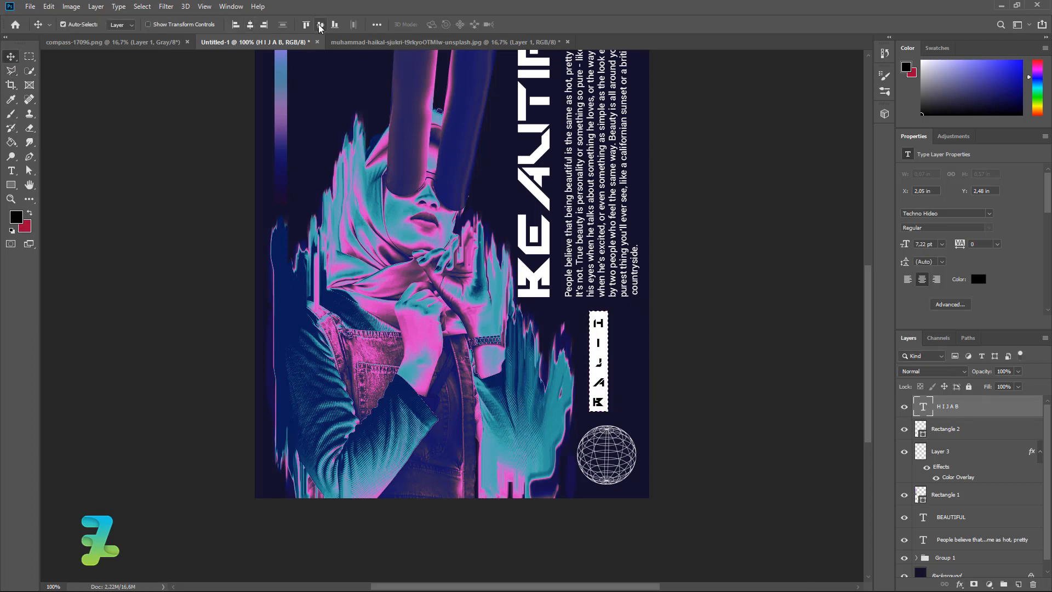
key(ctrl+d)
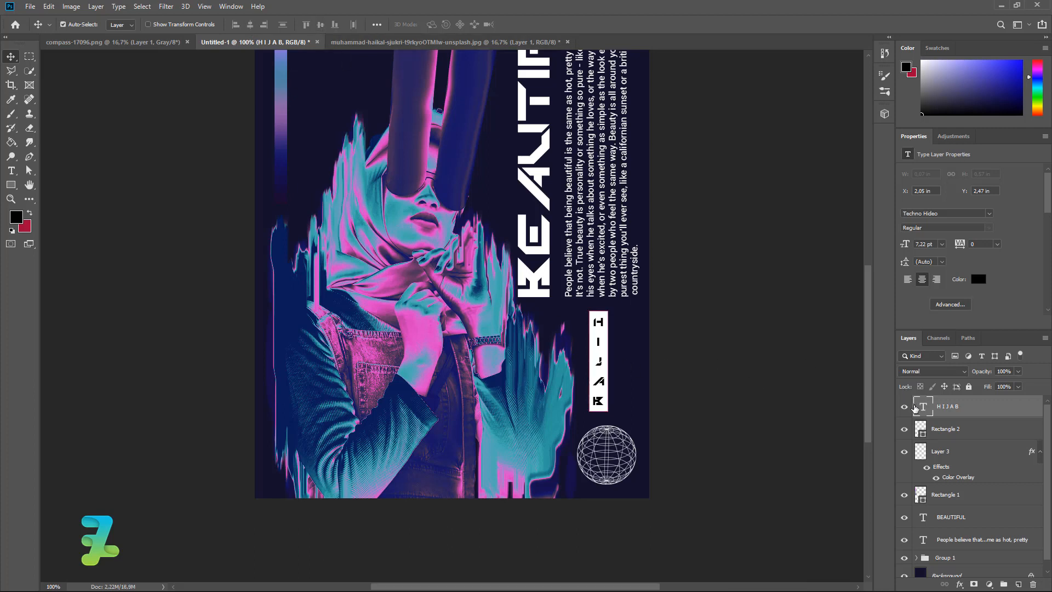
Change the "HIJAB" text's font to Monument Extended and its size to 6 pt.
double_click(916, 408)
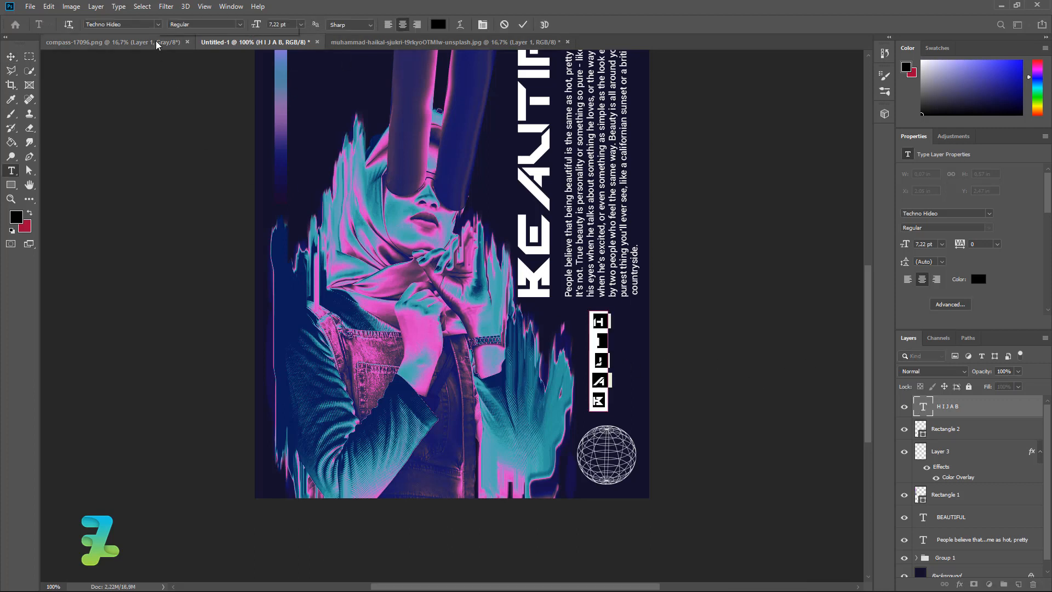
click(158, 25)
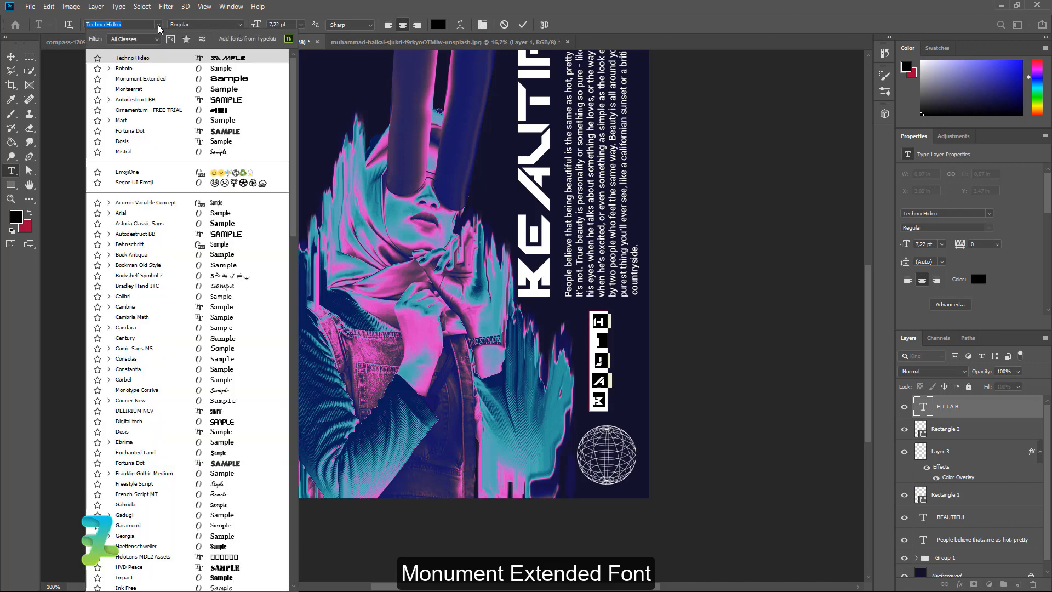
click(159, 82)
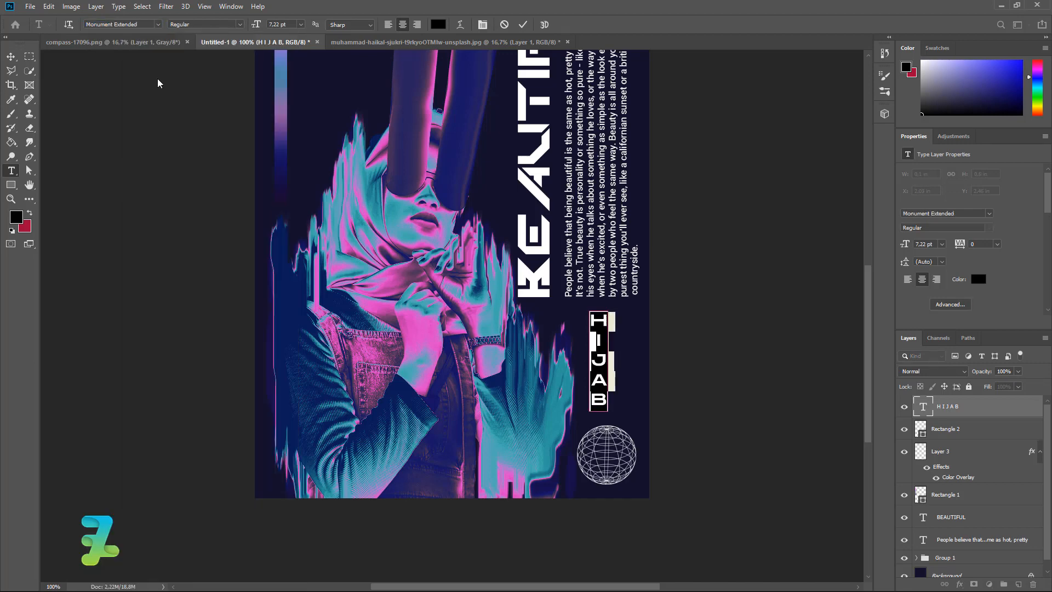
click(300, 24)
click(280, 52)
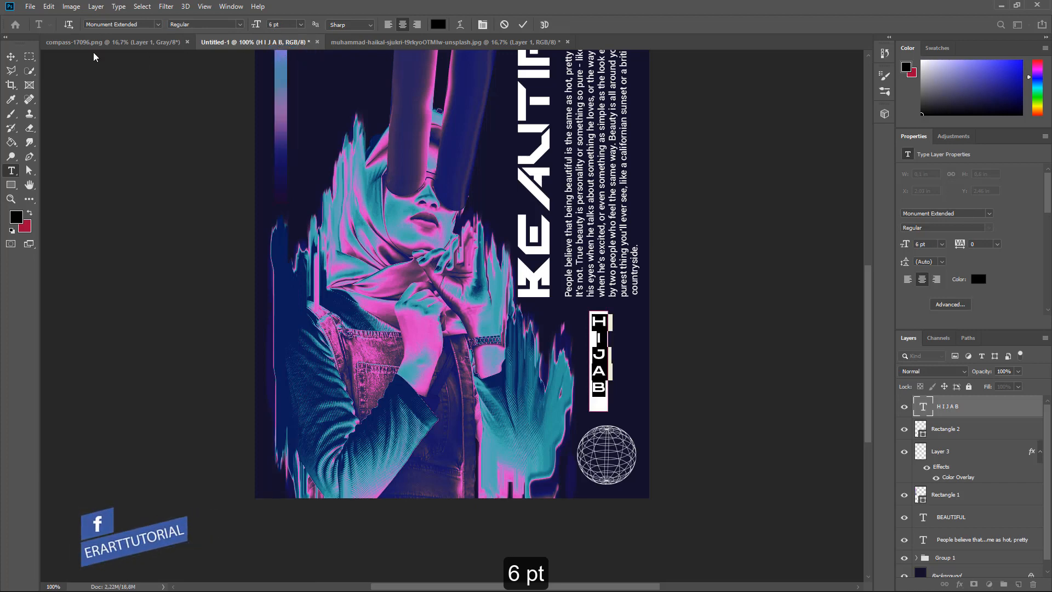
click(10, 56)
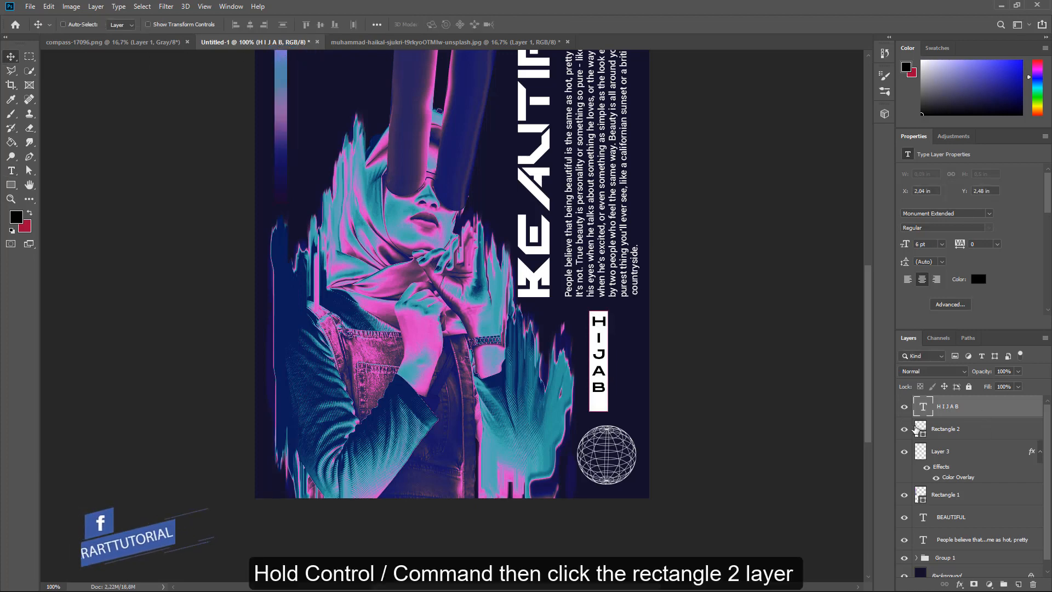
Load the white rectangle as a selection, center the "HIJAB" text vertically within it, and deselect.
ctrl+click(920, 429)
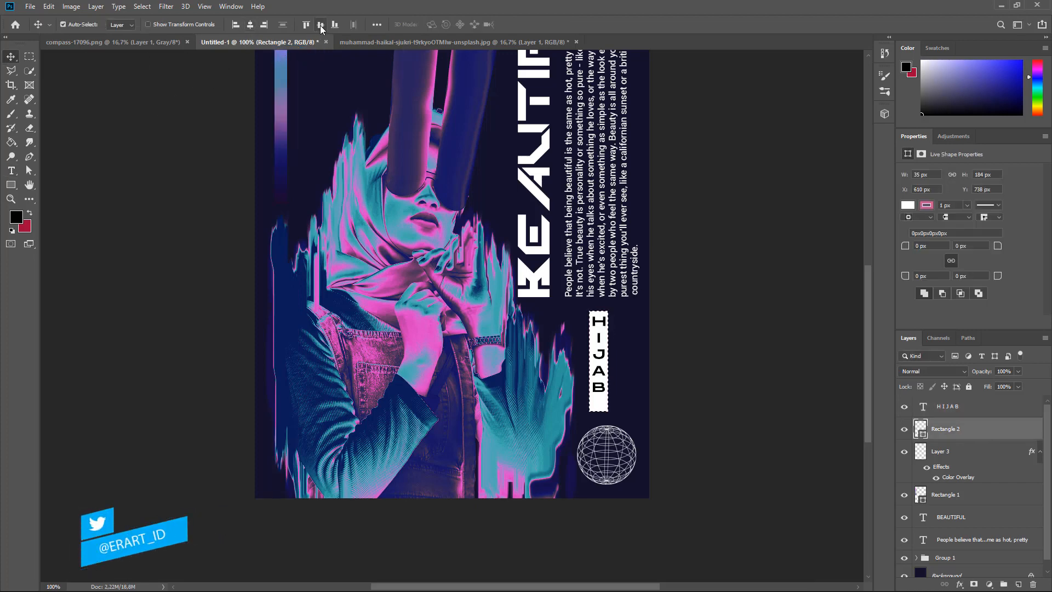
key(ctrl+d)
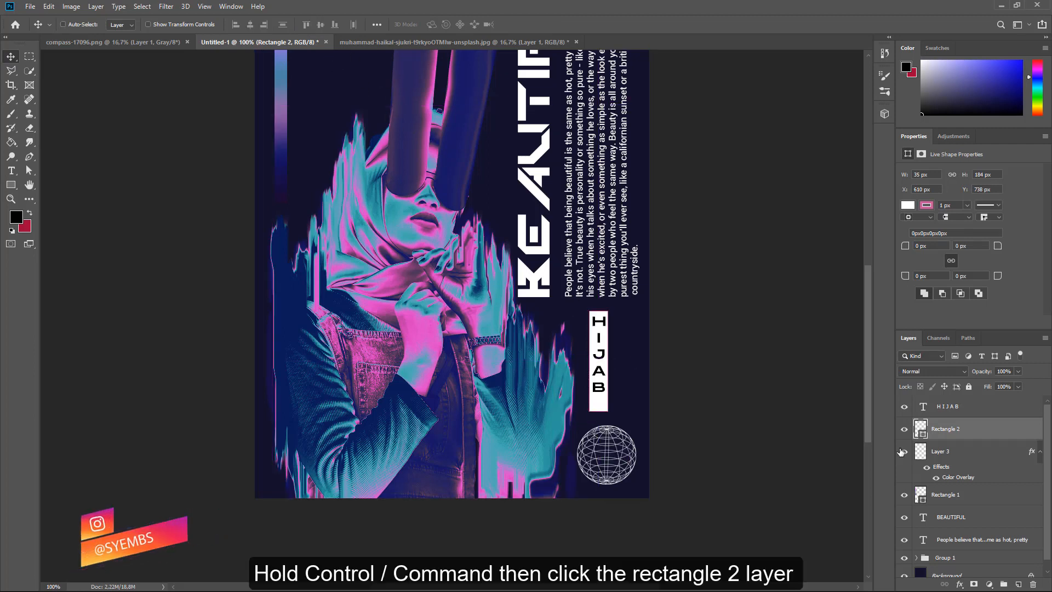
ctrl+click(919, 429)
click(948, 406)
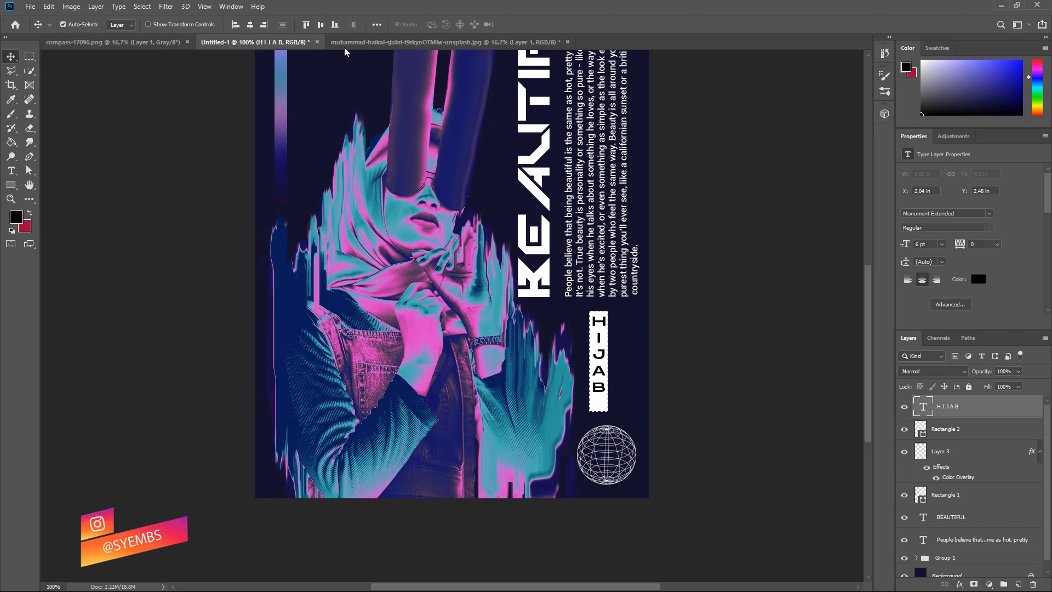
click(319, 27)
key(ctrl+d)
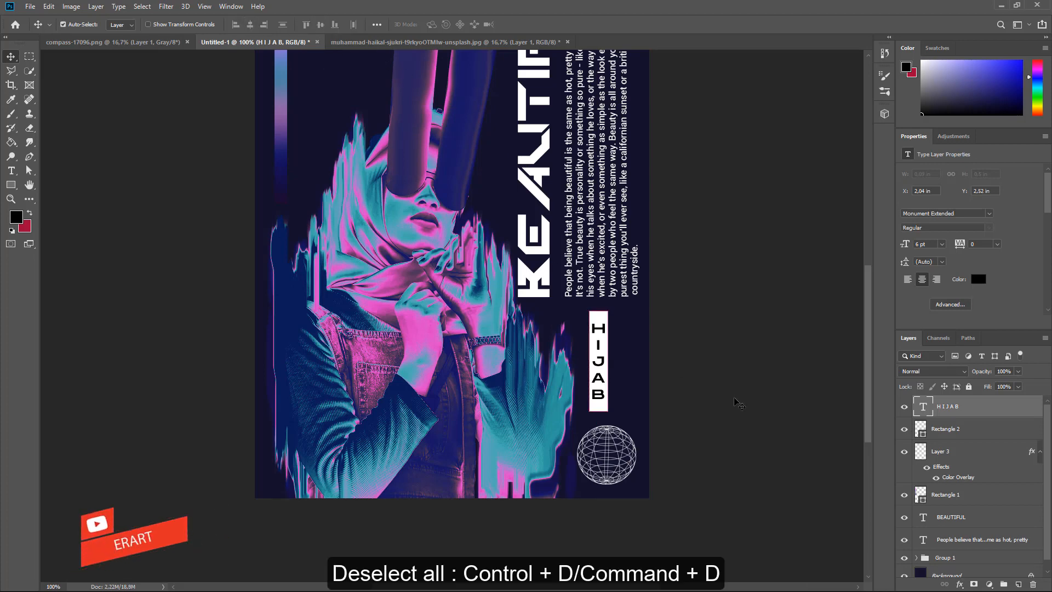
Group the "HIJAB" text layer with its white rectangle, Rectangle 2.
key(ctrl+plus)
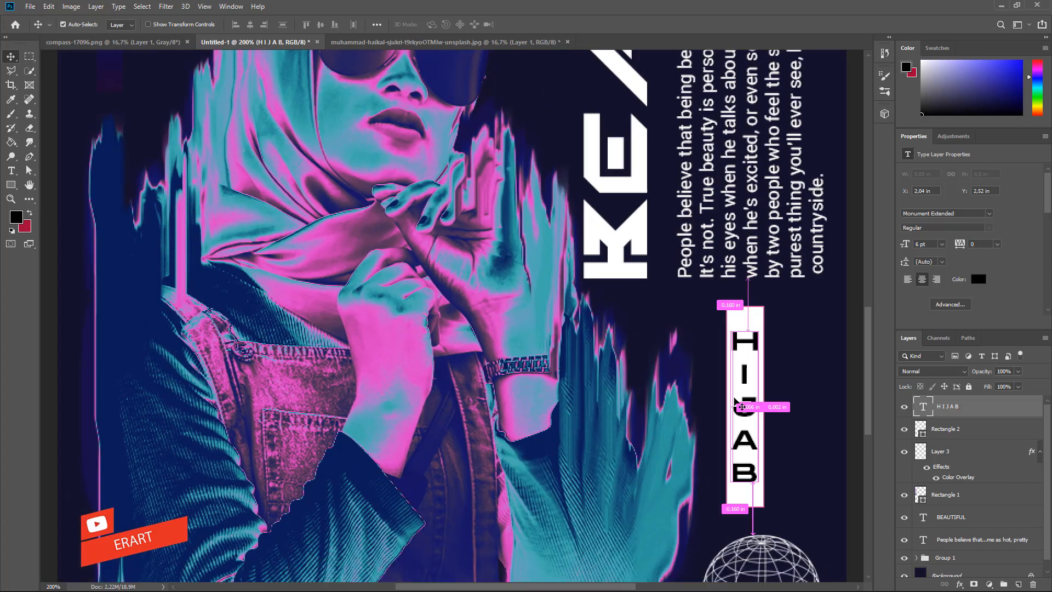
drag(607, 588, 683, 587)
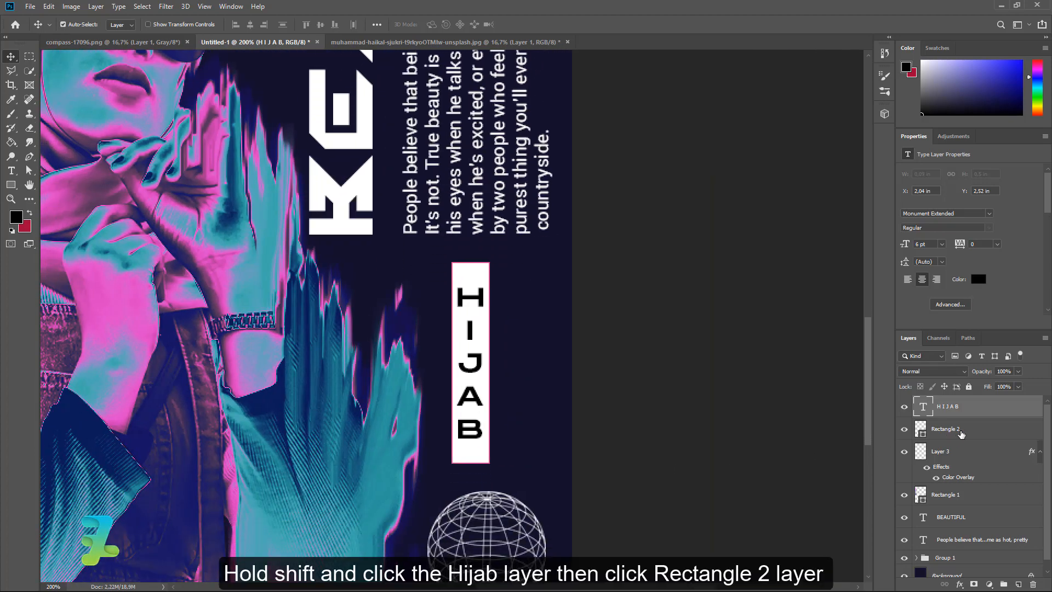
shift+click(960, 430)
key(ctrl+g)
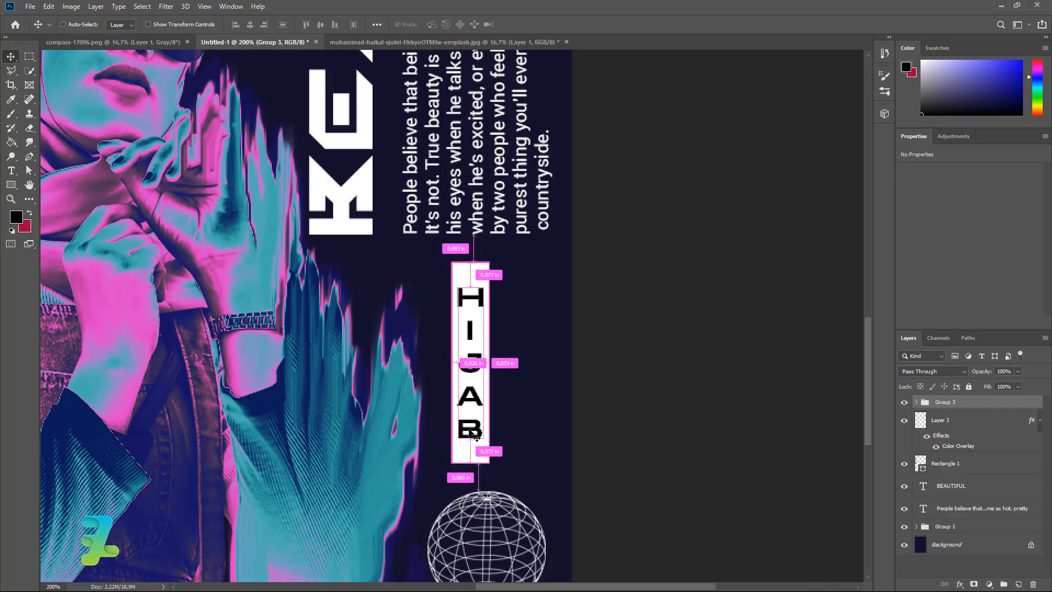
Duplicate the boxed "HIJAB" group and place the two labels side by side above the globe with a narrow gap.
drag(474, 434, 503, 423)
key(ctrl+j)
key(Left)
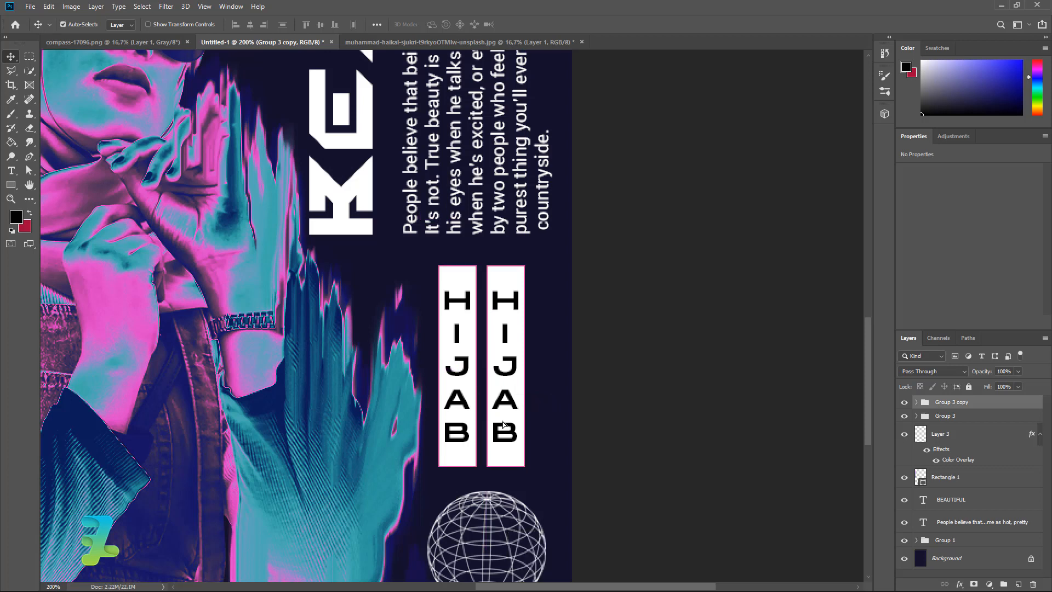
key(Left)
key(Left)
key(Left)
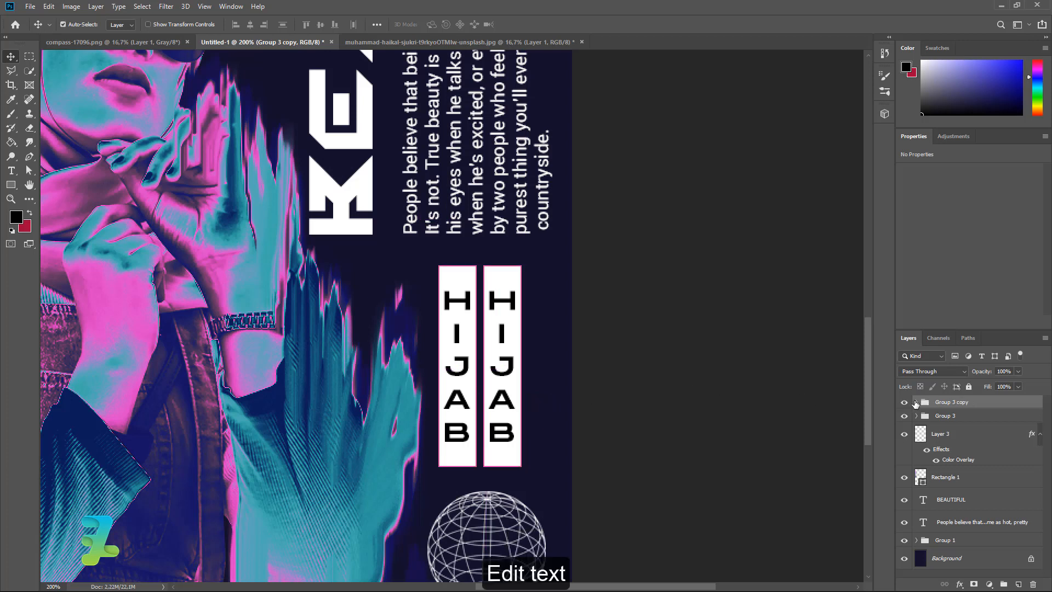
Replace the duplicate label's text with the numbers 22, 06, 27, 12 and 95, one per line.
click(916, 403)
double_click(932, 420)
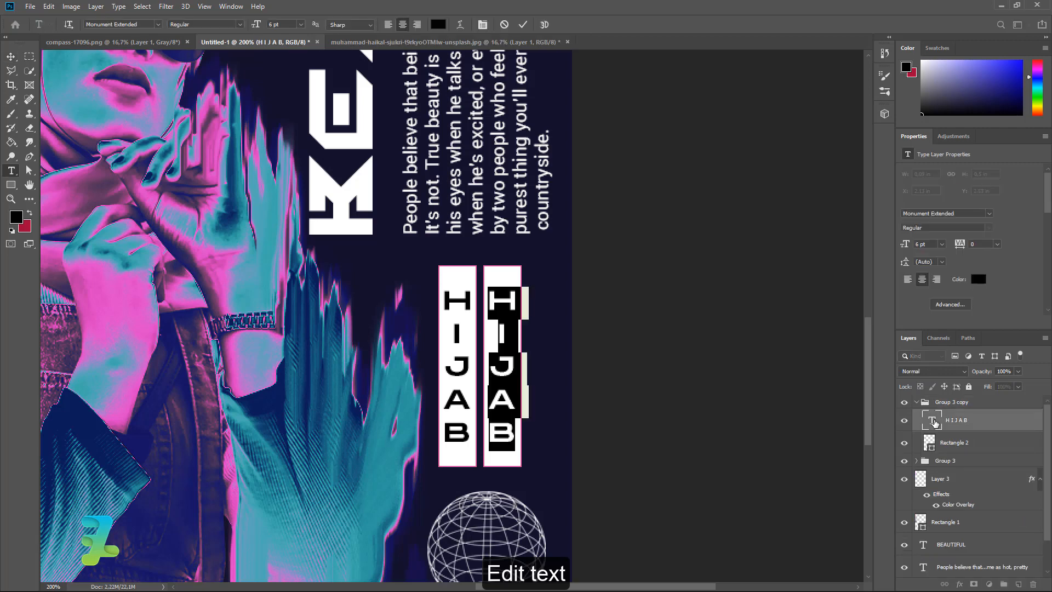
text(22 )
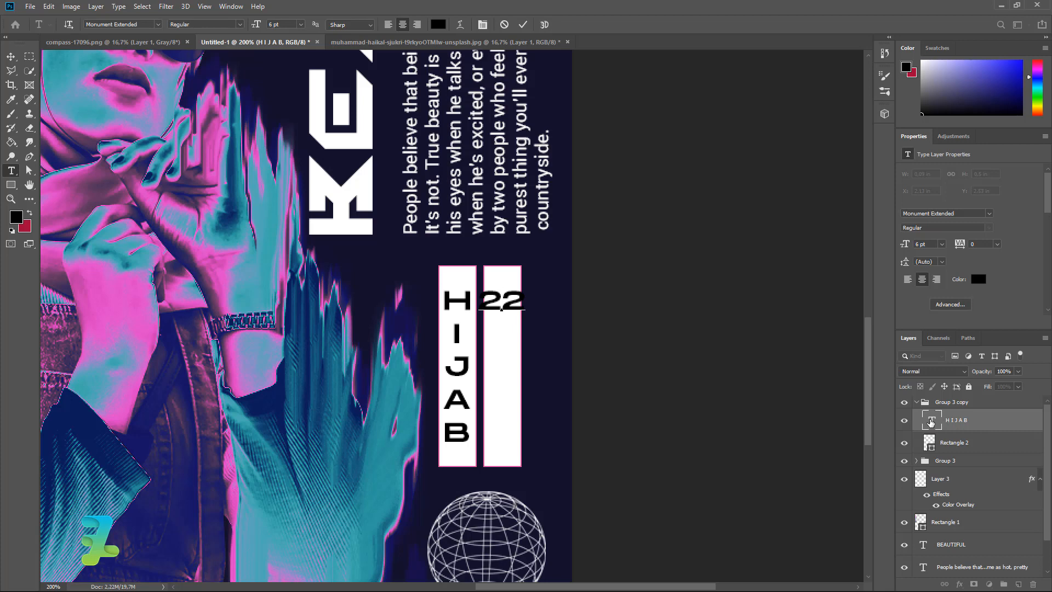
text(06)
key(Return)
text(2)
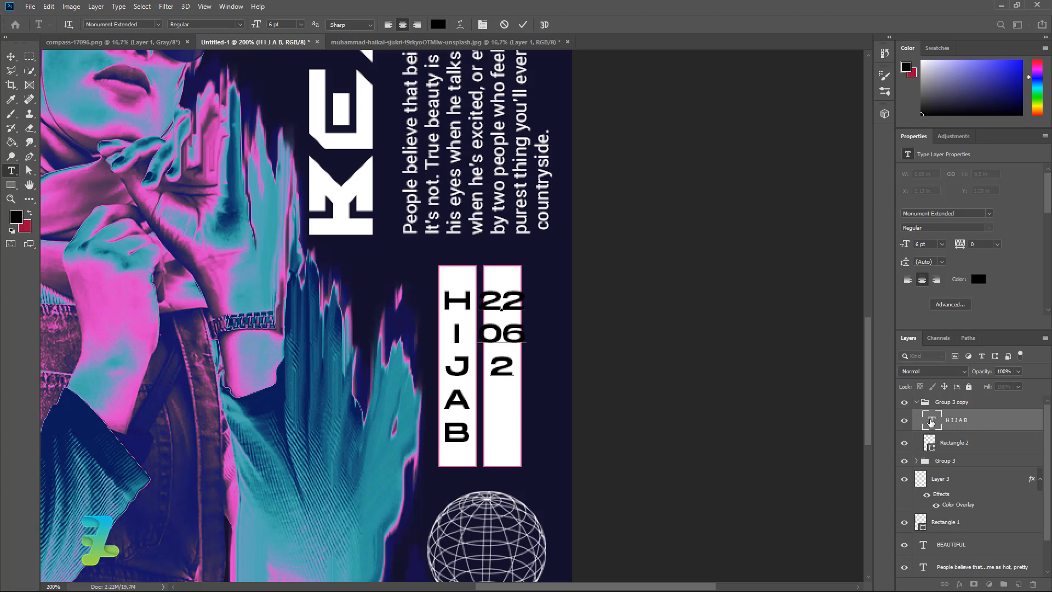
text(7)
key(Return)
text(1)
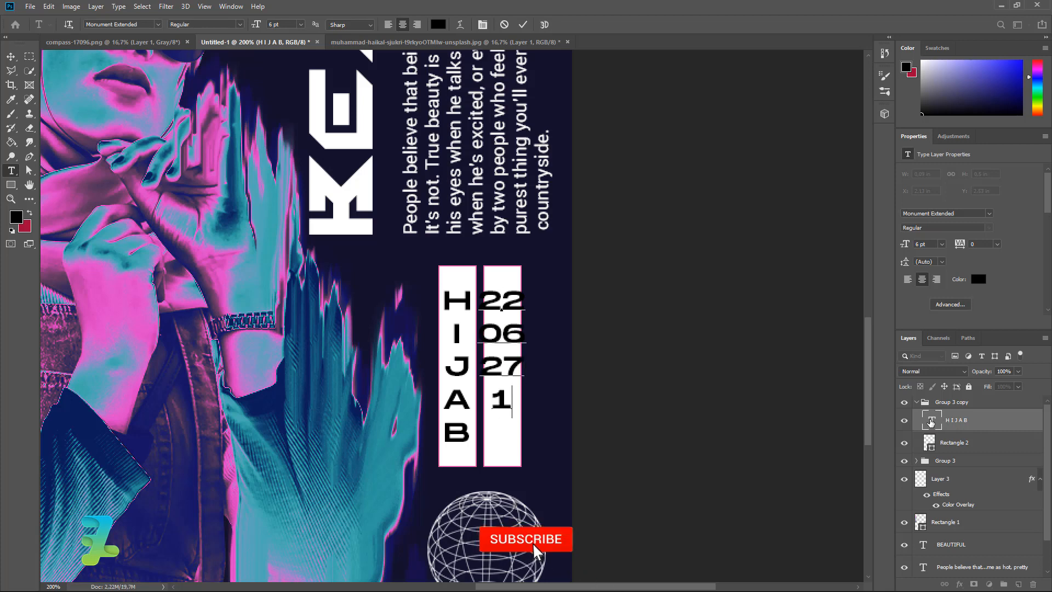
text(2)
key(Return)
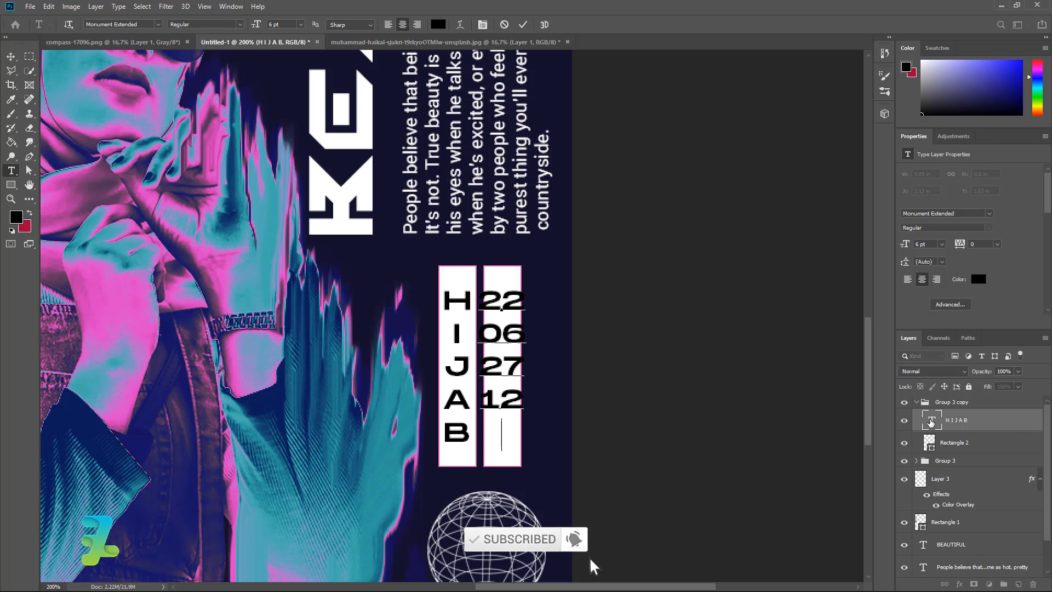
text(95)
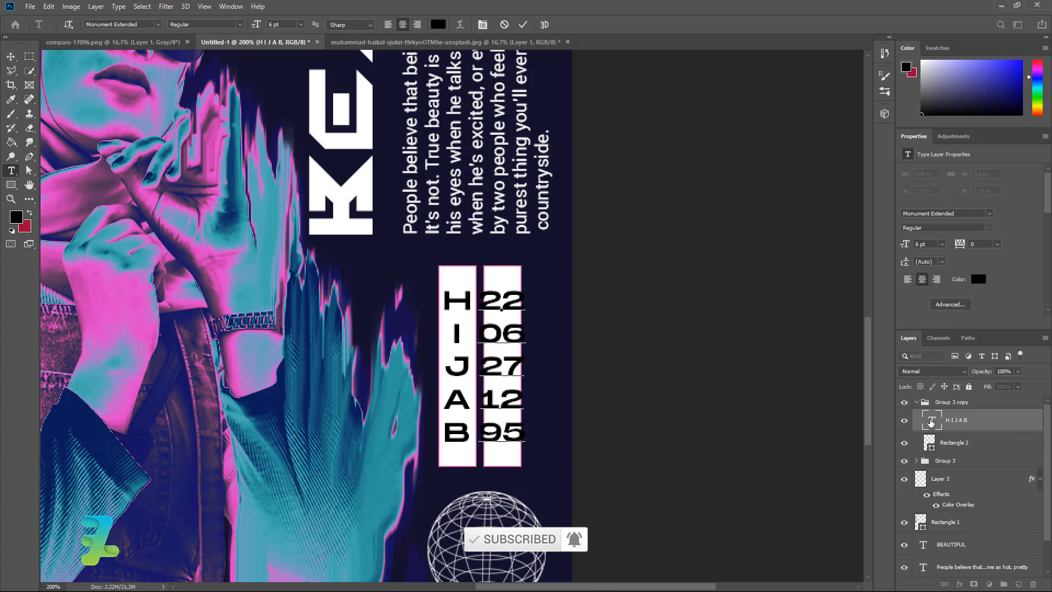
Change the first line of the number text to 94 and commit the text edit.
key(BackSpace)
key(BackSpace)
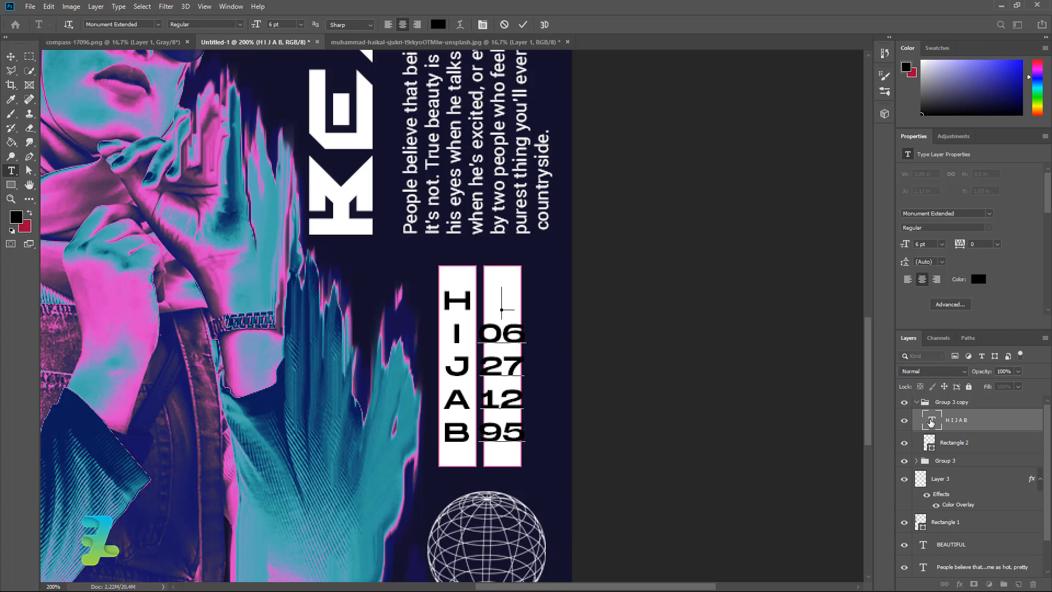
text(94)
key(Down)
key(Down)
key(Down)
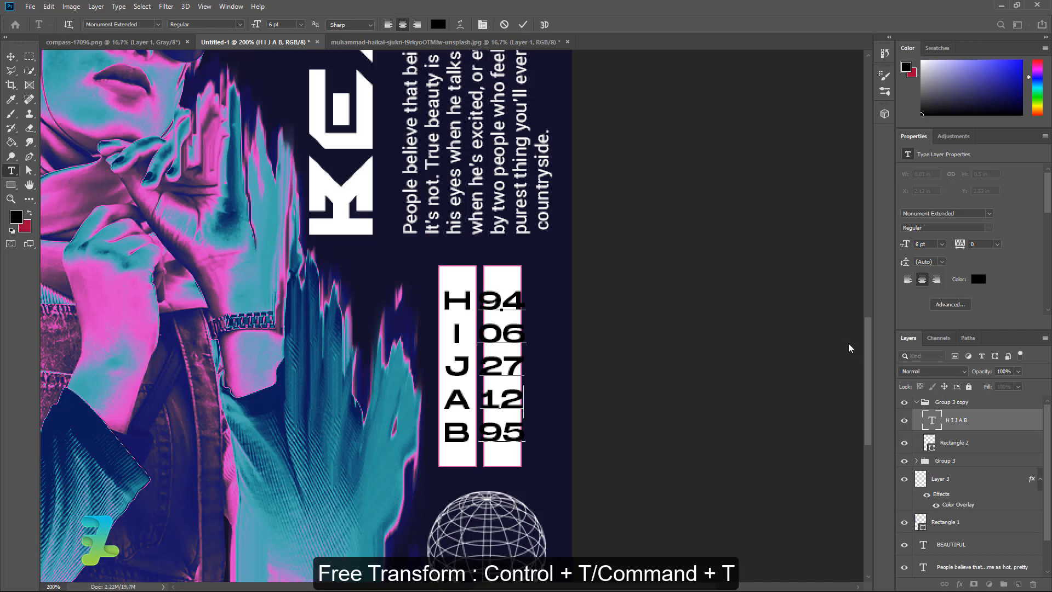
key(ctrl+a)
click(10, 57)
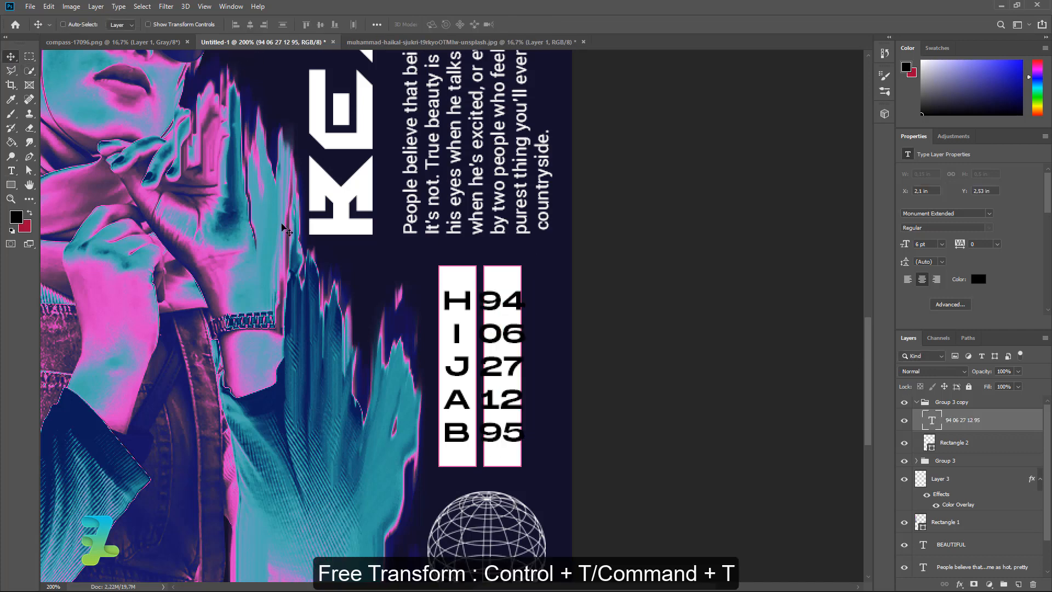
Scale the number text down to 66.35% so it fits within the white rectangle's width.
key(ctrl+t)
drag(526, 449, 518, 422)
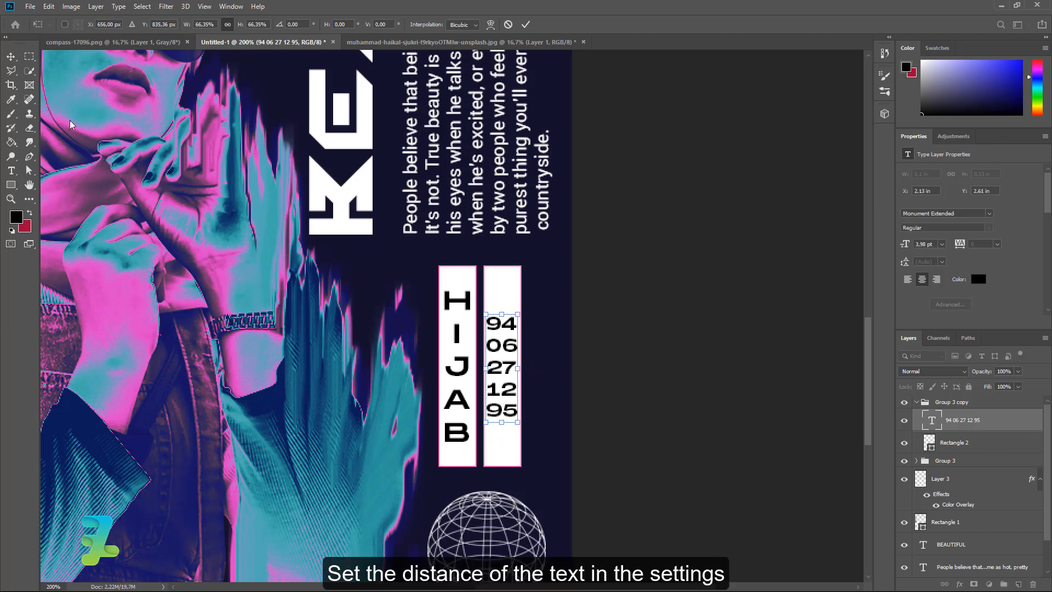
key(Return)
Set the leading of the number text to 8 pt, trying 9 pt first.
double_click(923, 428)
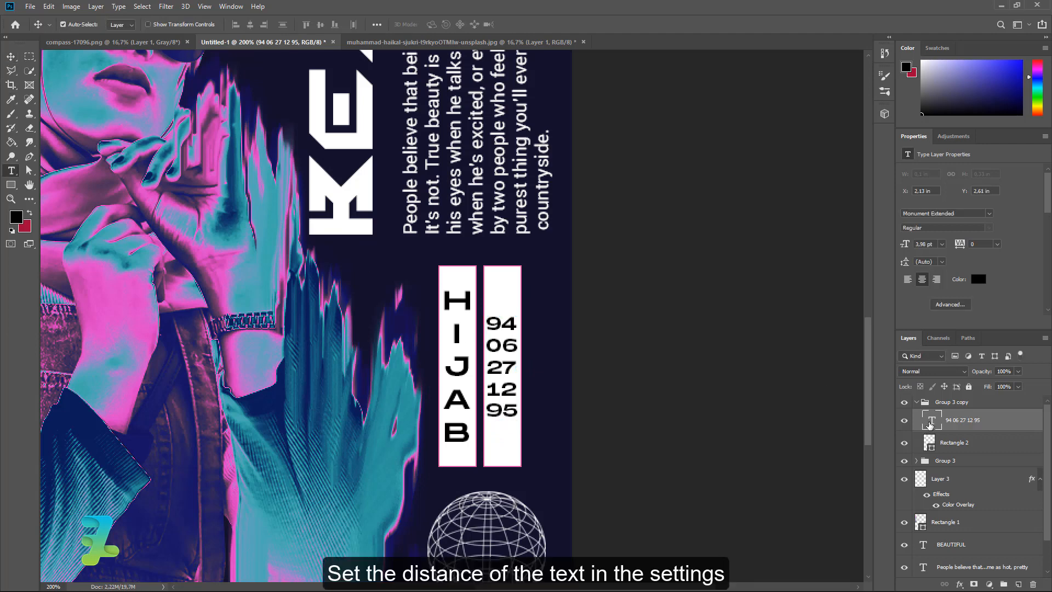
click(484, 26)
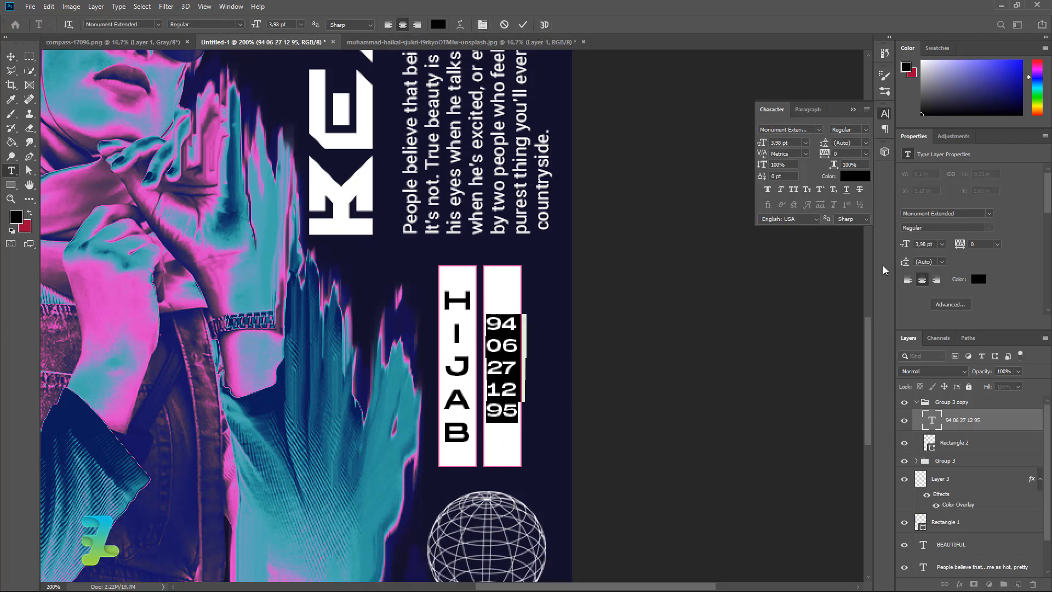
click(864, 144)
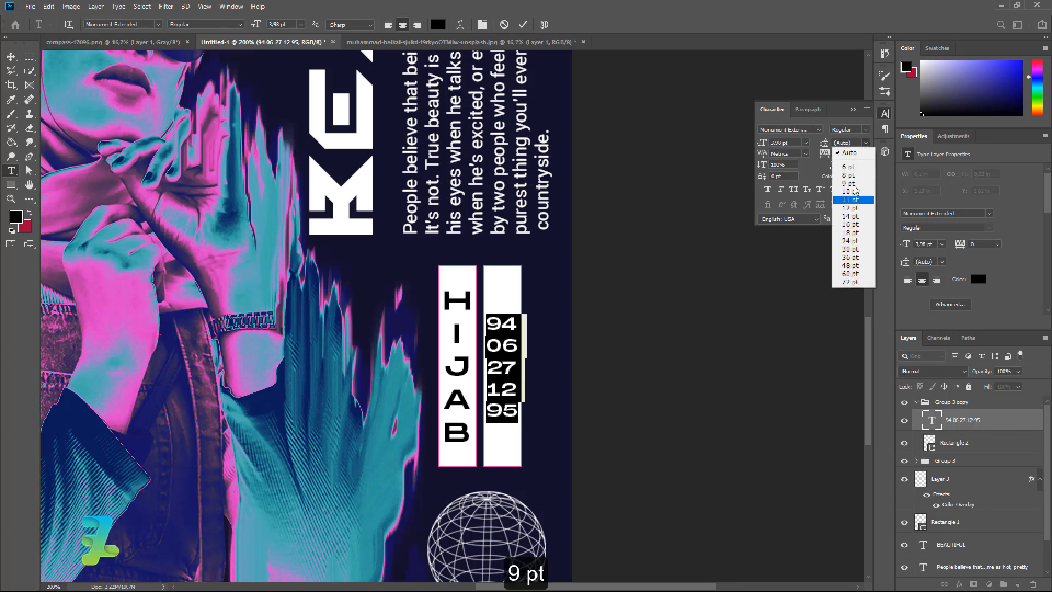
click(849, 186)
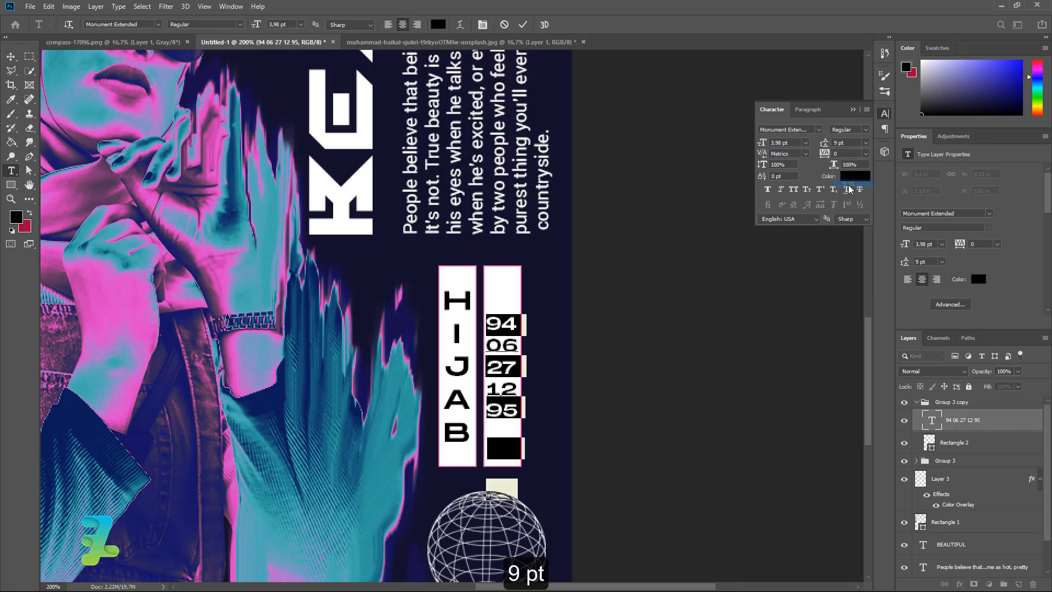
click(866, 143)
click(849, 175)
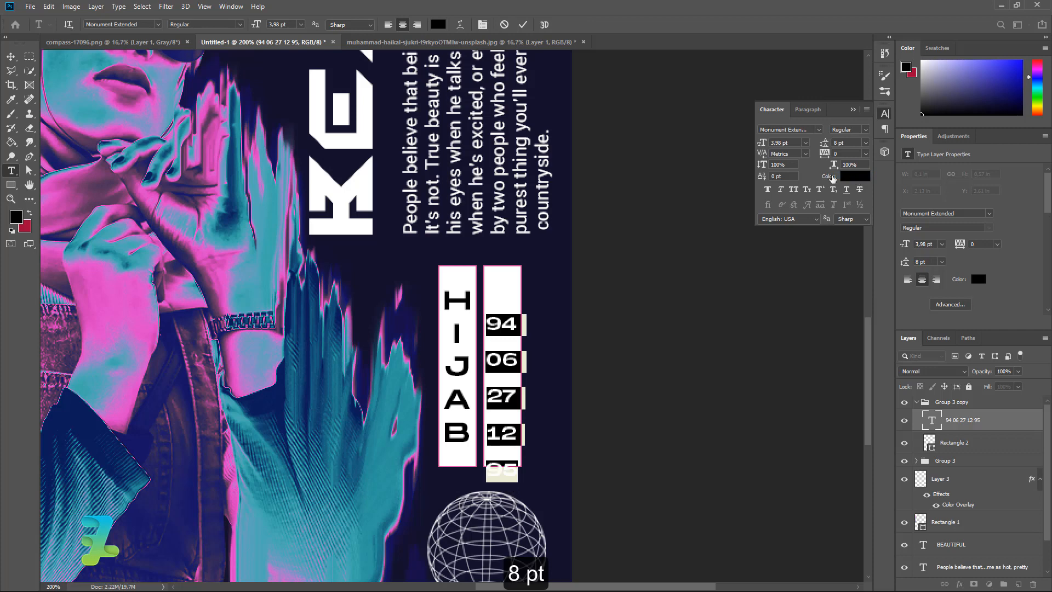
Move the number text up onto its white rectangle, center it horizontally and vertically there using the rectangle's selection, and deselect.
click(11, 57)
drag(500, 331, 500, 299)
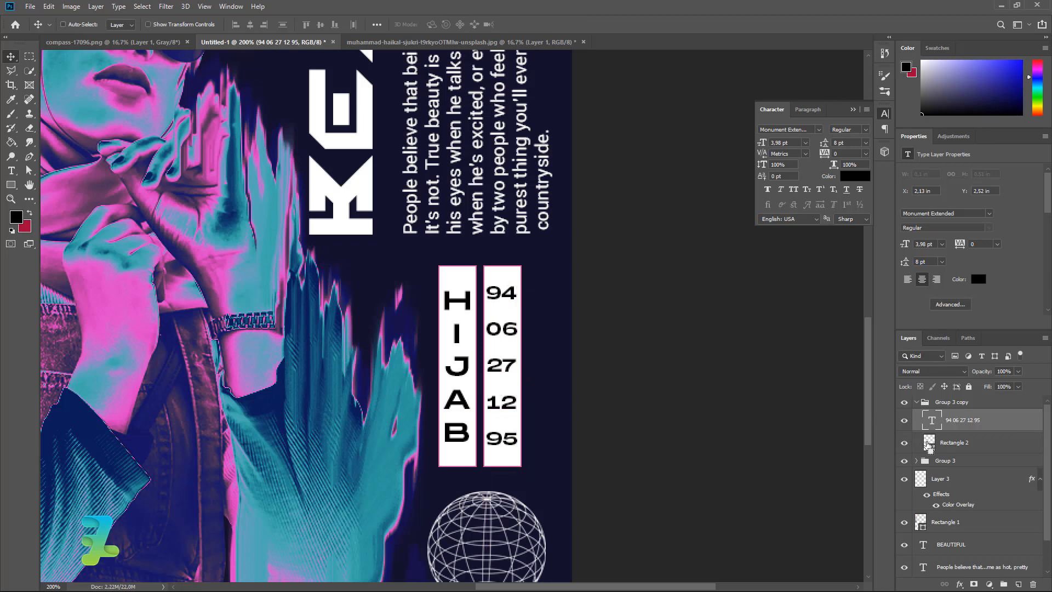
ctrl+click(929, 442)
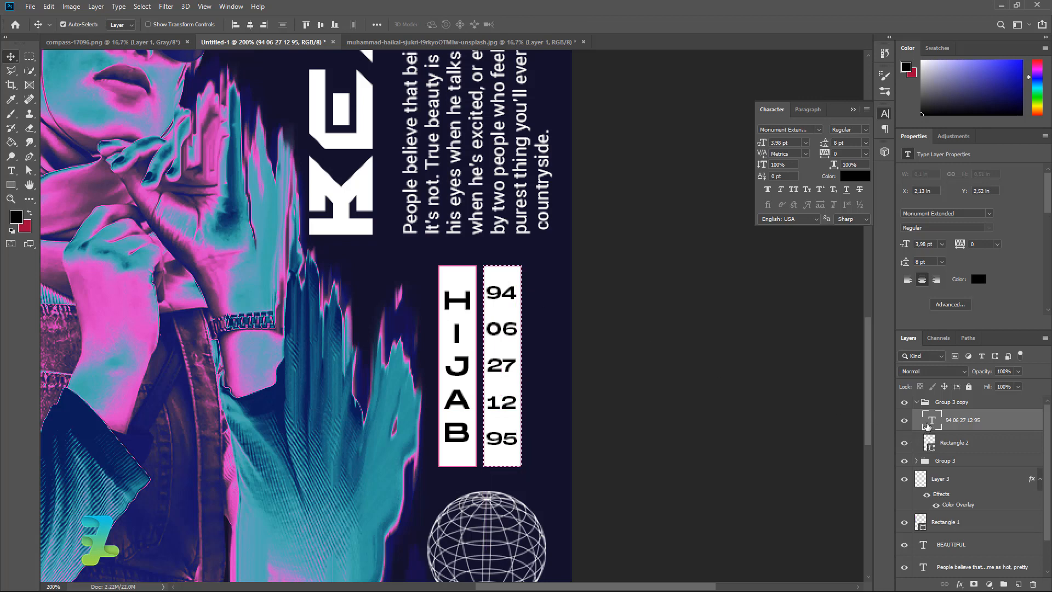
click(250, 25)
click(320, 25)
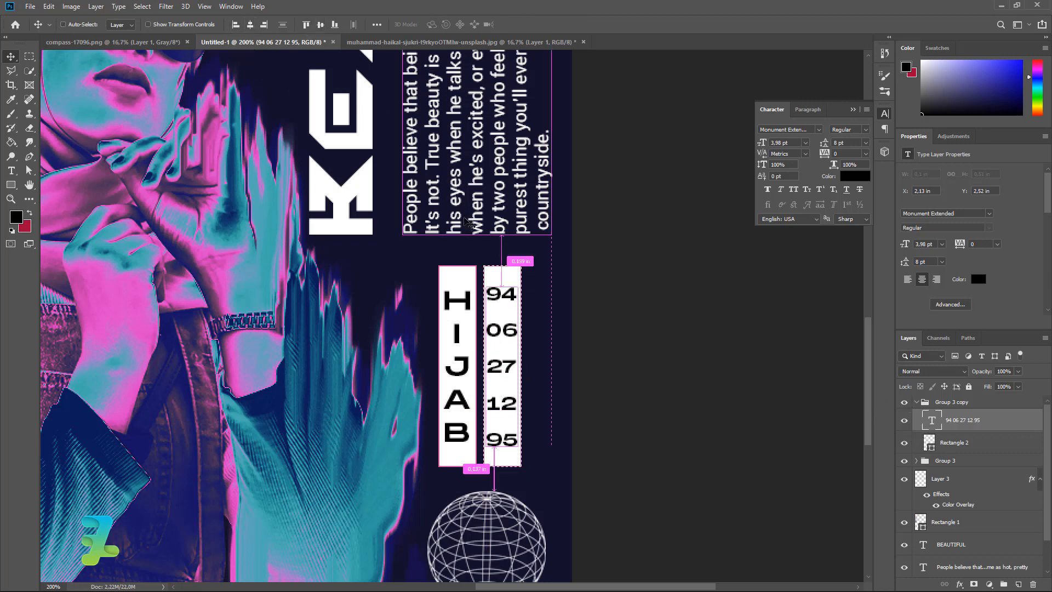
key(ctrl+d)
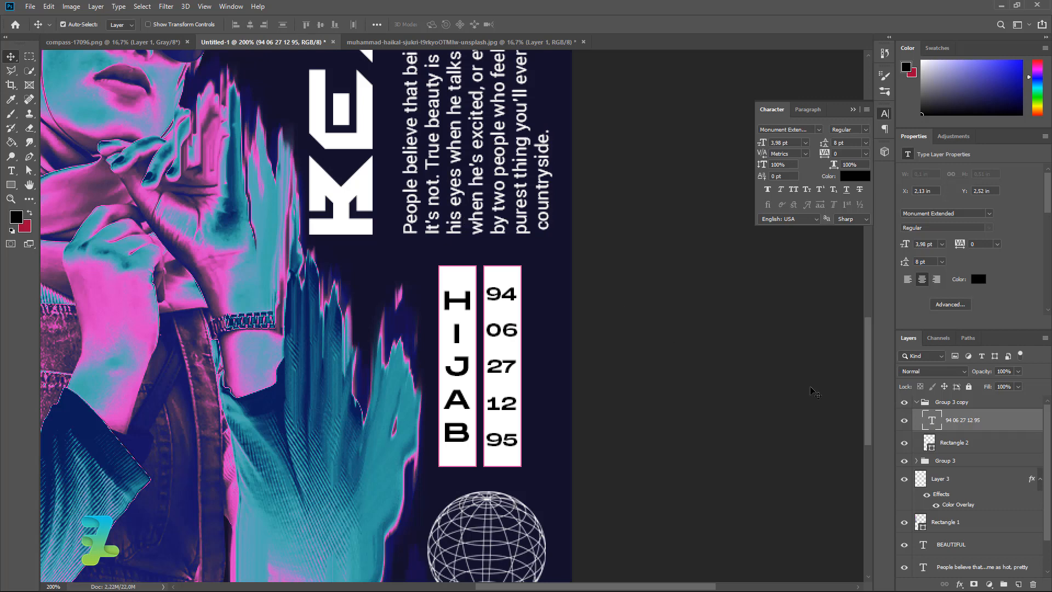
Group the "HIJAB" label group and the number label group together.
click(915, 402)
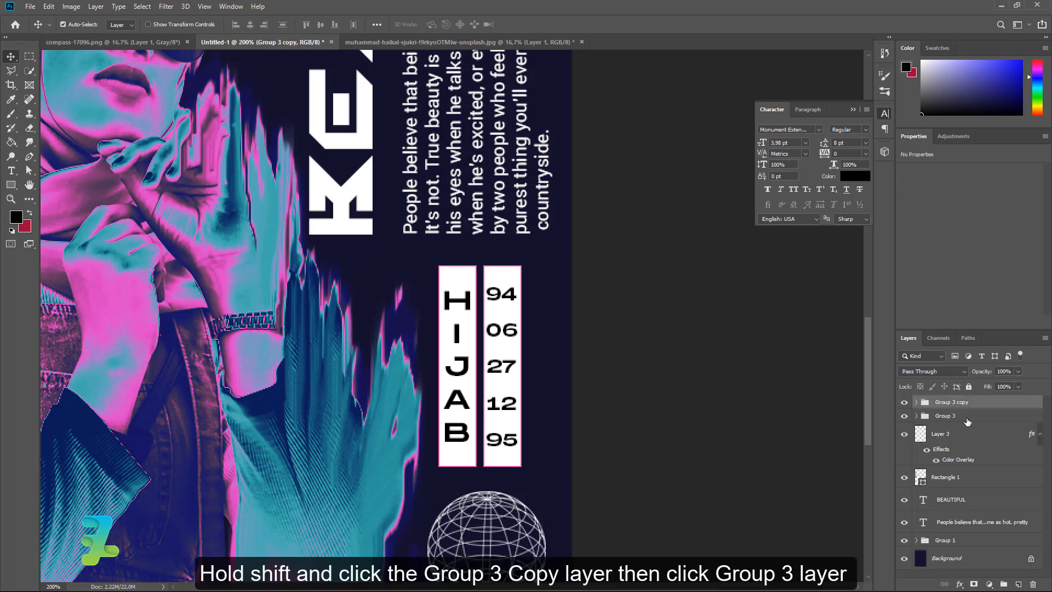
shift+click(967, 421)
key(ctrl+g)
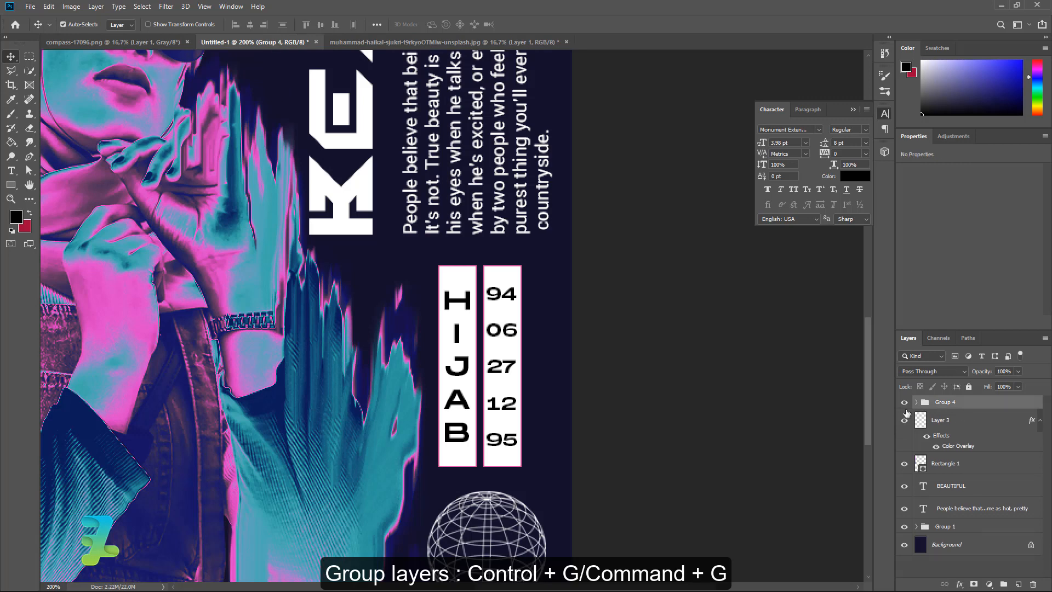
Marquee-select the area below the paragraph from beside the labels to the canvas's lower corner and center the combined label group horizontally in it.
scroll(307, 306, down, 3)
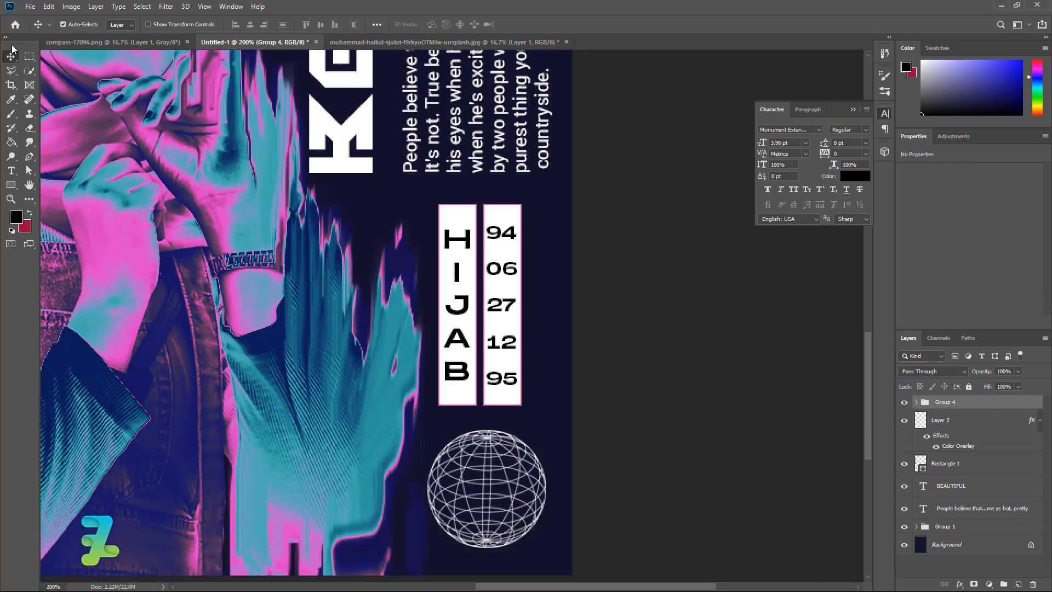
click(29, 56)
scroll(376, 247, down, 2)
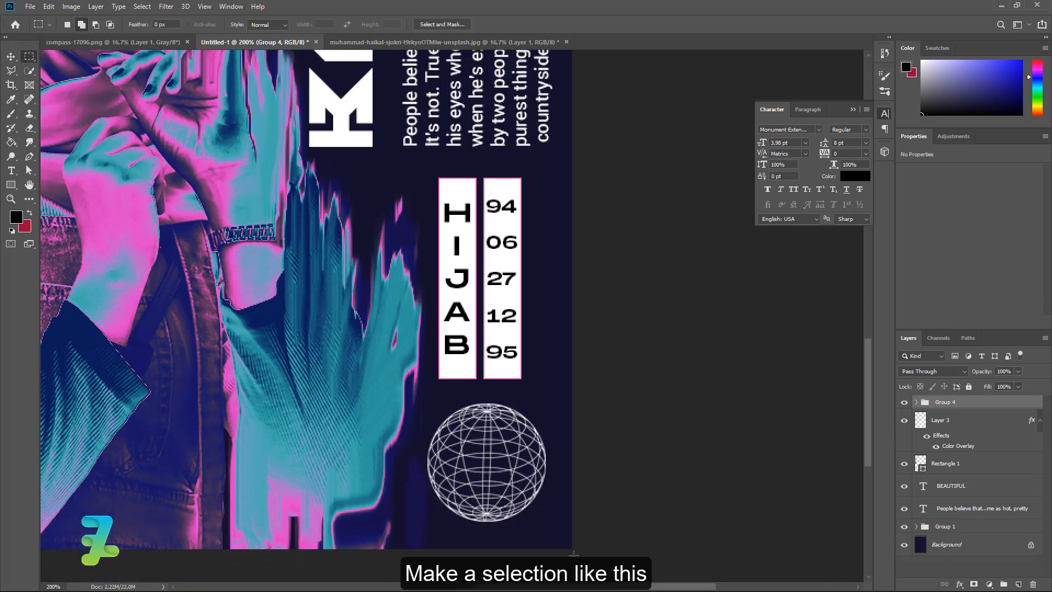
drag(573, 549, 421, 152)
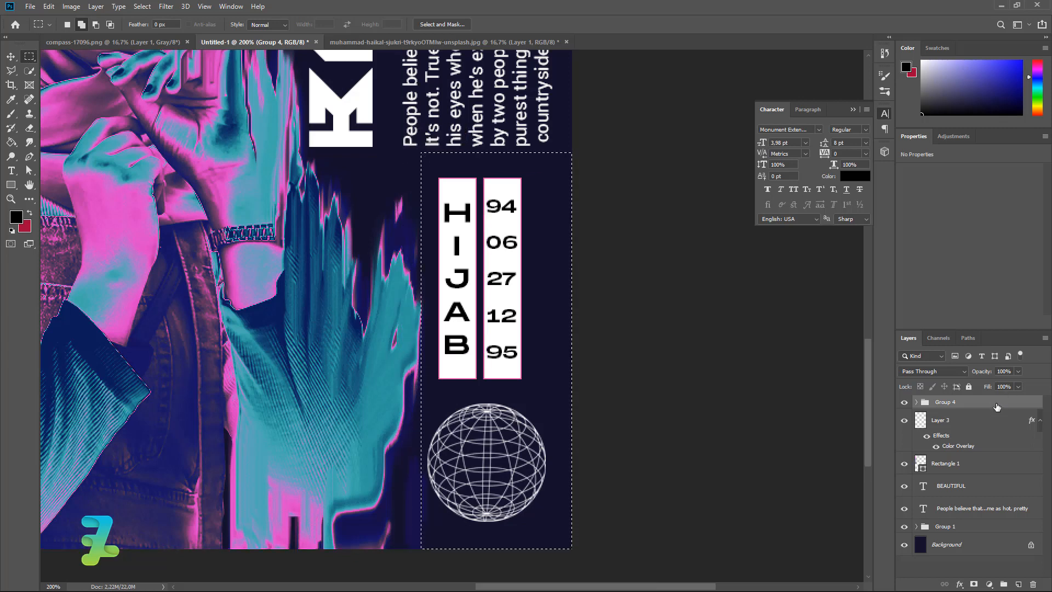
key(v)
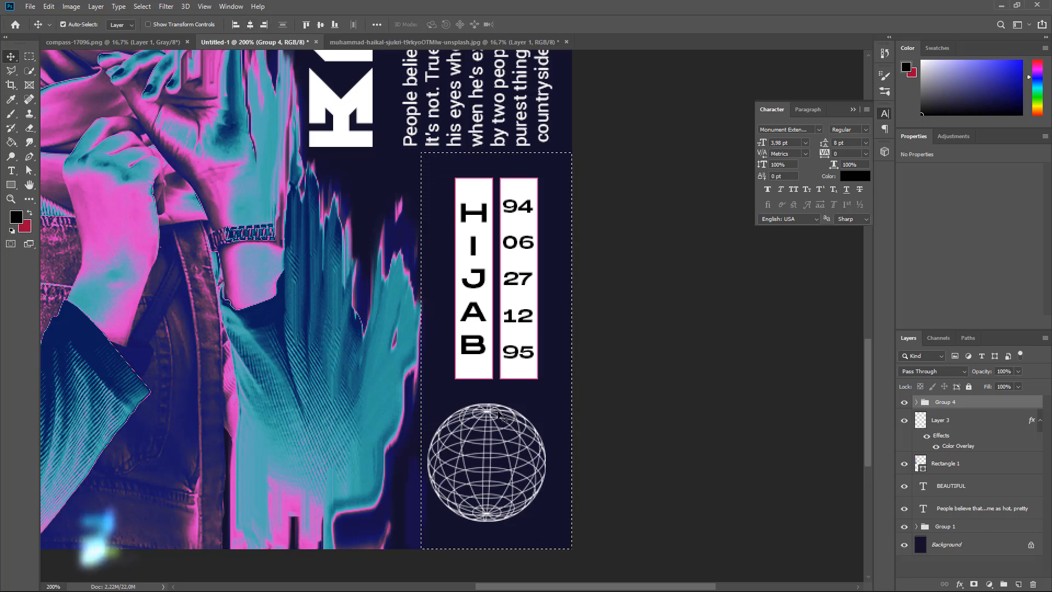
click(488, 418)
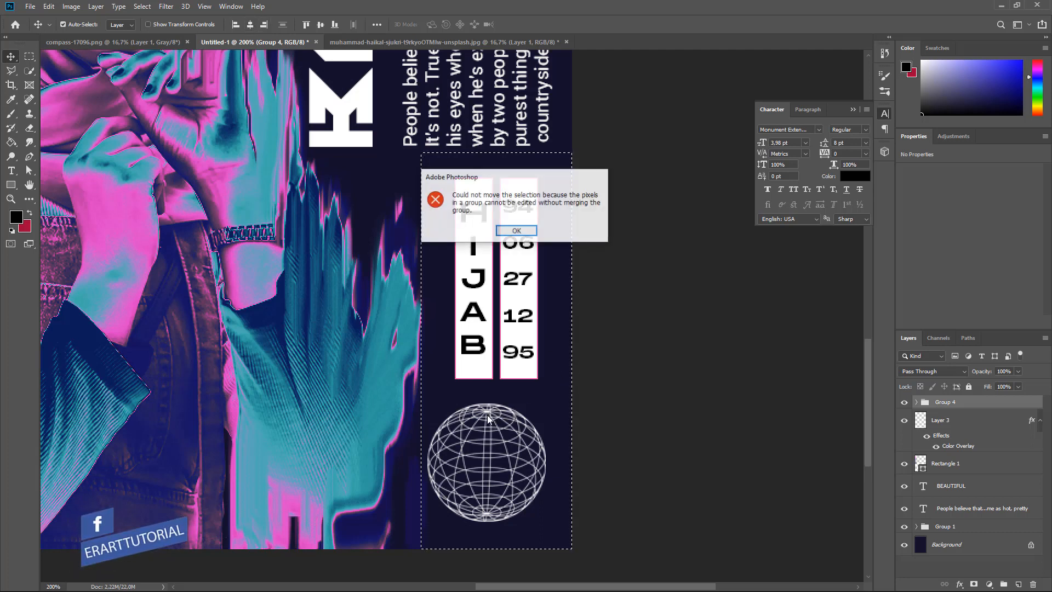
Select the globe layer instead of the label group, center the globe horizontally in the marquee selection, and deselect.
click(517, 231)
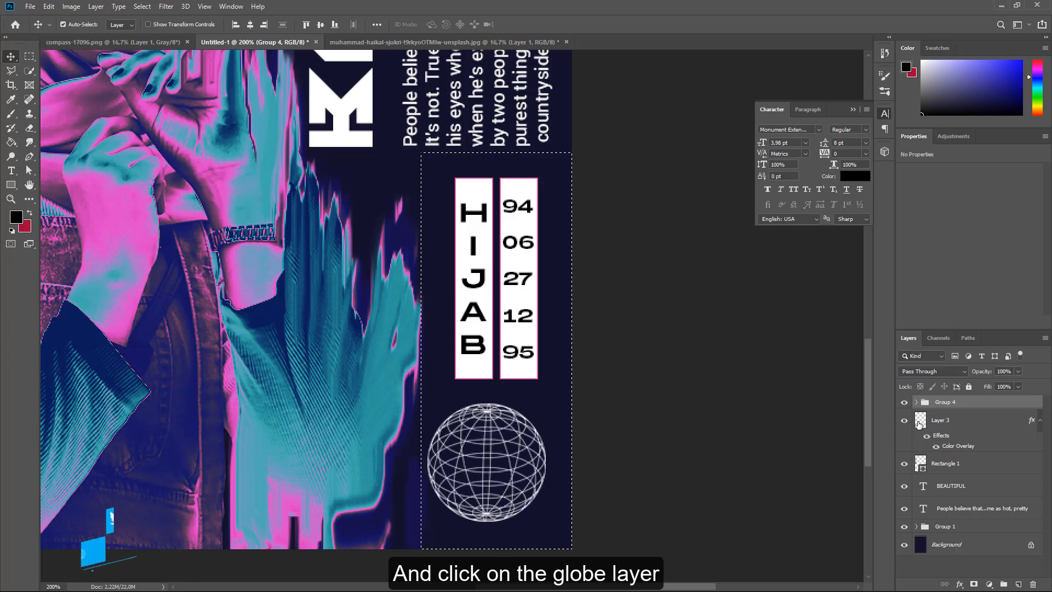
double_click(920, 421)
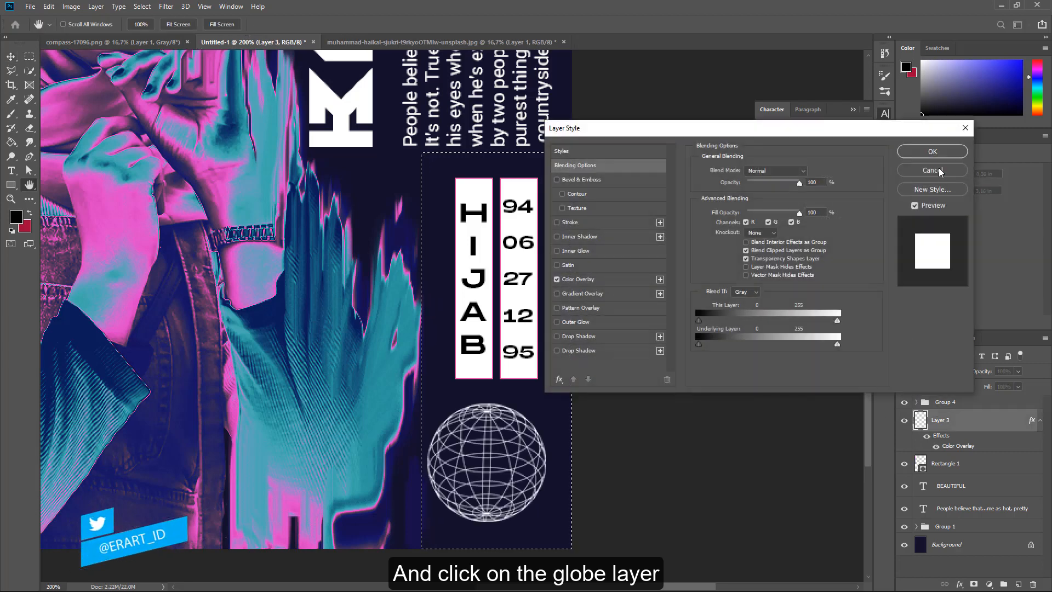
click(940, 171)
key(v)
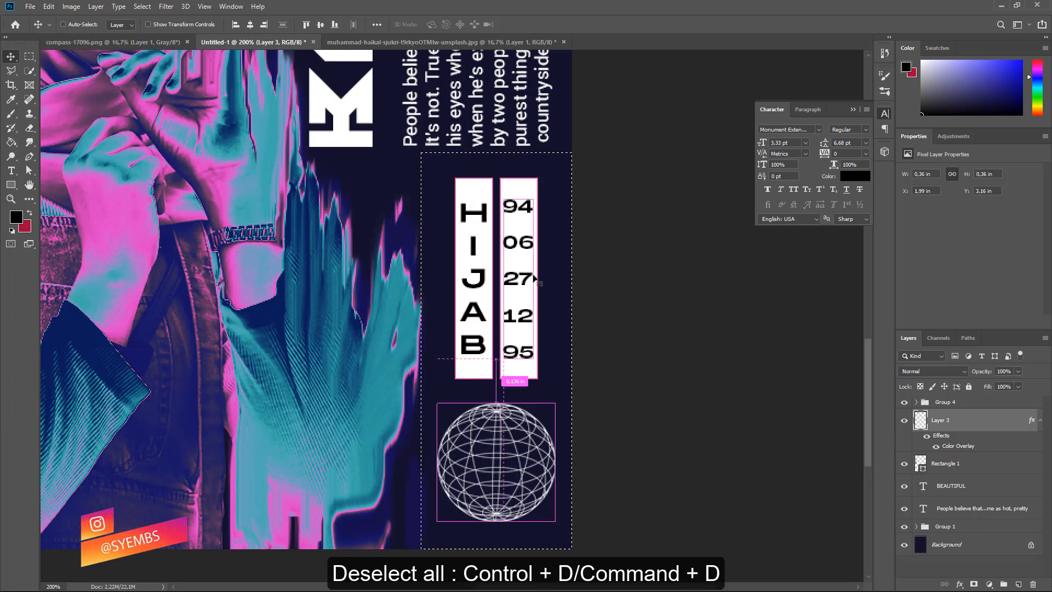
key(ctrl+d)
Draw a rectangle of about 462 × 794 px directly above the Background layer, behind the portrait and extending past the canvas's lower edge.
key(ctrl+minus)
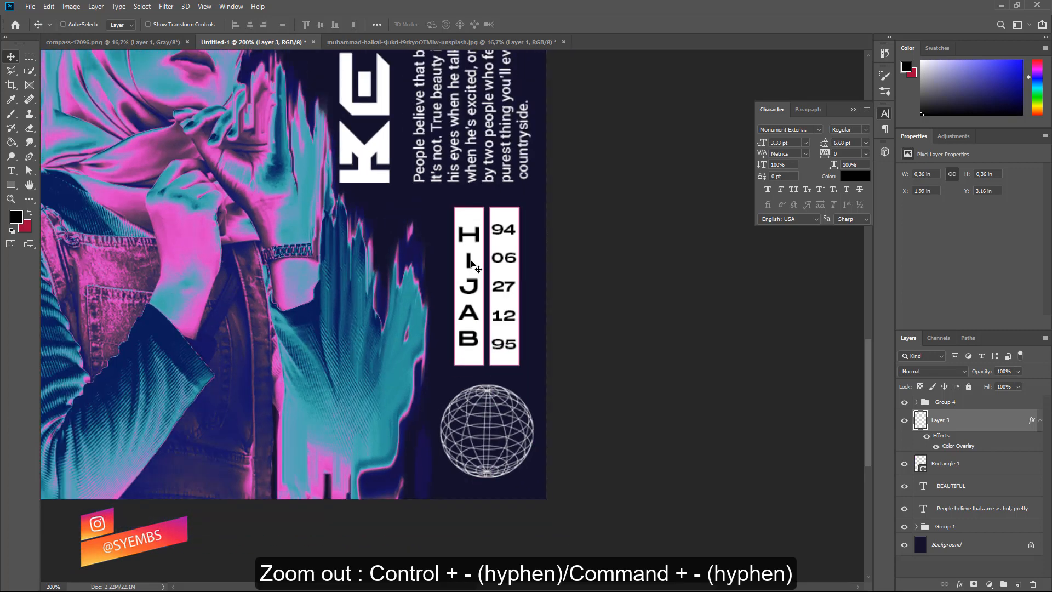
key(ctrl+minus)
key(ctrl+plus)
key(ctrl+minus)
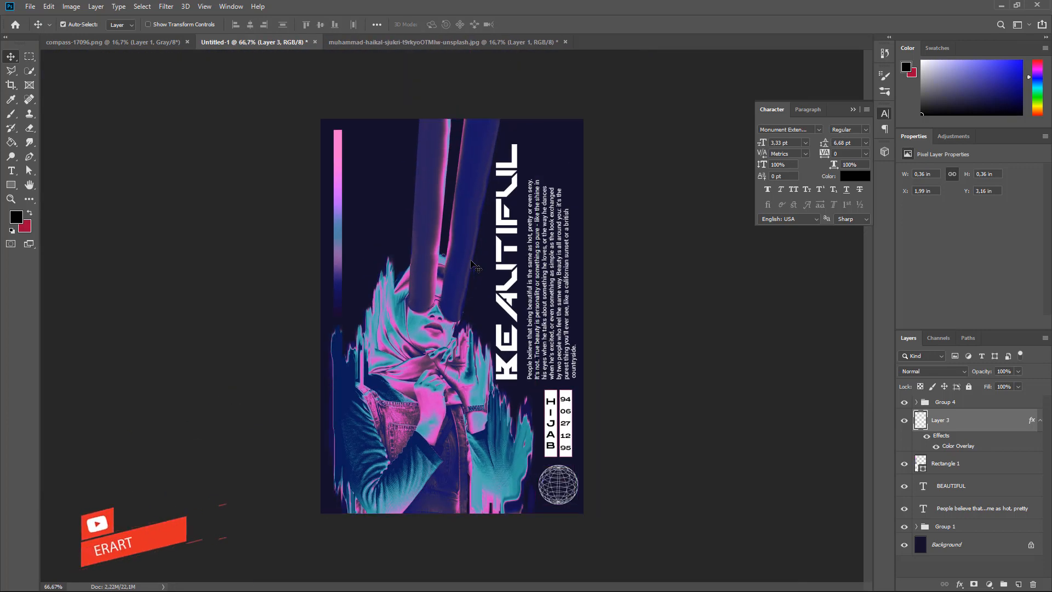
click(969, 545)
key(u)
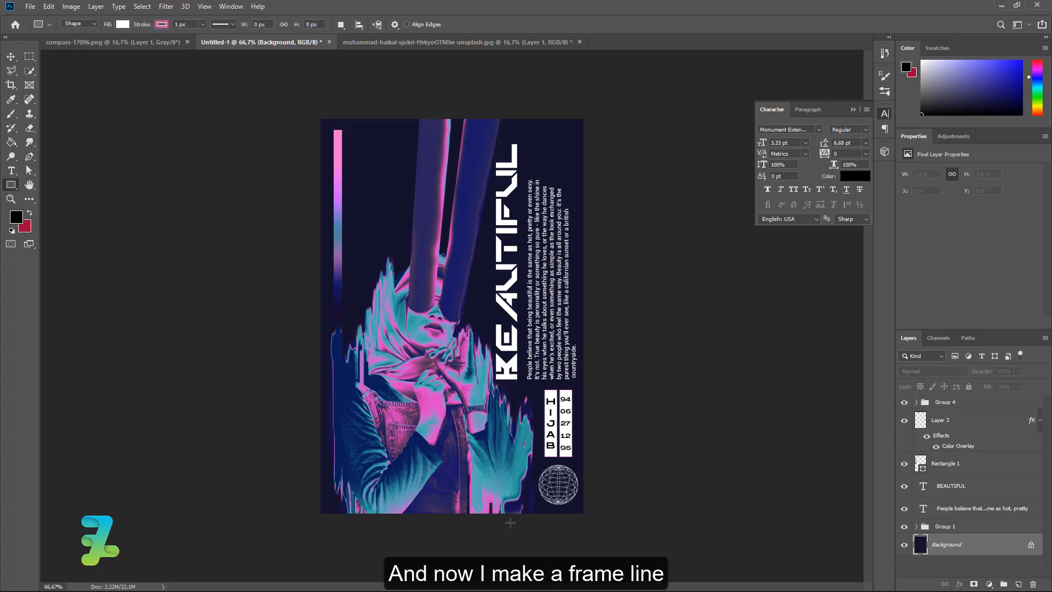
drag(511, 523, 342, 234)
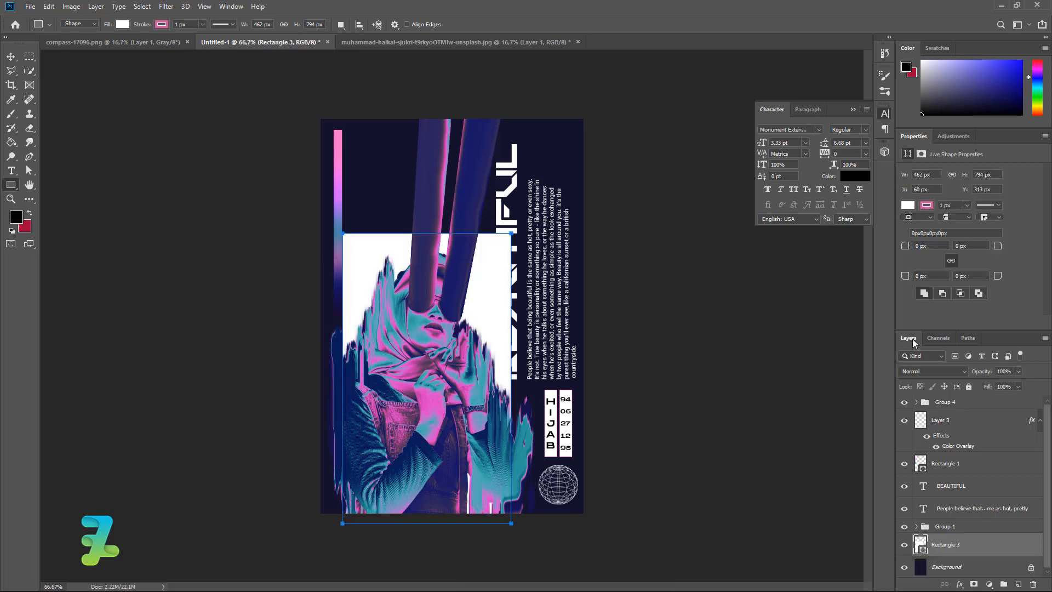
Remove the large rectangle's fill and make its stroke white.
click(907, 206)
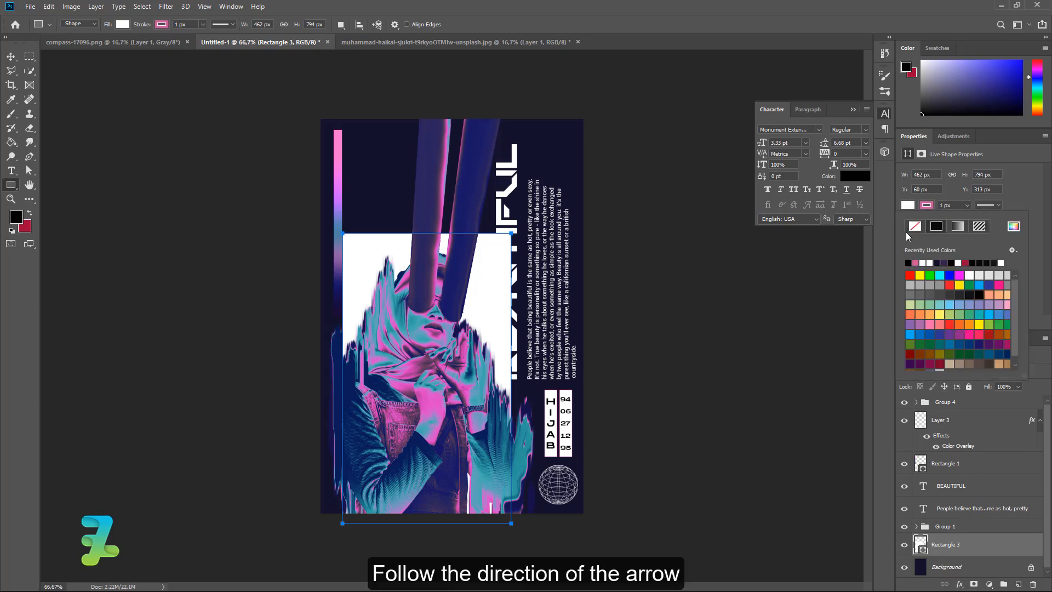
click(916, 224)
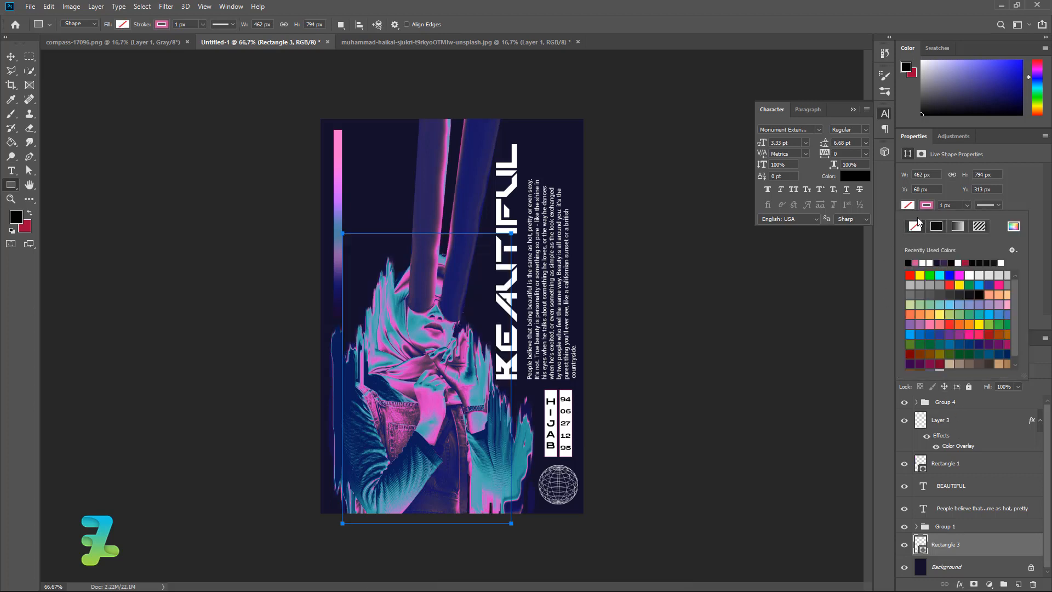
click(922, 263)
Adjust the large frame's stroke thickness to 4.68 px.
click(967, 205)
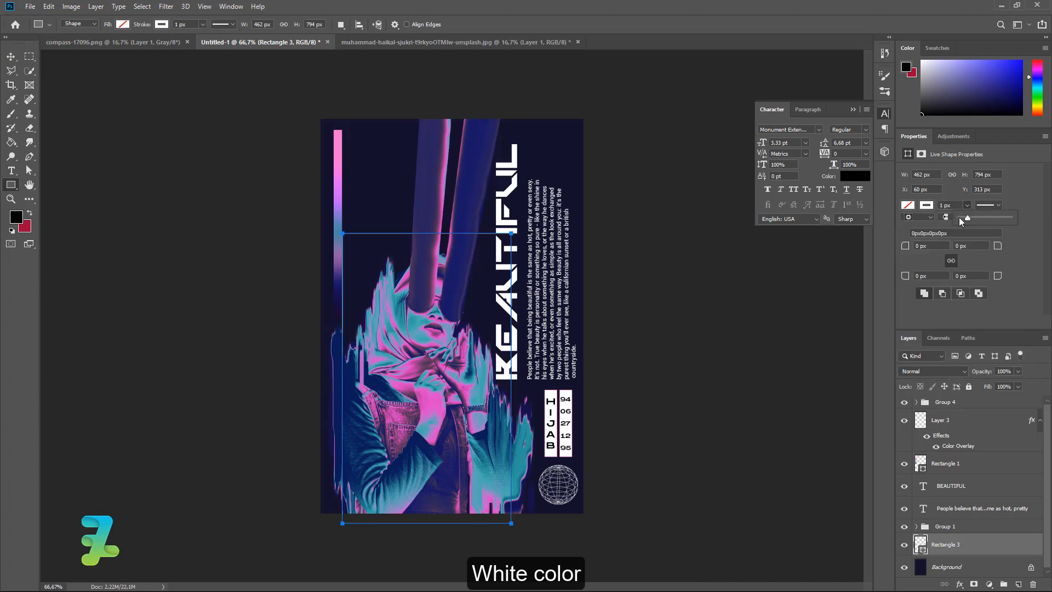
drag(975, 219, 971, 219)
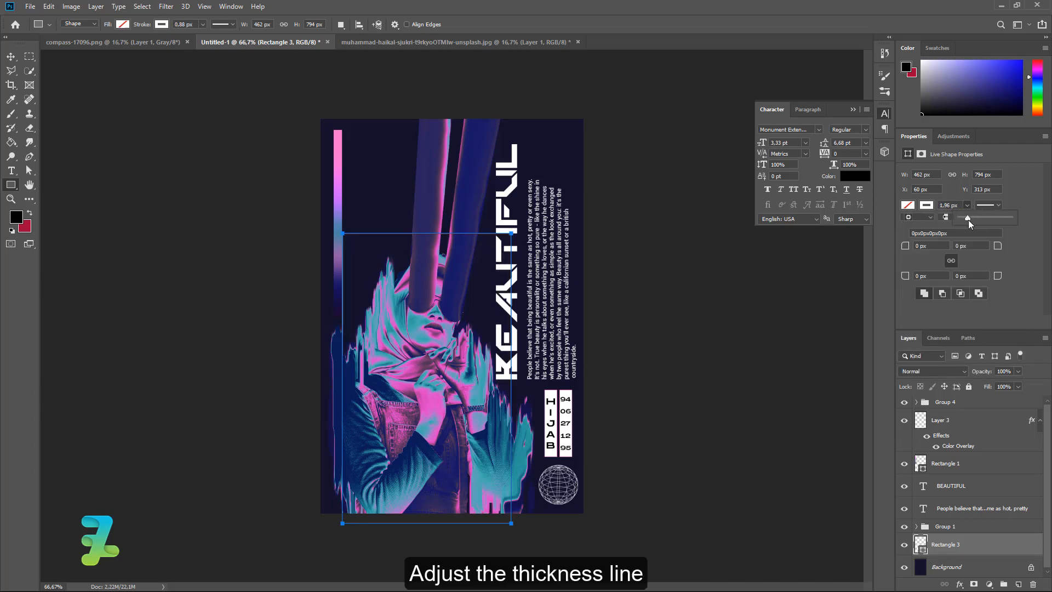
drag(968, 219, 969, 219)
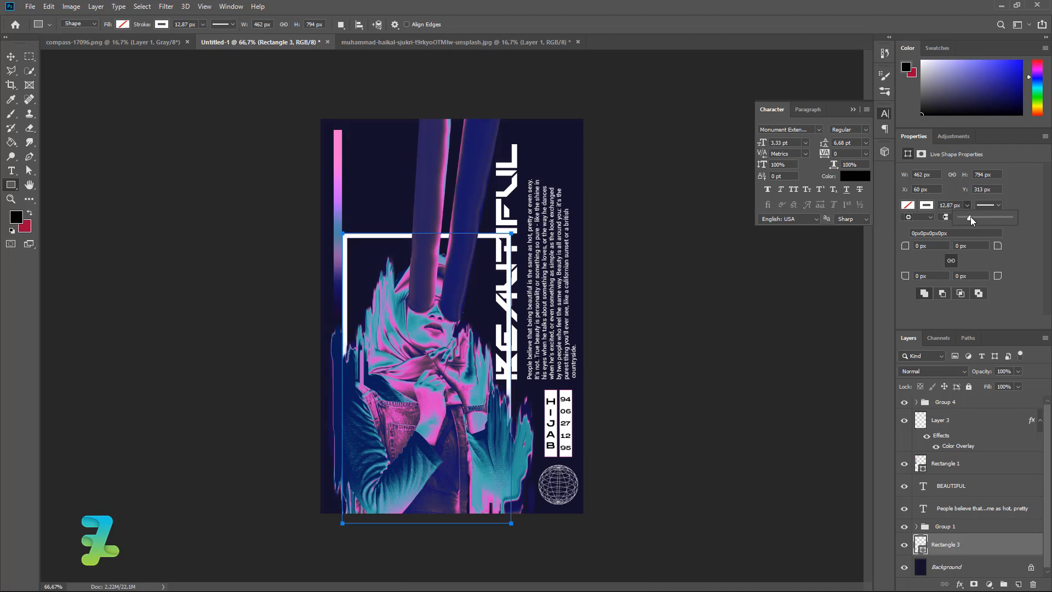
drag(966, 216, 971, 216)
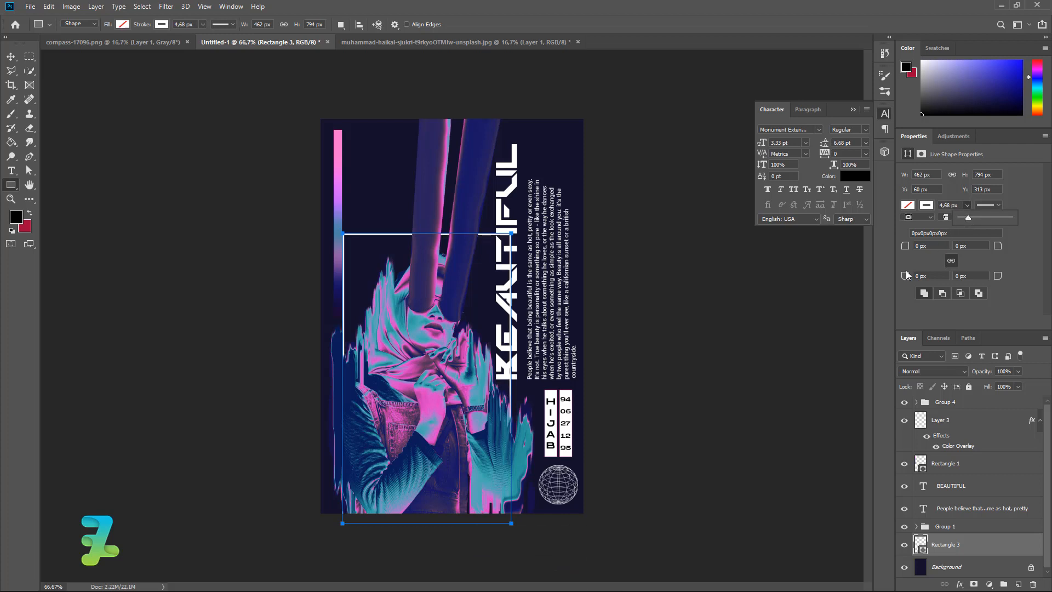
Mask the large frame and paint black over its part crossing the "BEAUTIFUL" title, limited by a rectangular selection, and deselect.
click(29, 57)
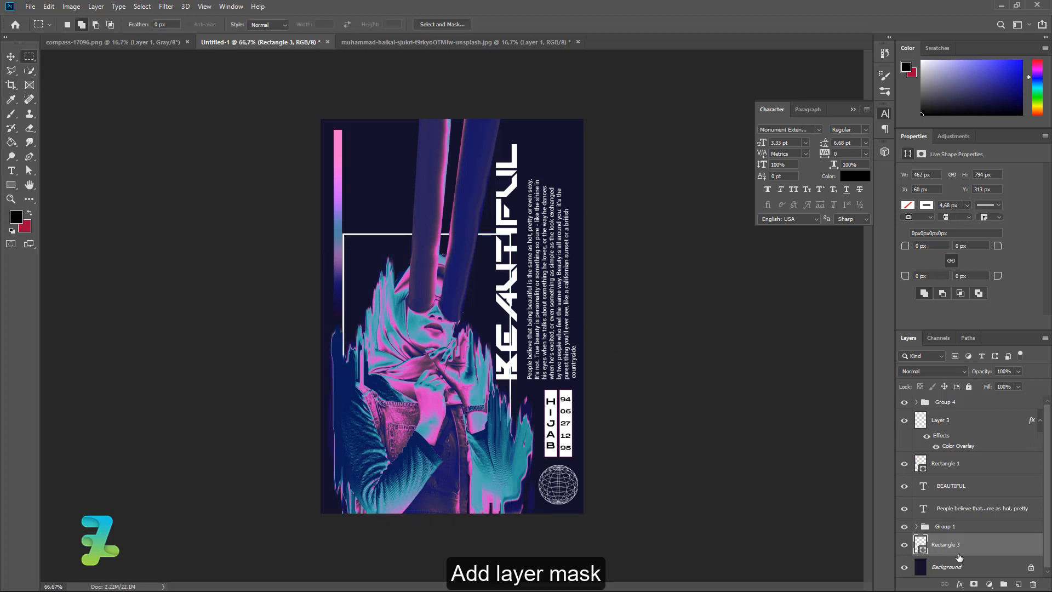
click(973, 584)
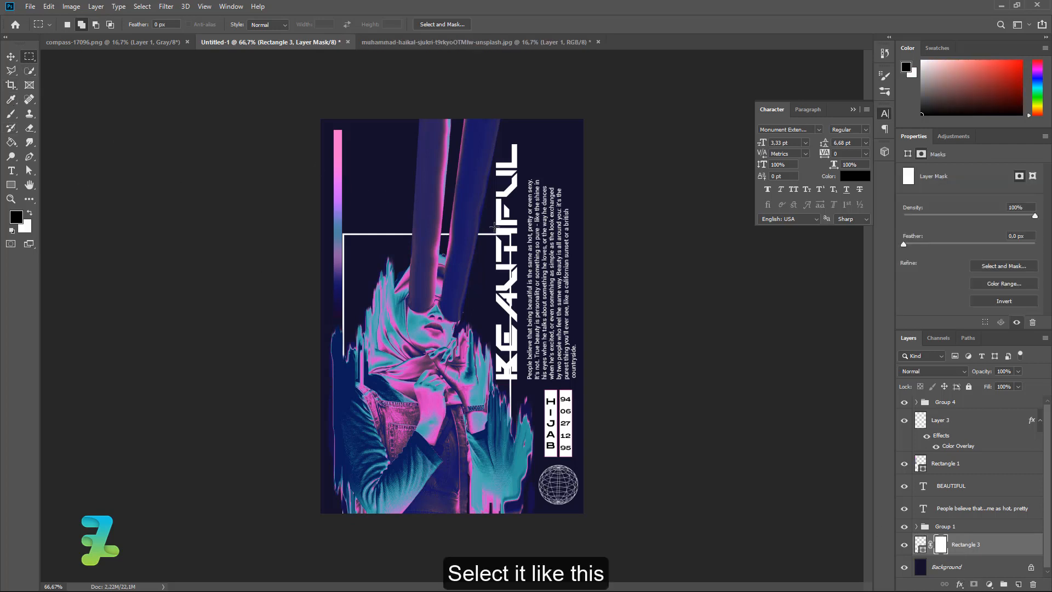
drag(495, 227, 542, 379)
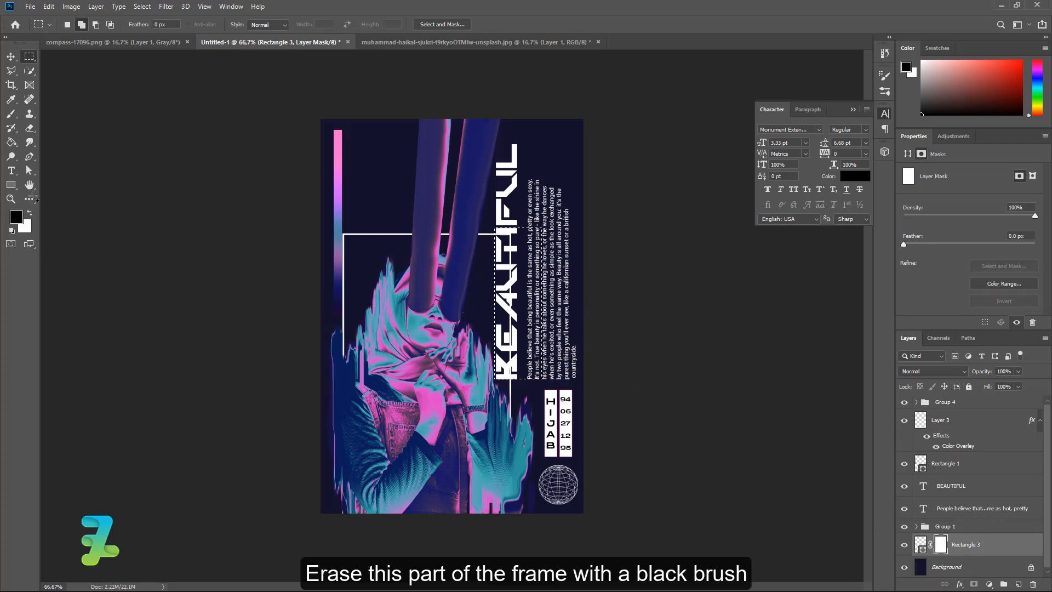
click(13, 113)
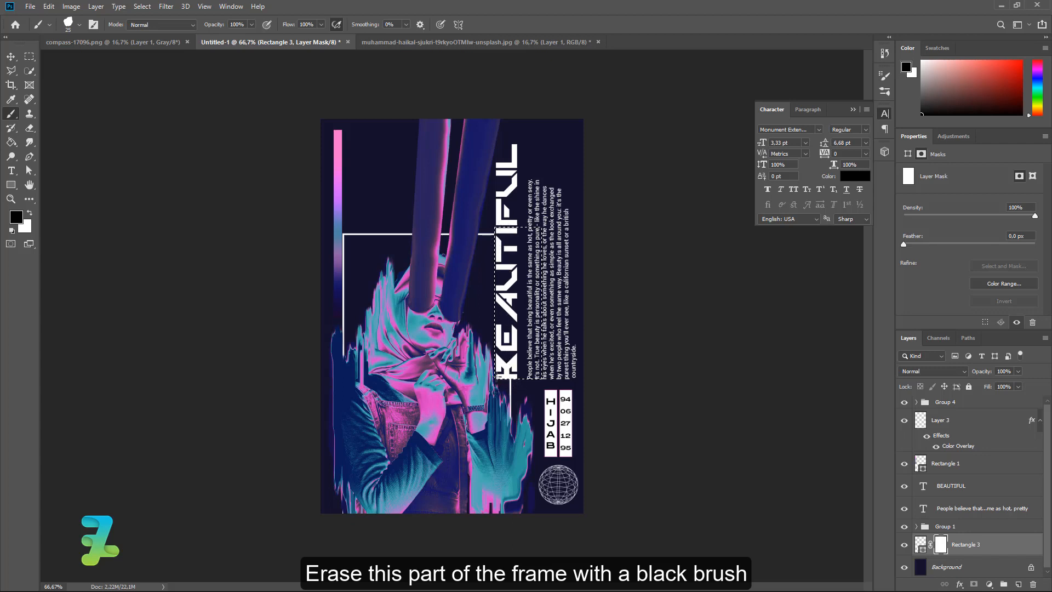
drag(511, 363, 522, 387)
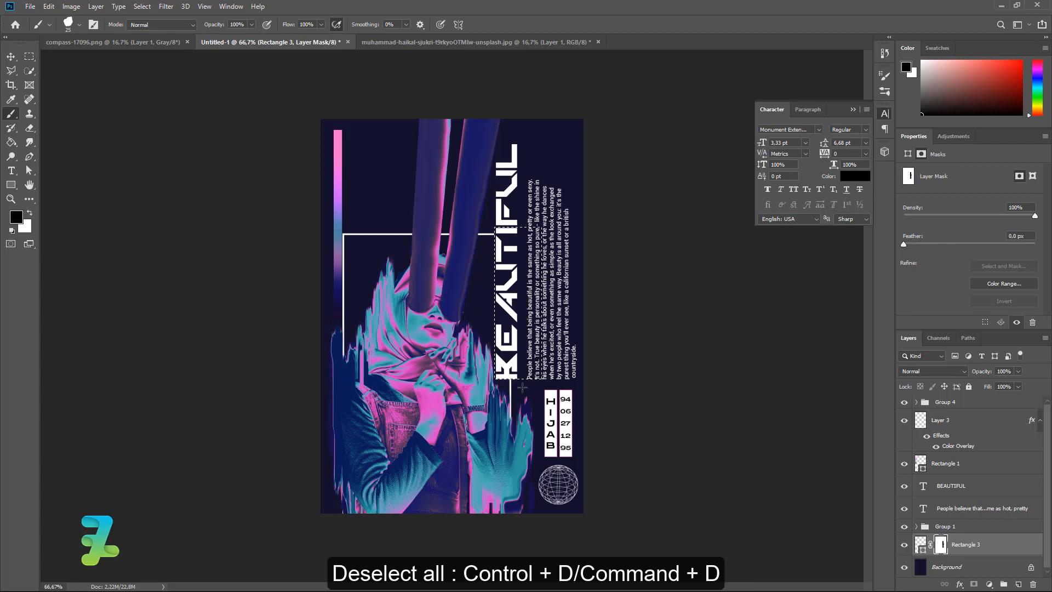
key(ctrl+d)
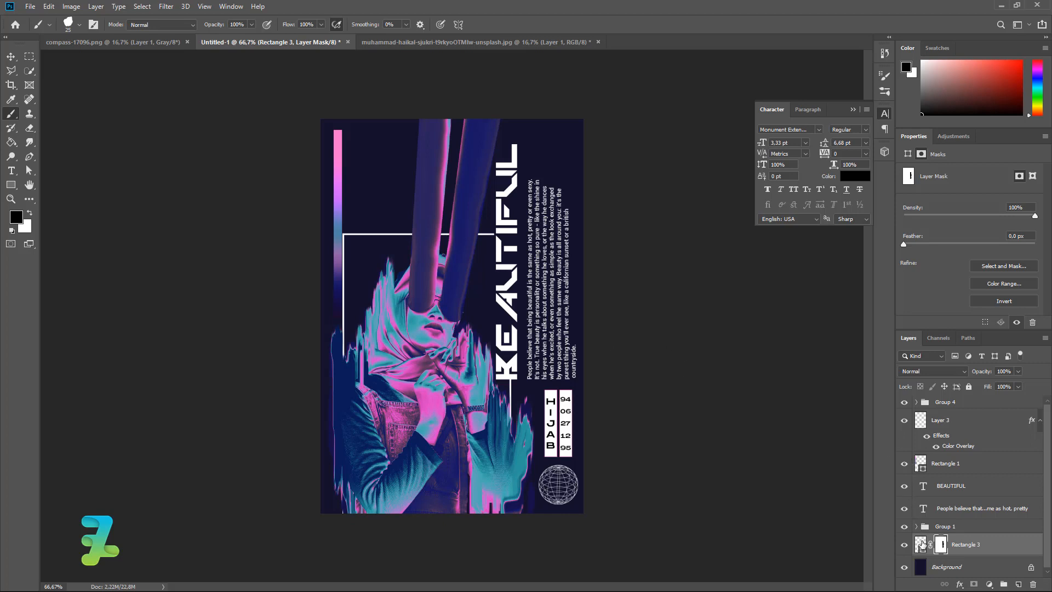
Set the large frame's stroke width to 3 px.
click(920, 544)
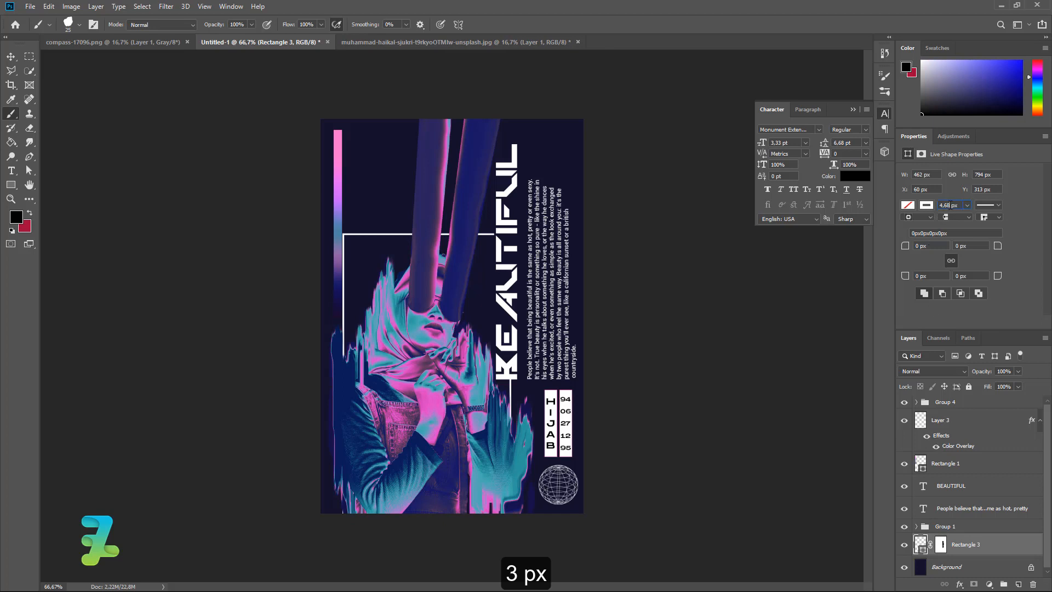
text(3)
key(Return)
click(11, 60)
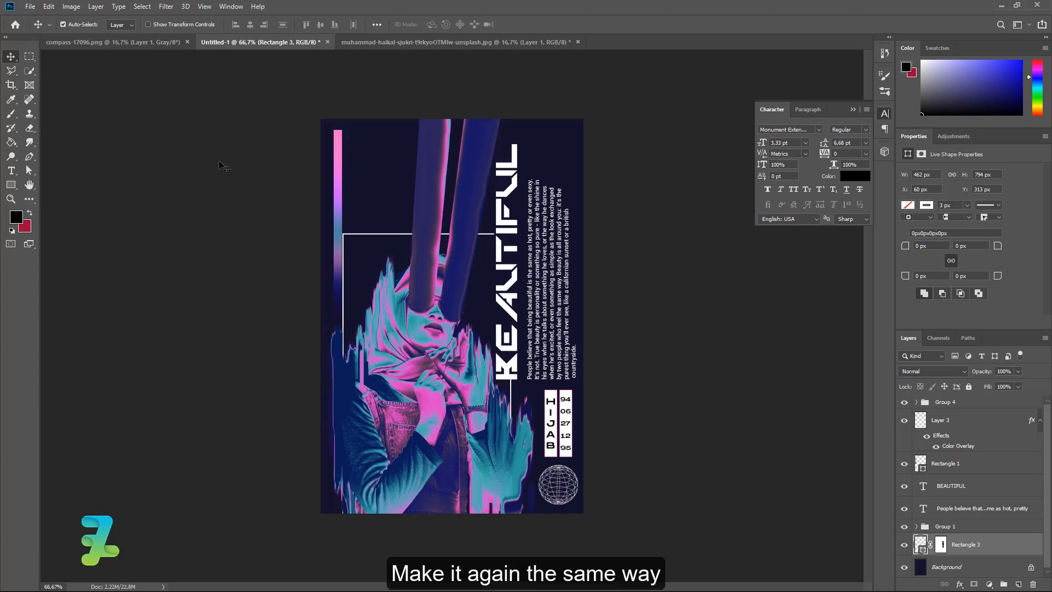
Draw a rectangle of about 158 × 380 px on a new layer around the labels and globe, overlapping the canvas's lower corner.
click(11, 184)
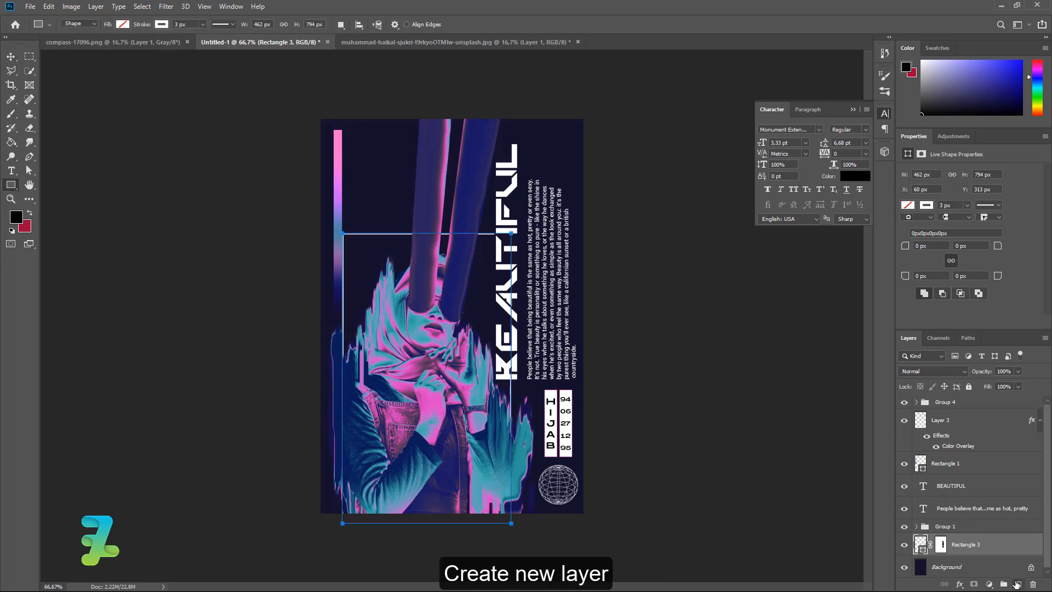
click(1018, 584)
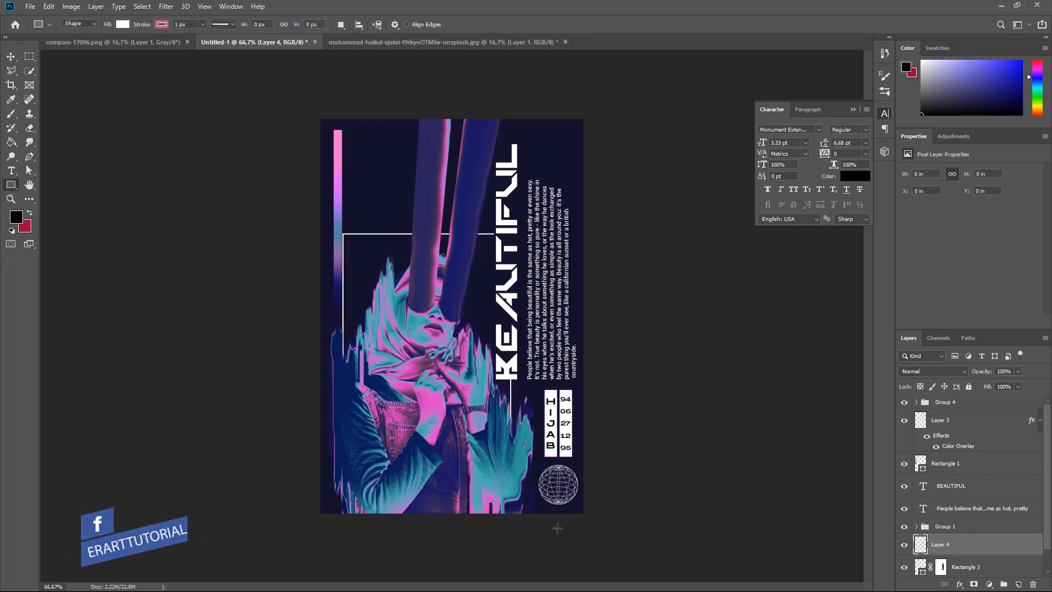
drag(590, 520, 533, 382)
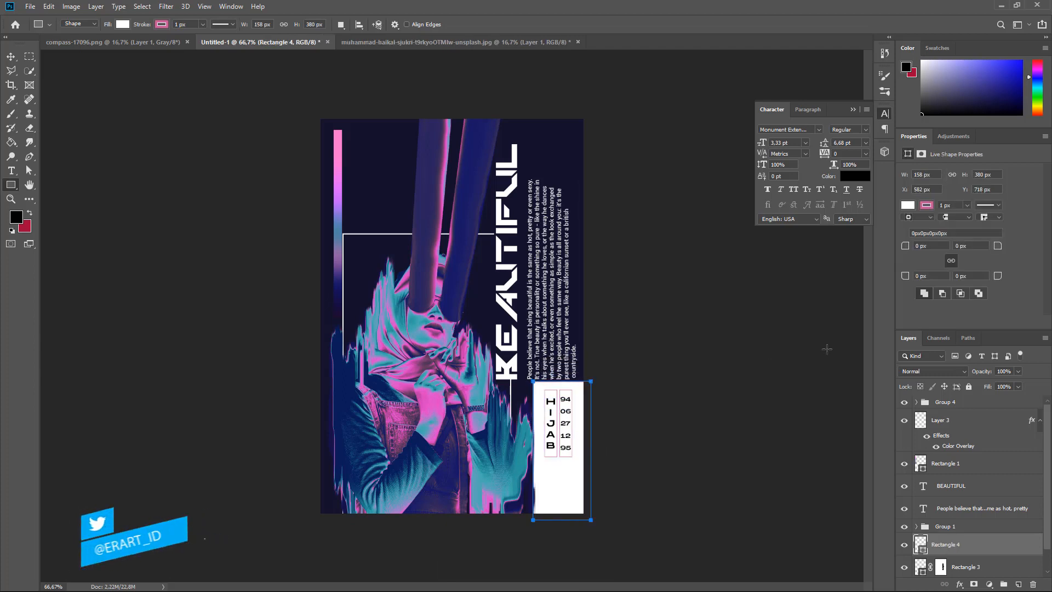
Give the rectangle around the labels and globe no fill and a white 3 px stroke.
click(908, 206)
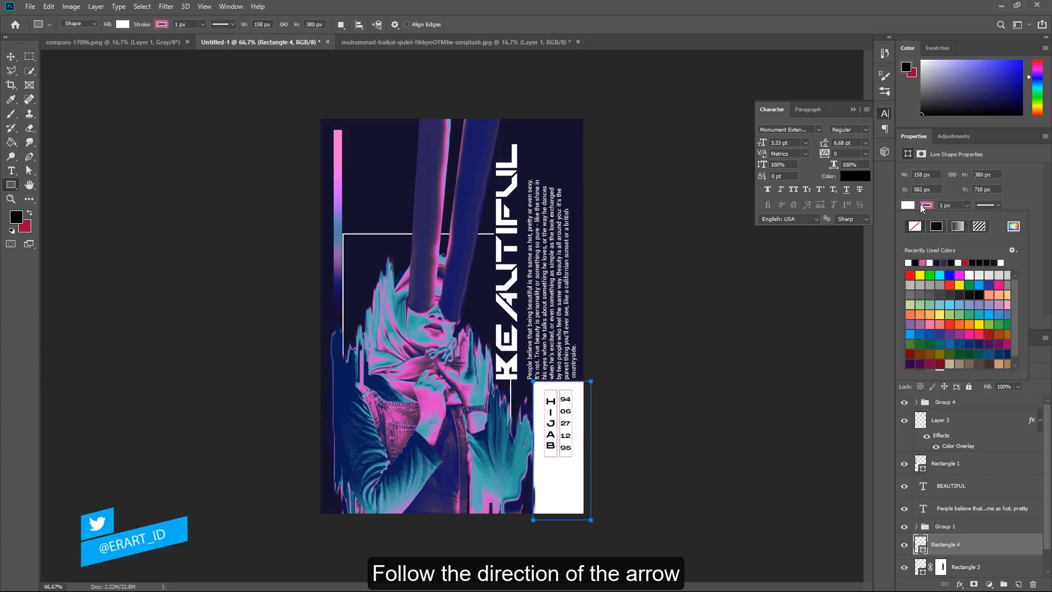
click(914, 226)
click(909, 263)
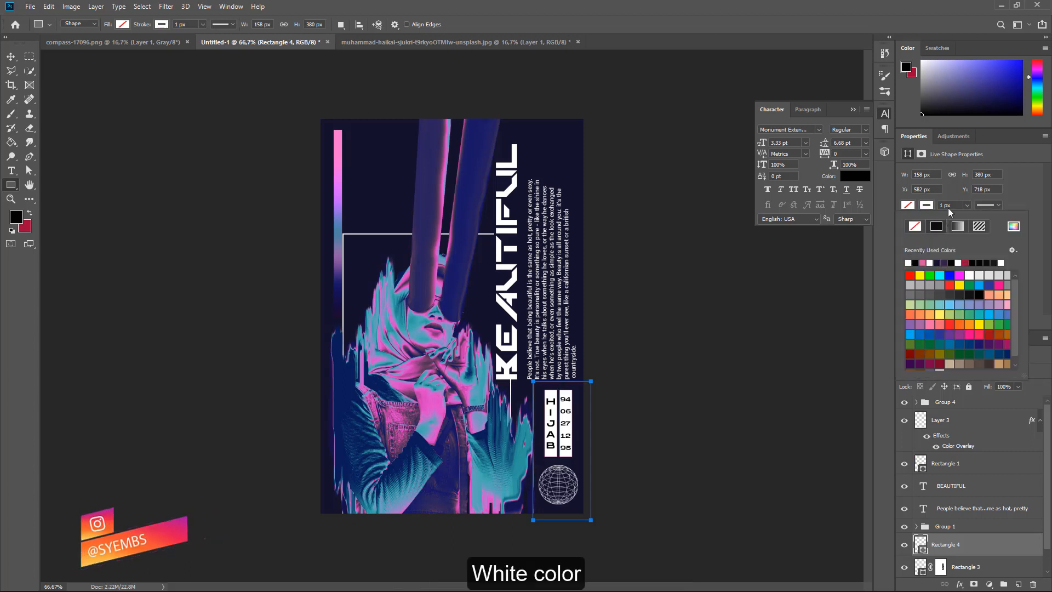
drag(943, 205, 884, 279)
text(3)
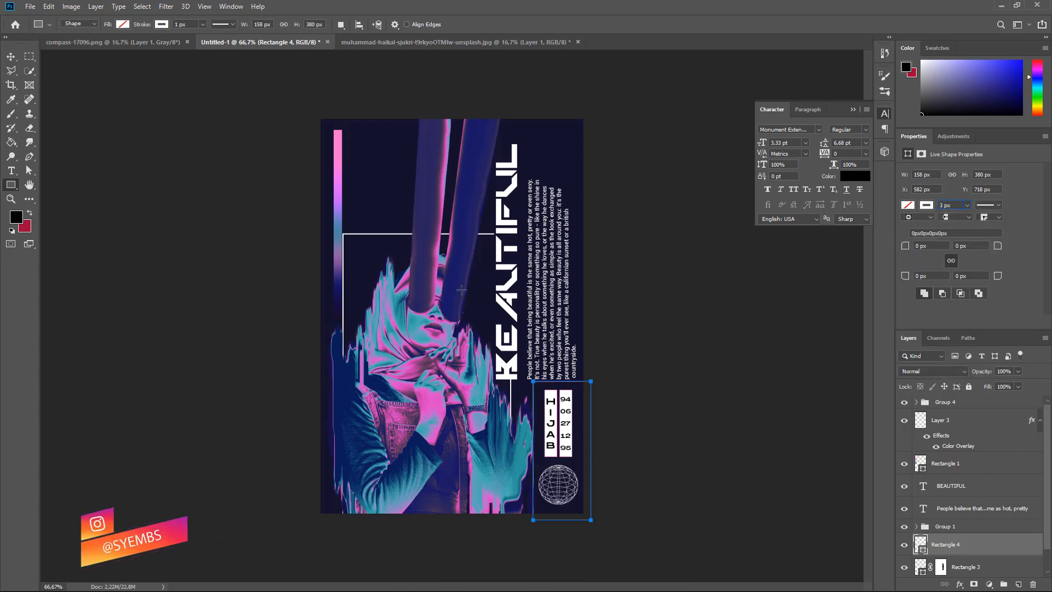
Shrink the small frame with Free Transform to about 138 × 362 px so its outer sides meet the canvas edges.
click(11, 57)
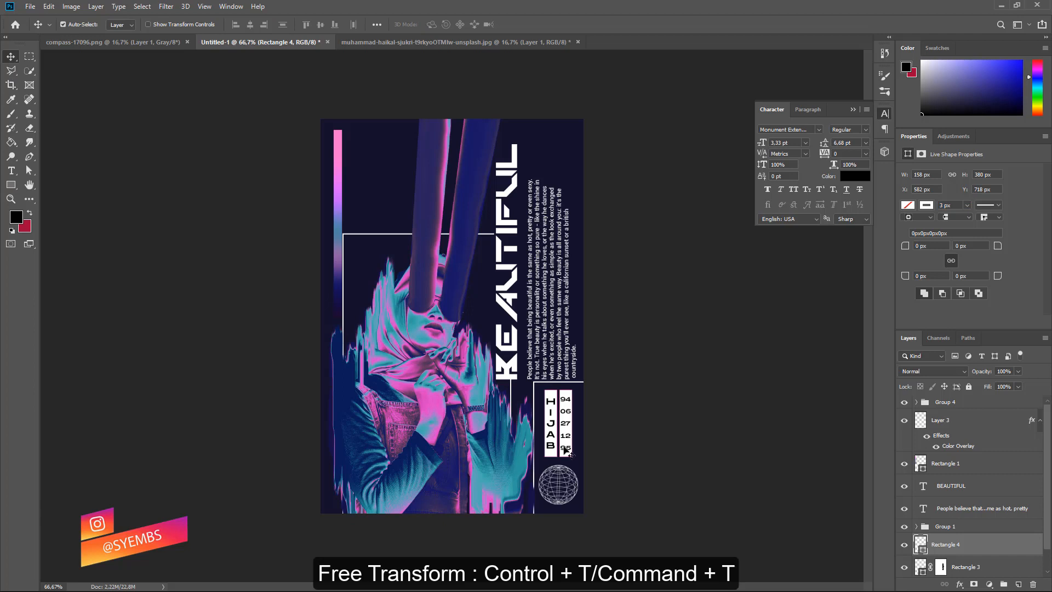
key(ctrl+t)
drag(590, 449, 583, 449)
drag(558, 519, 558, 513)
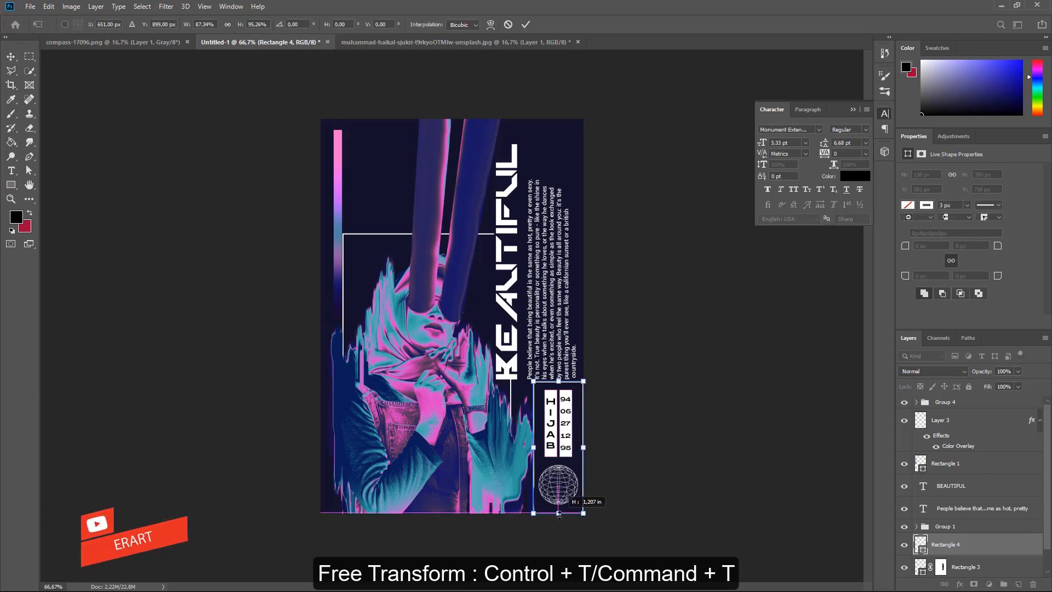
click(11, 69)
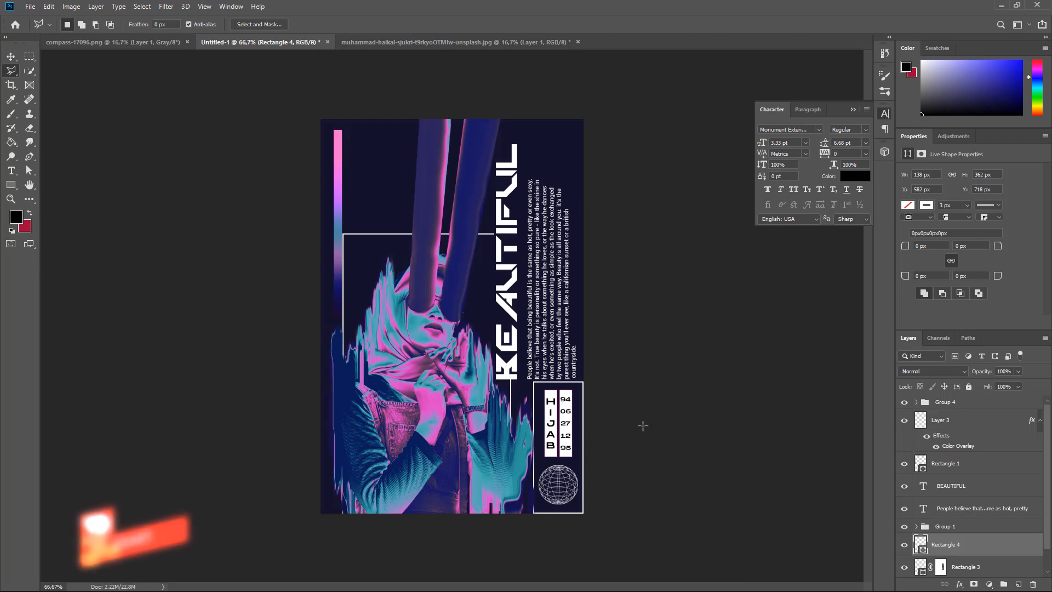
Duplicate the small frame and move the copy up over the upper part of the "BEAUTIFUL" title, at about X 463 px, Y 49 px.
key(ctrl+plus)
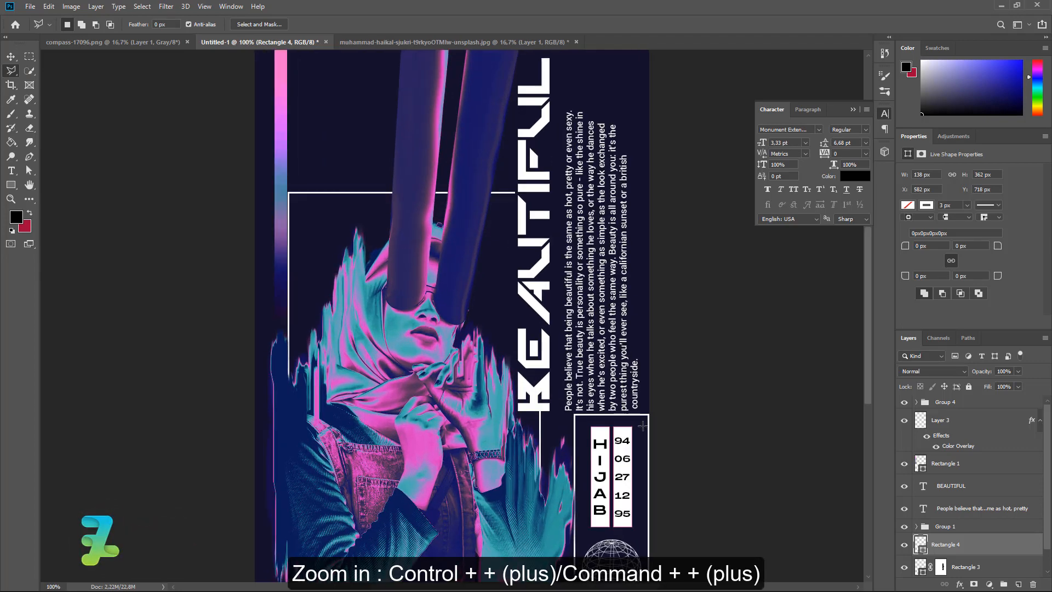
scroll(643, 425, down, 3)
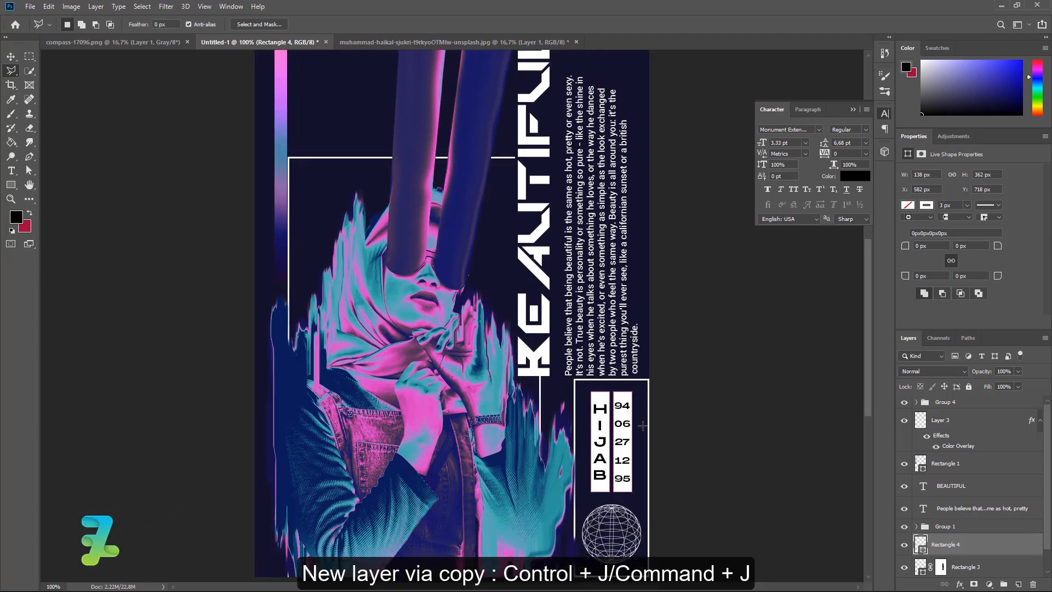
key(ctrl+j)
scroll(604, 408, up, 5)
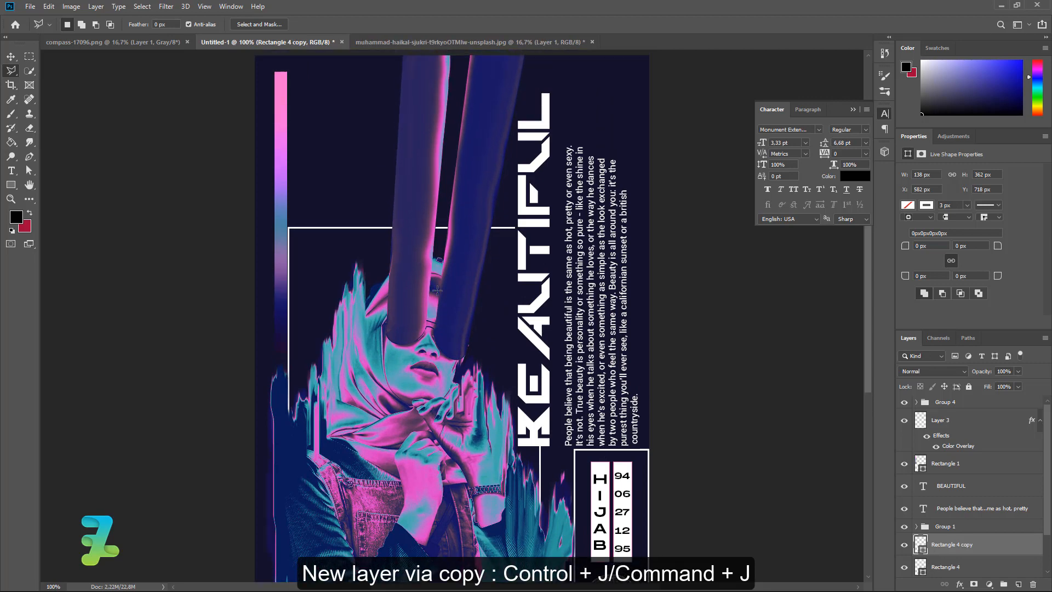
click(11, 57)
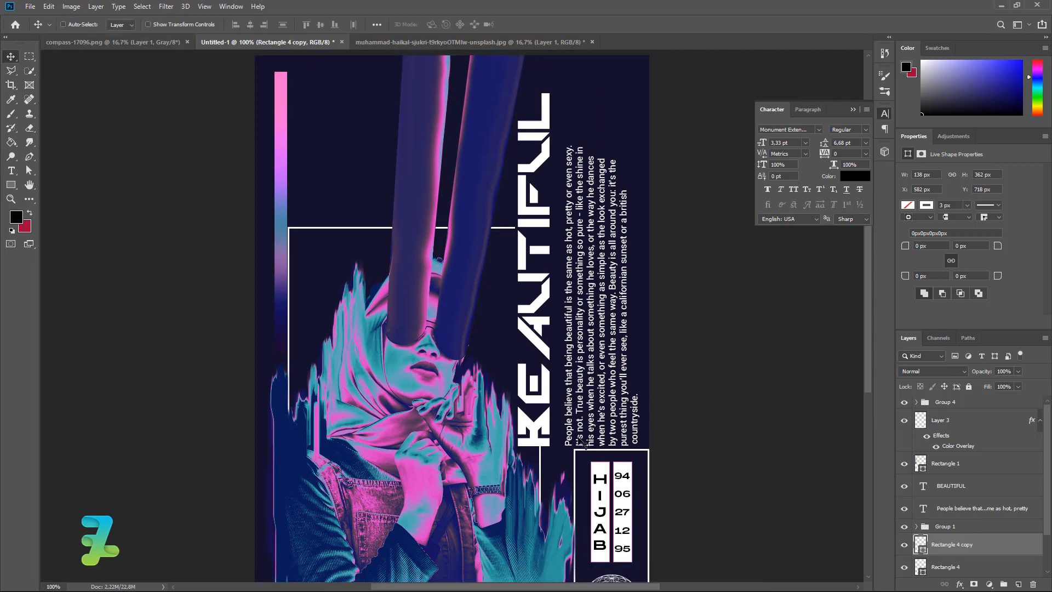
drag(574, 459, 511, 94)
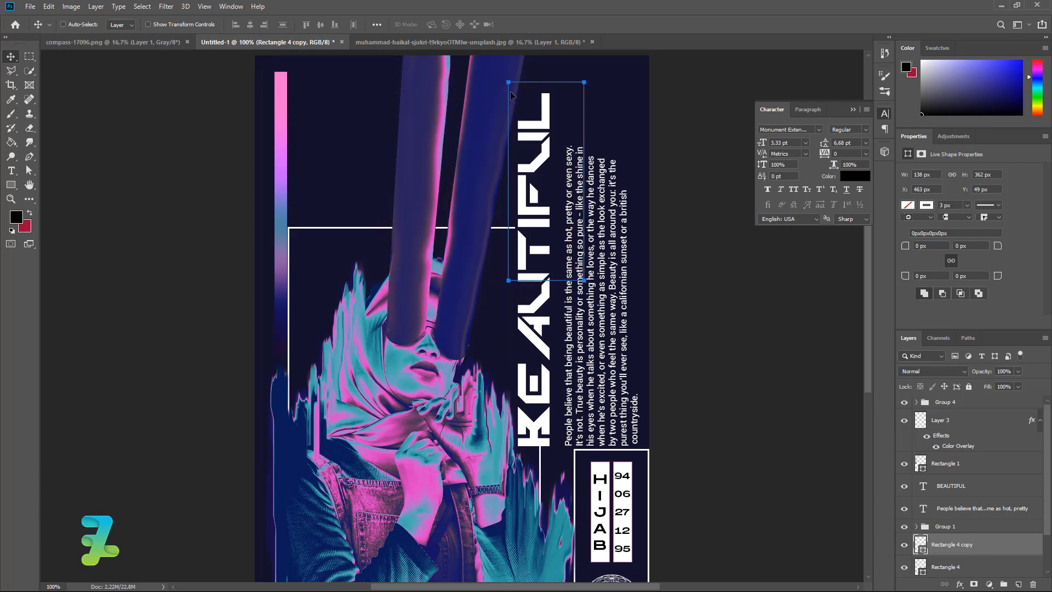
Enlarge the copied frame with Free Transform around the title and paragraph to about 257 × 677 px and nudge it down to Y 44 px.
key(ctrl+t)
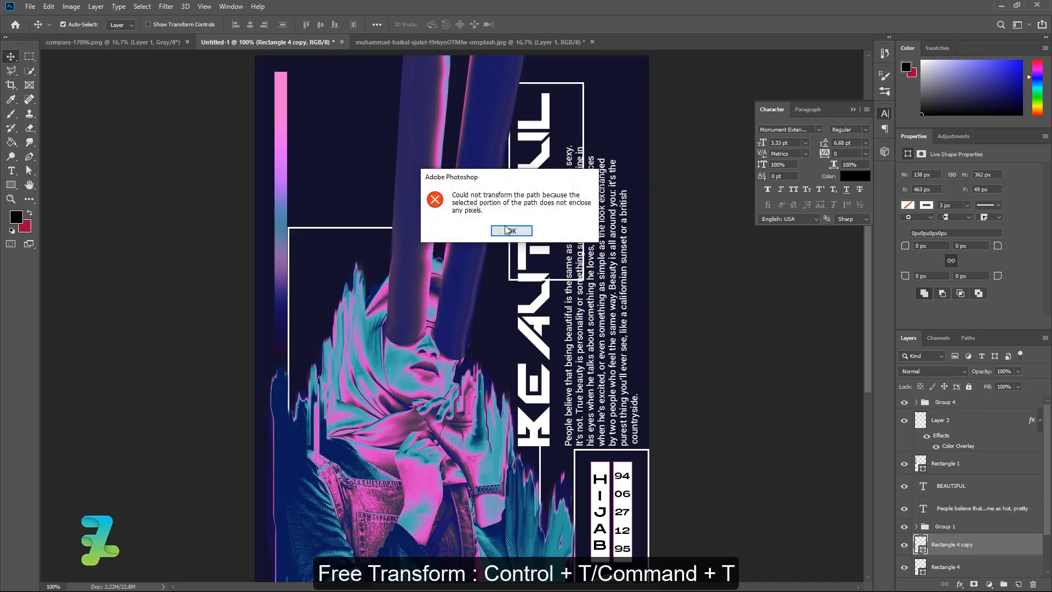
click(509, 229)
key(ctrl+t)
drag(547, 282, 568, 449)
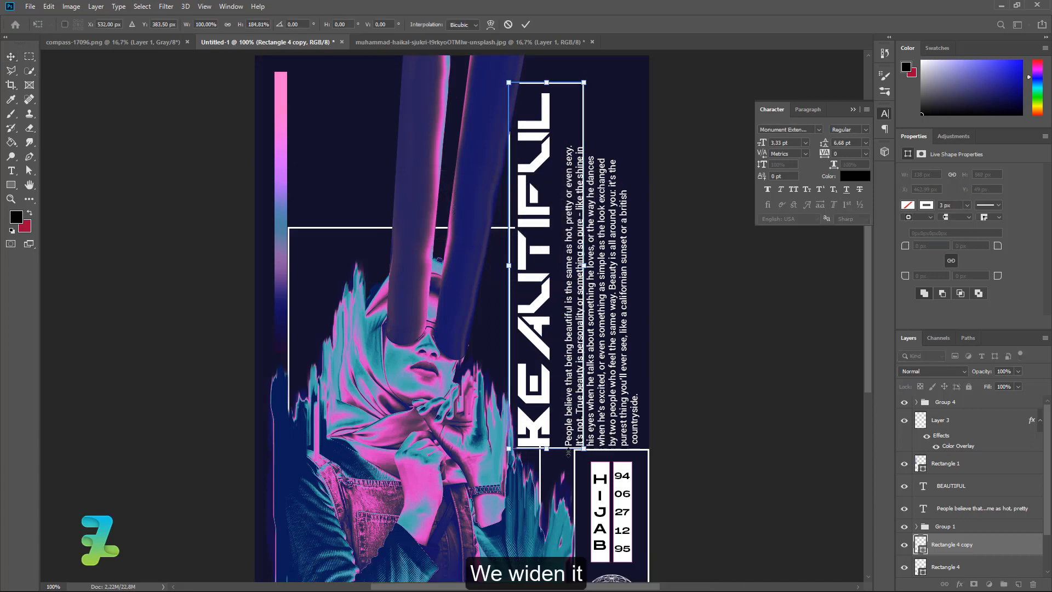
scroll(549, 155, up, 2)
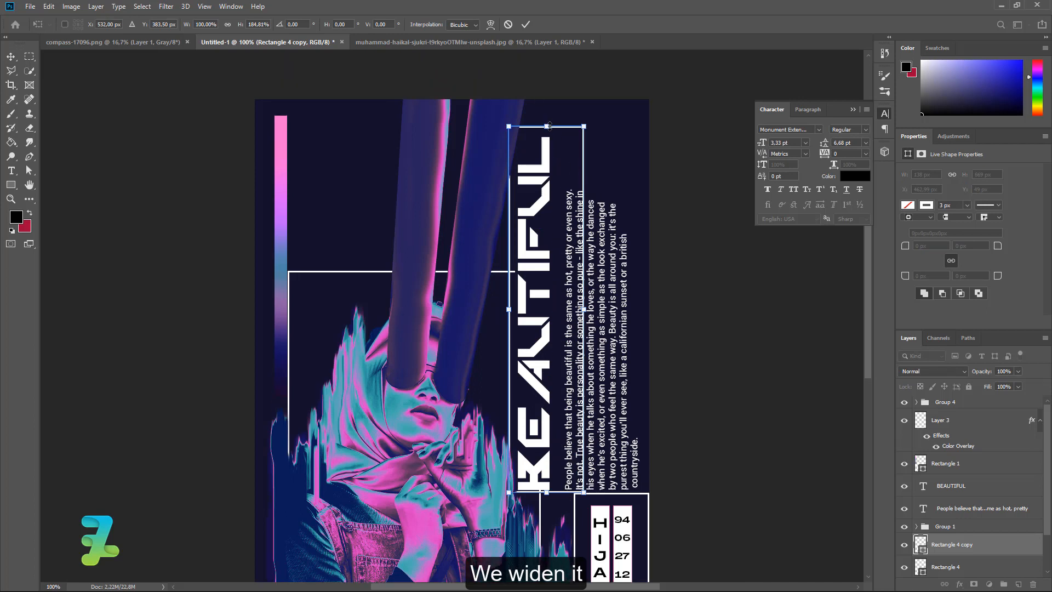
drag(548, 125, 548, 122)
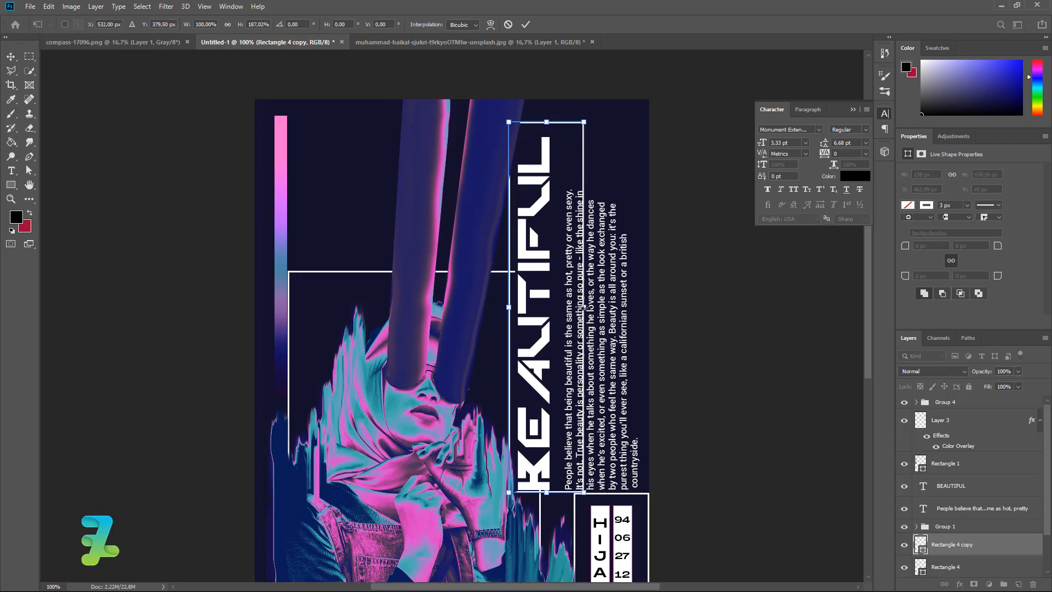
drag(583, 308, 649, 307)
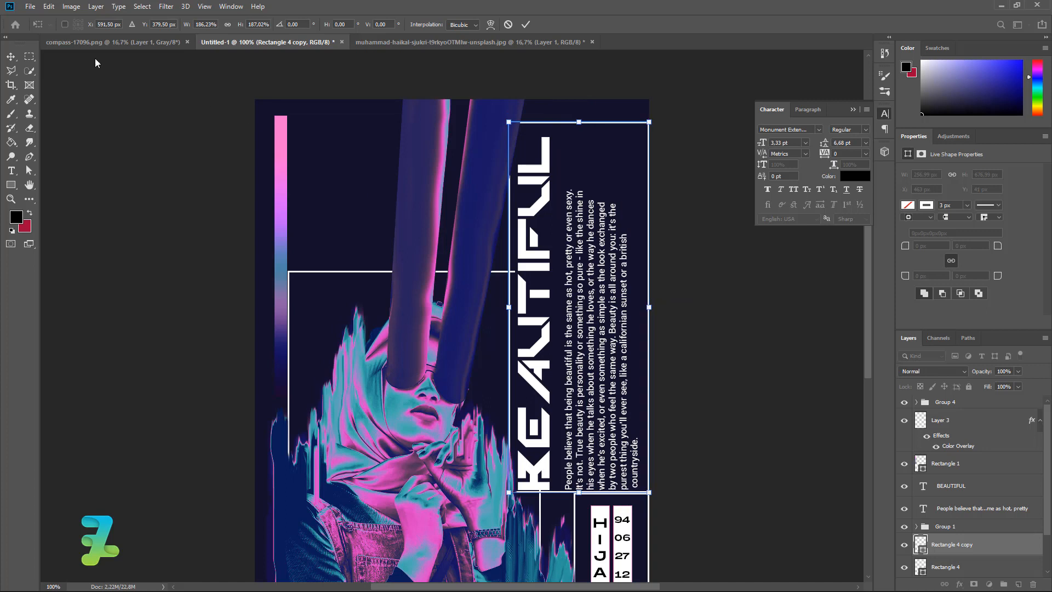
click(10, 56)
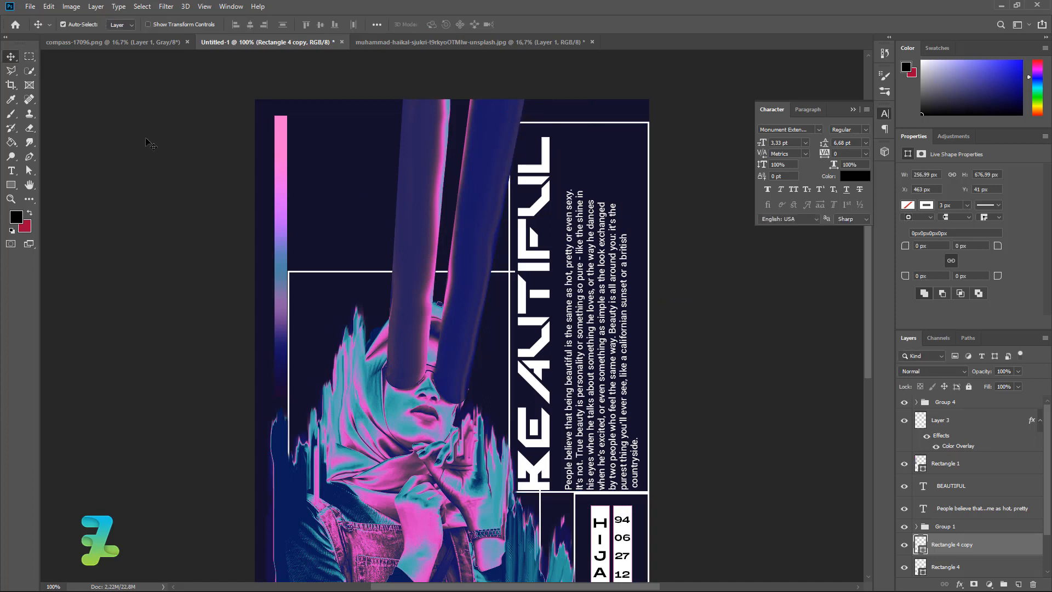
key(Down)
key(Down)
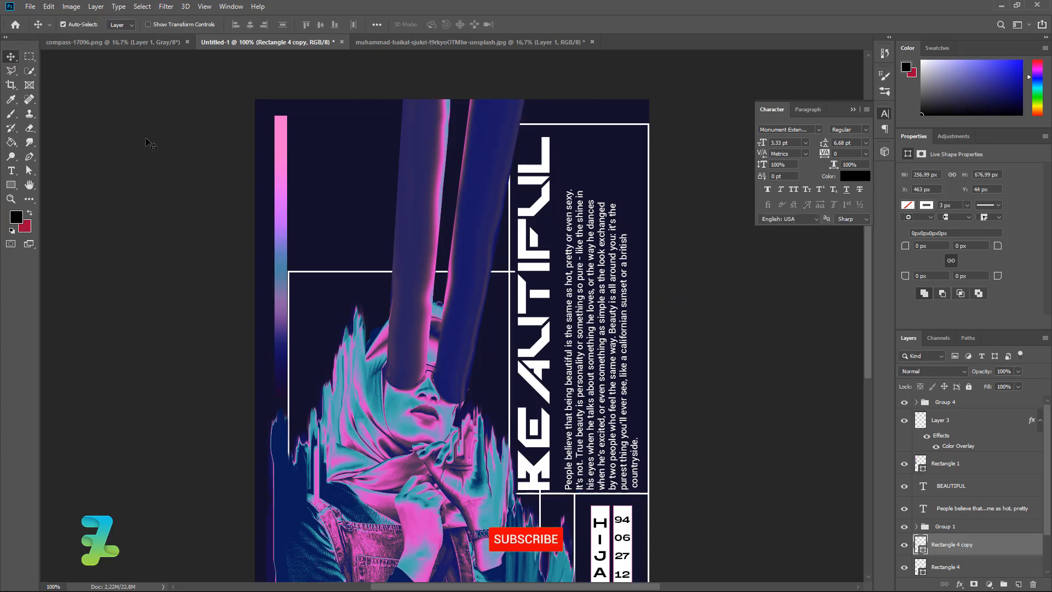
Stretch the title frame's upper side to the canvas's upper edge with Free Transform, making it about 257 × 721 px.
scroll(151, 144, down, 2)
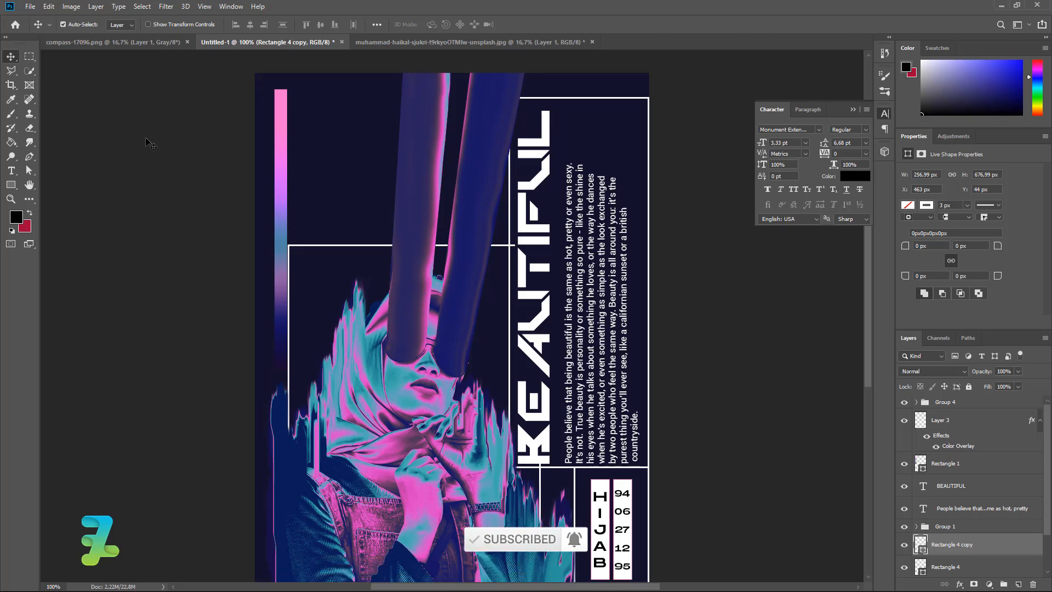
scroll(475, 231, down, 6)
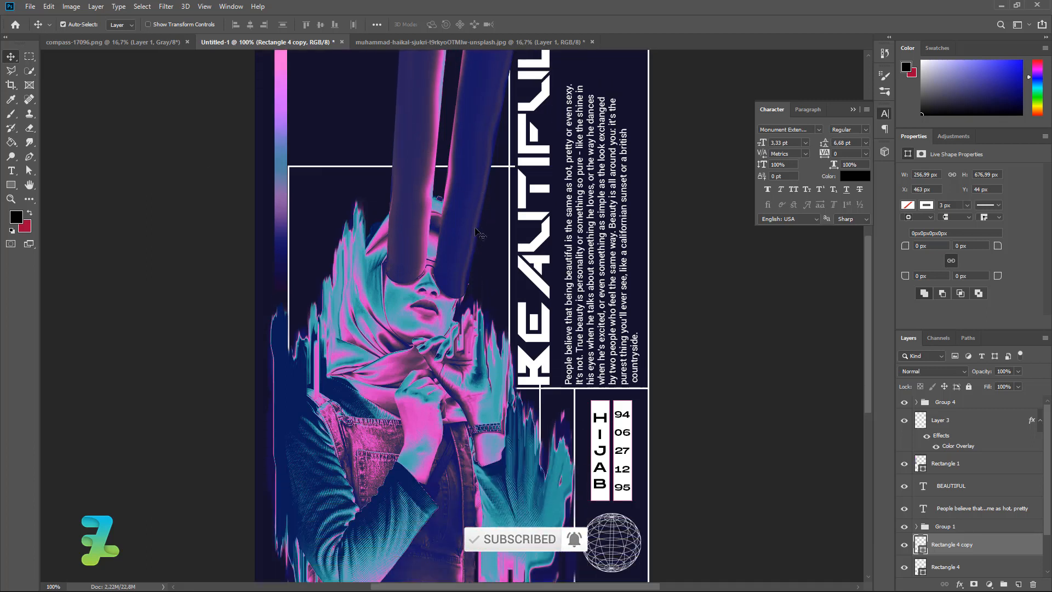
scroll(480, 235, up, 8)
key(ctrl+t)
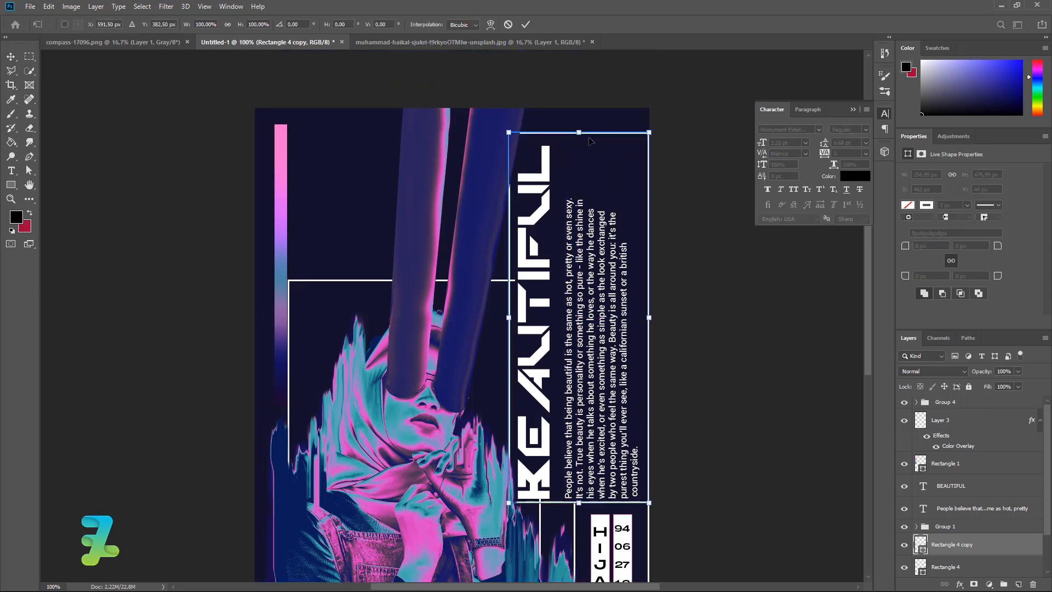
drag(583, 128, 583, 102)
key(Return)
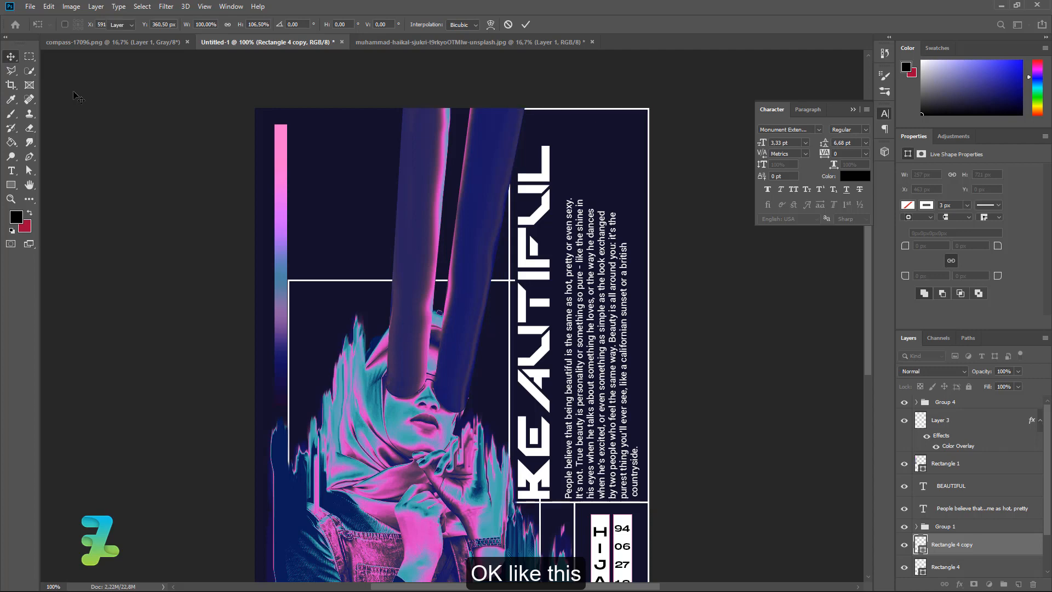
scroll(329, 236, down, 4)
key(ctrl+minus)
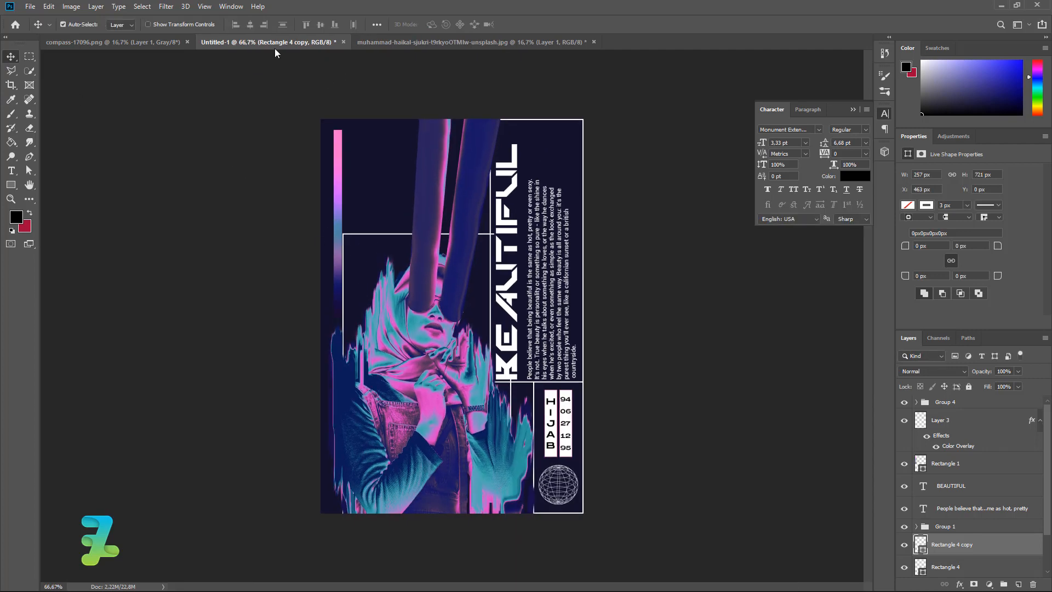
Move compass-17096.png to a new window, copy its compass layer into the poster document, and close the compass file.
click(133, 39)
right_click(135, 40)
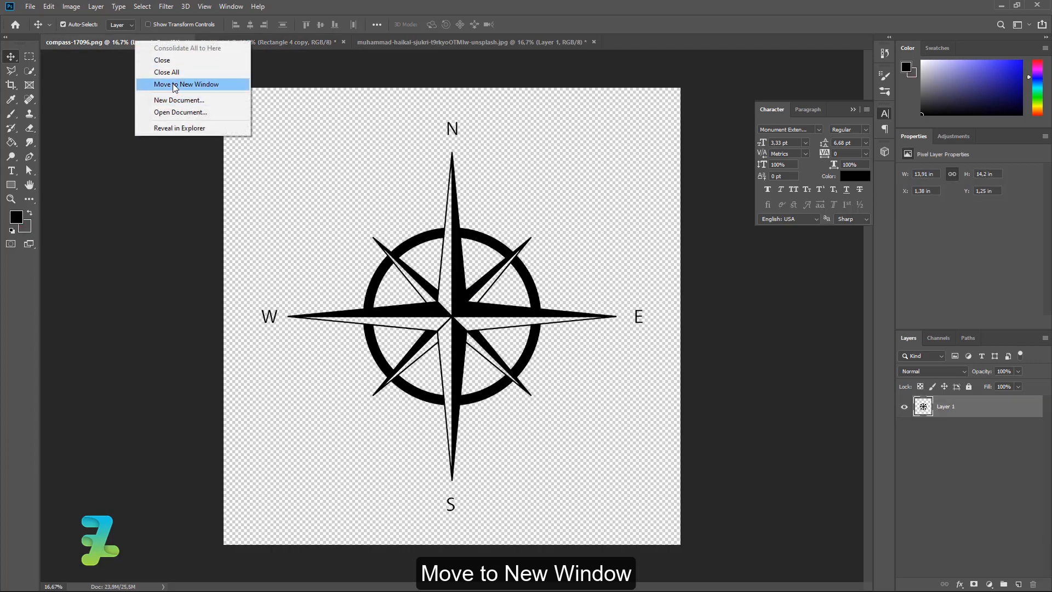
click(174, 83)
drag(278, 44, 763, 183)
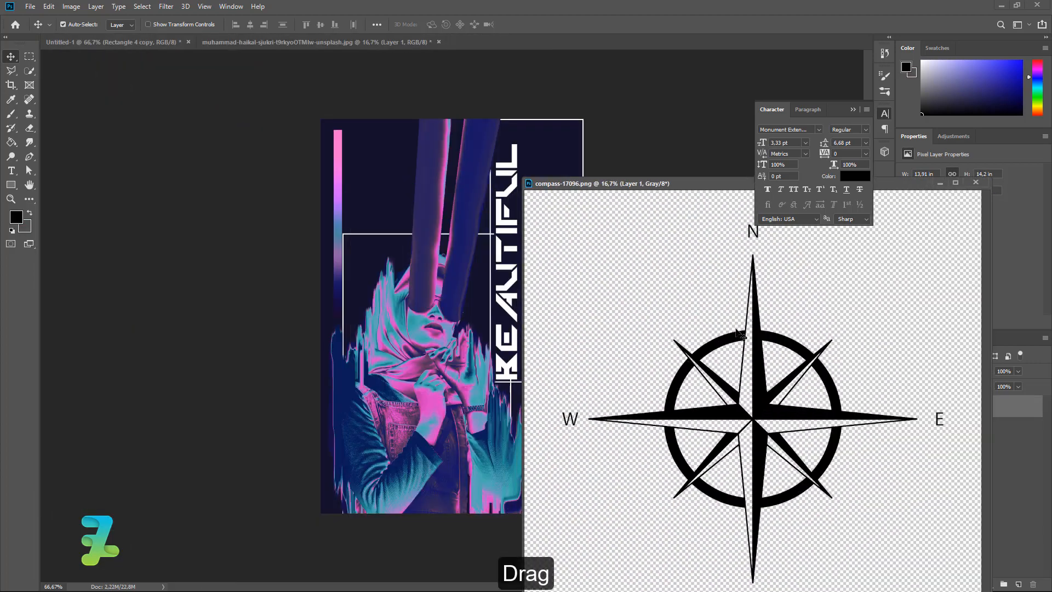
drag(739, 333, 405, 207)
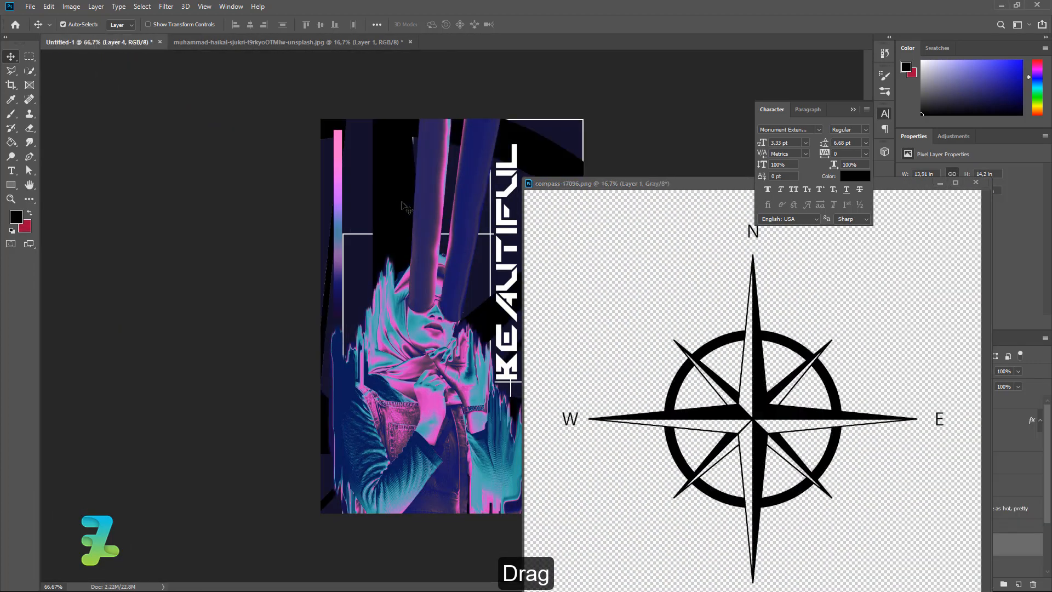
click(975, 183)
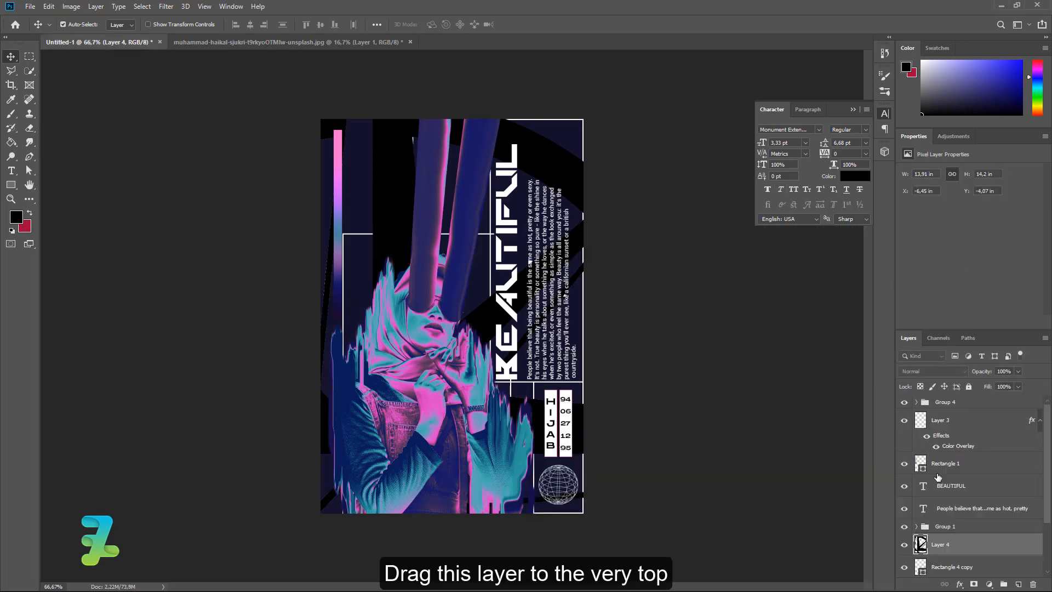
Bring the compass layer to the very top of the layer stack and scale it to about 11.27% over the poster's upper part.
drag(926, 548, 951, 398)
key(ctrl+t)
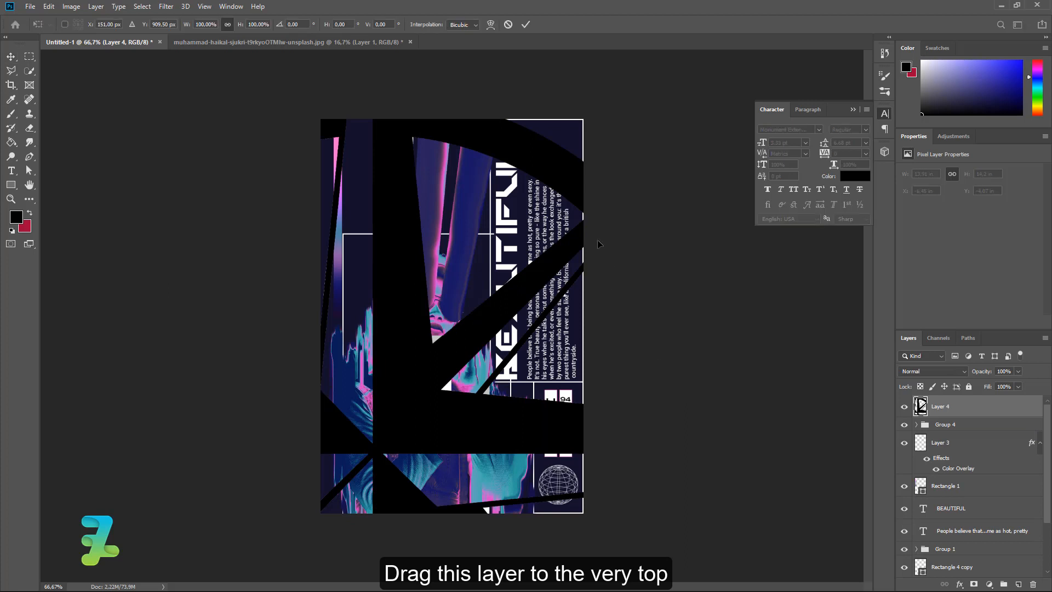
key(ctrl+minus)
key(ctrl+minus)
key(ctrl+minus)
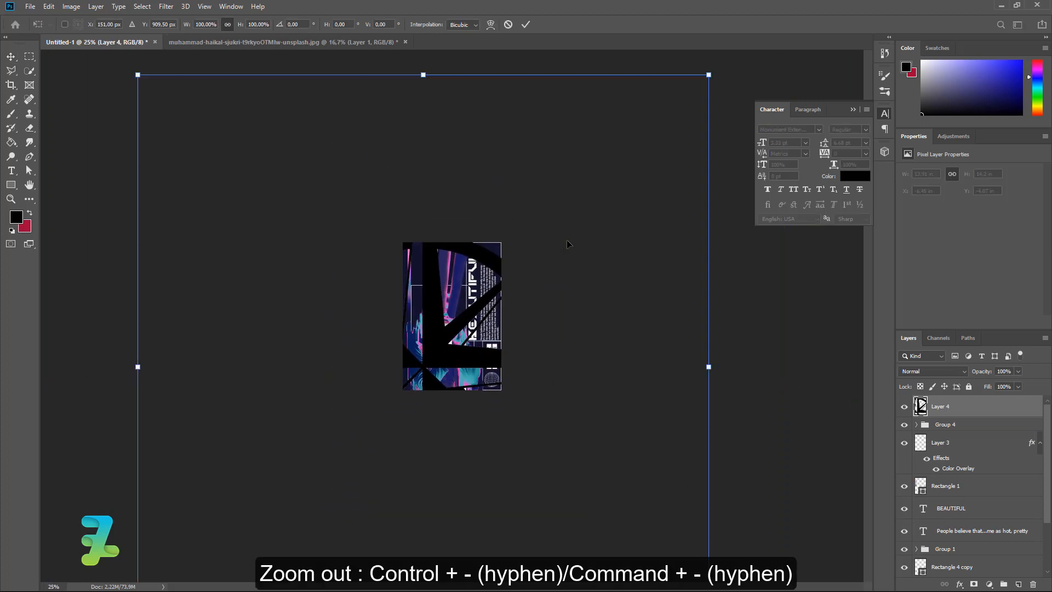
drag(708, 75, 436, 316)
drag(429, 387, 433, 286)
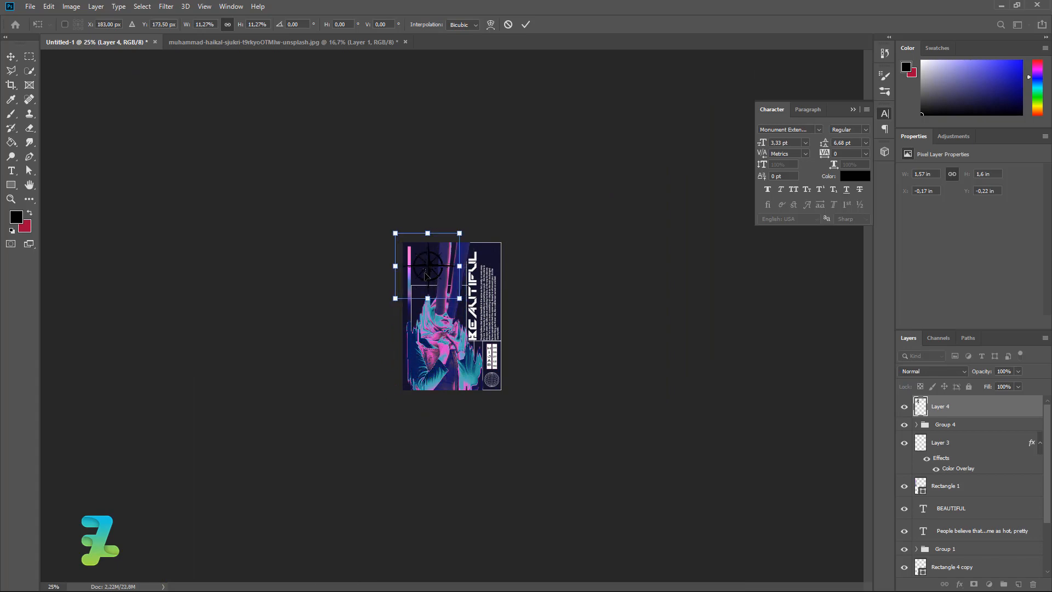
Shrink the compass further to about 4.21% and place it beside the gradient bar at about X 156 px, Y 164.5 px.
key(ctrl+plus)
key(ctrl+plus)
key(ctrl+plus)
key(ctrl+plus)
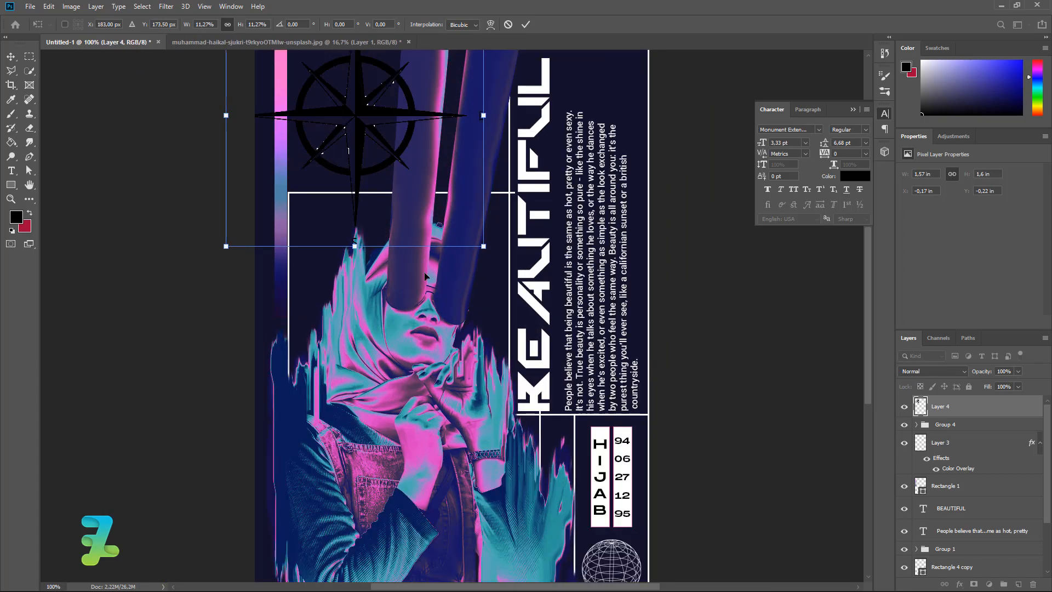
scroll(394, 212, up, 3)
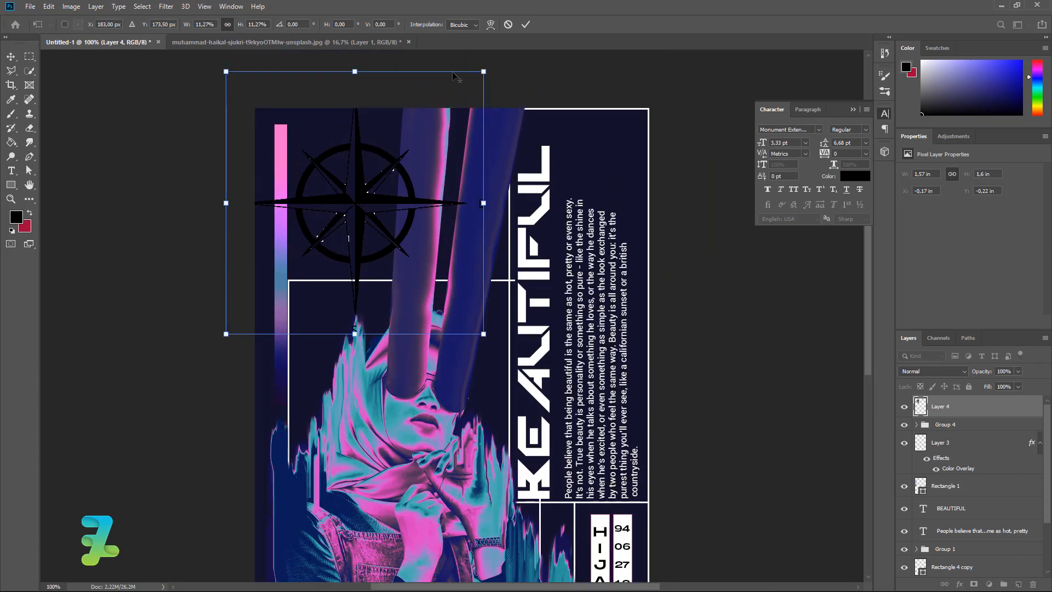
drag(483, 66, 403, 154)
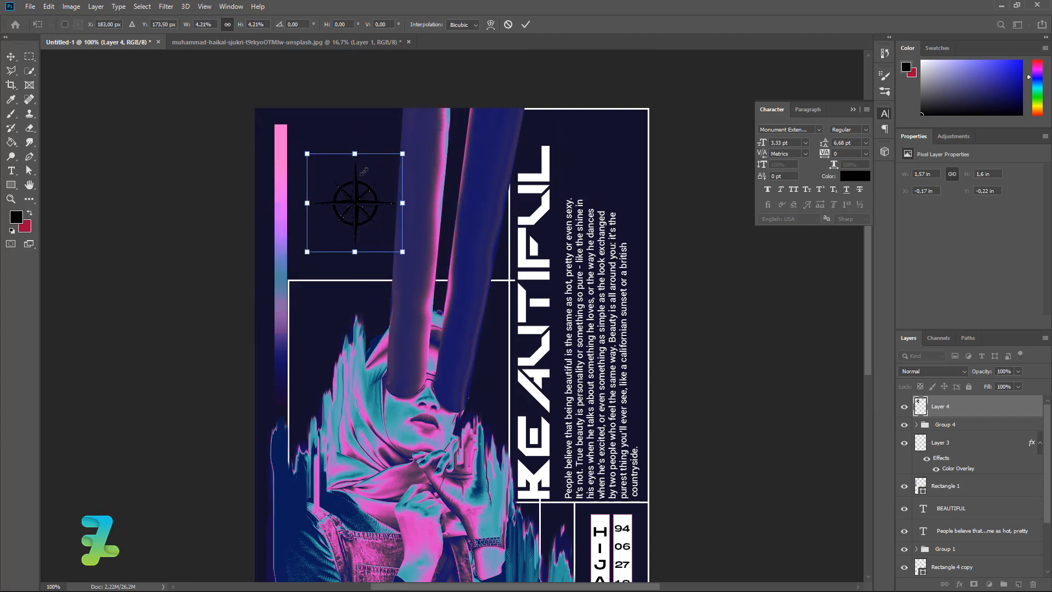
drag(348, 189, 333, 184)
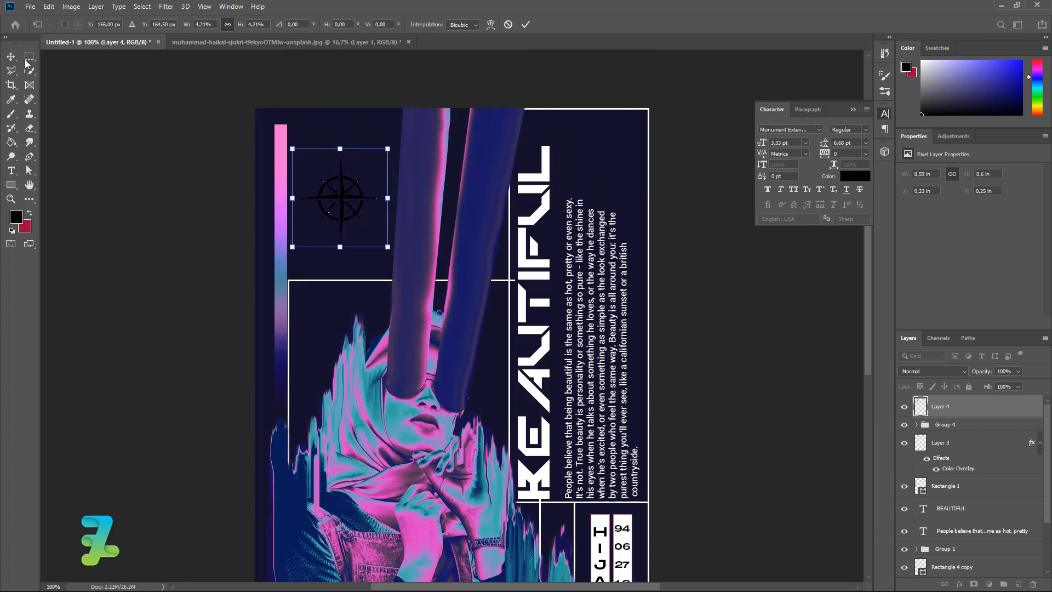
click(9, 61)
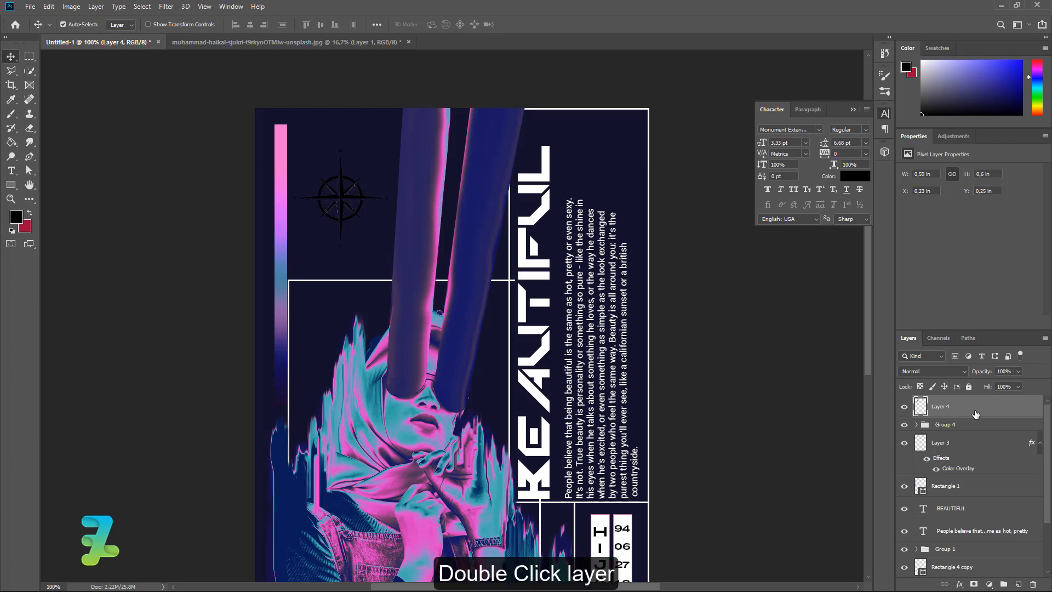
Apply a white Color Overlay to the compass layer and move the compass slightly up beside the gradient bar.
double_click(975, 411)
click(557, 279)
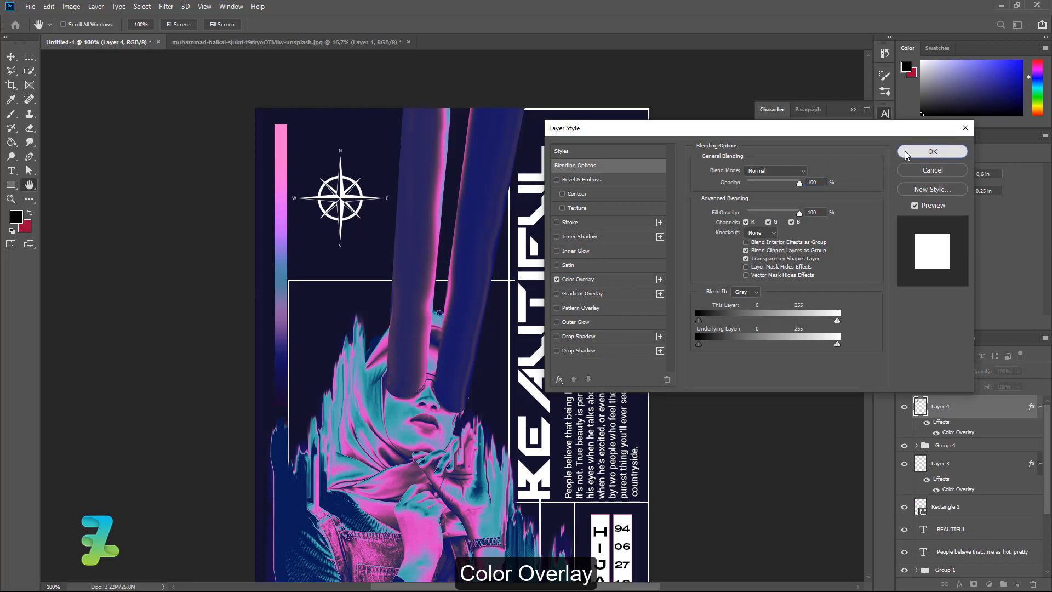
click(932, 151)
drag(341, 191, 341, 180)
ctrl+click(702, 296)
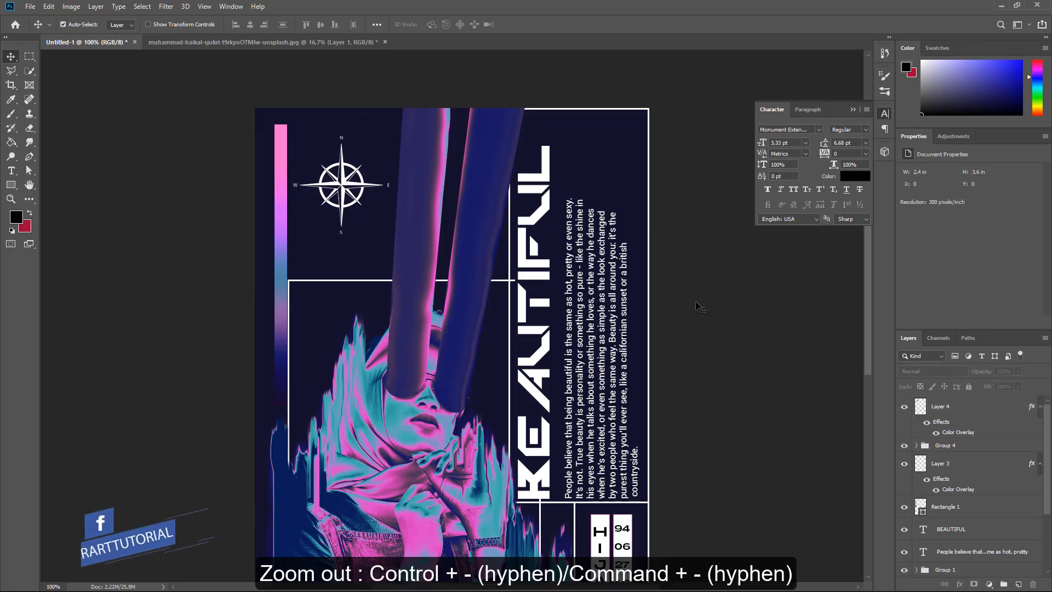
Create a new empty layer directly above the Background layer, below all the frames.
key(ctrl+minus)
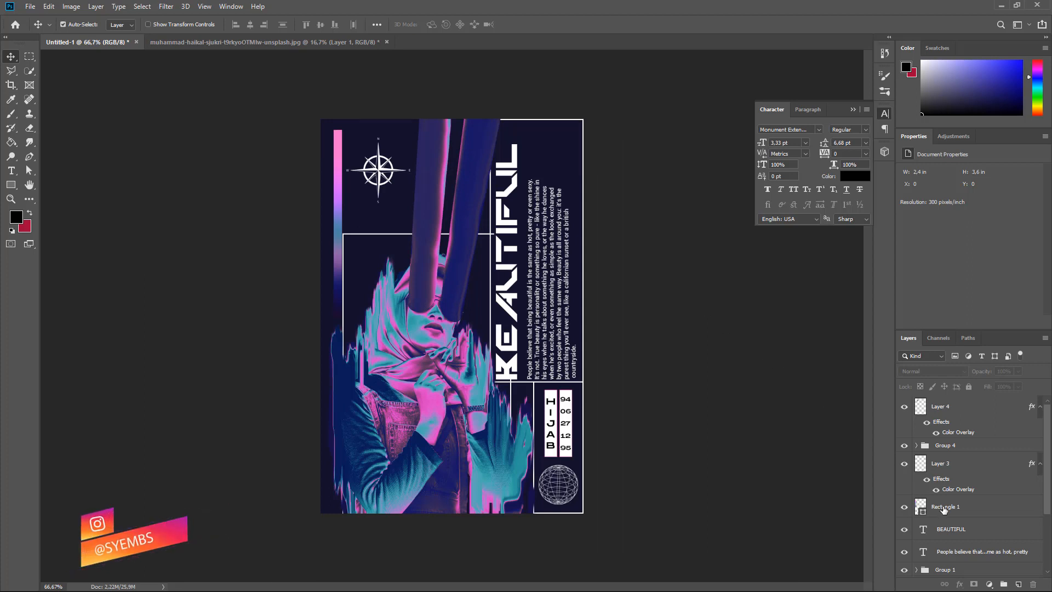
scroll(975, 521, down, 5)
click(984, 570)
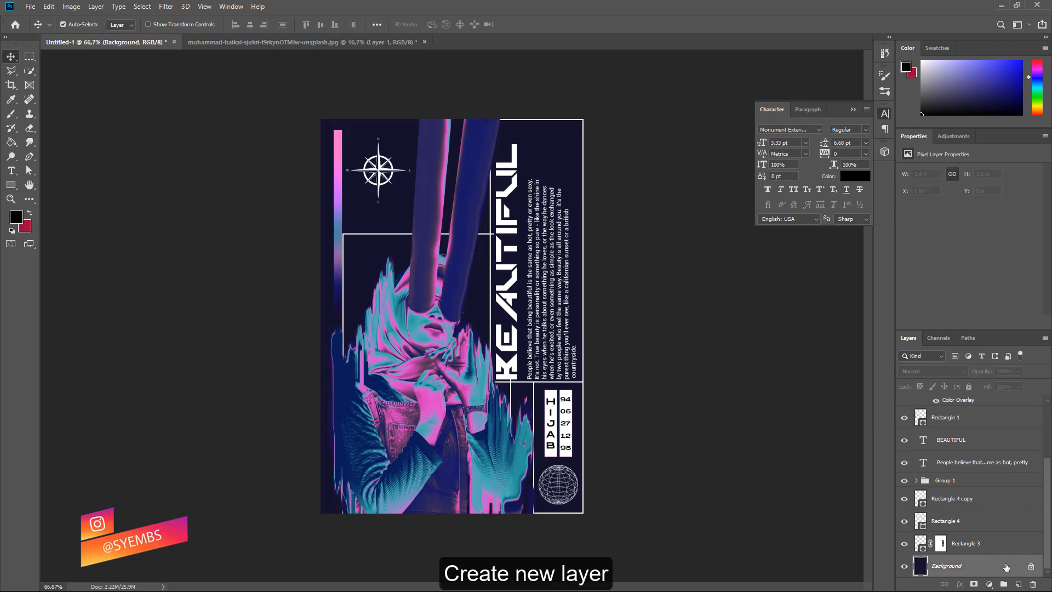
click(1018, 584)
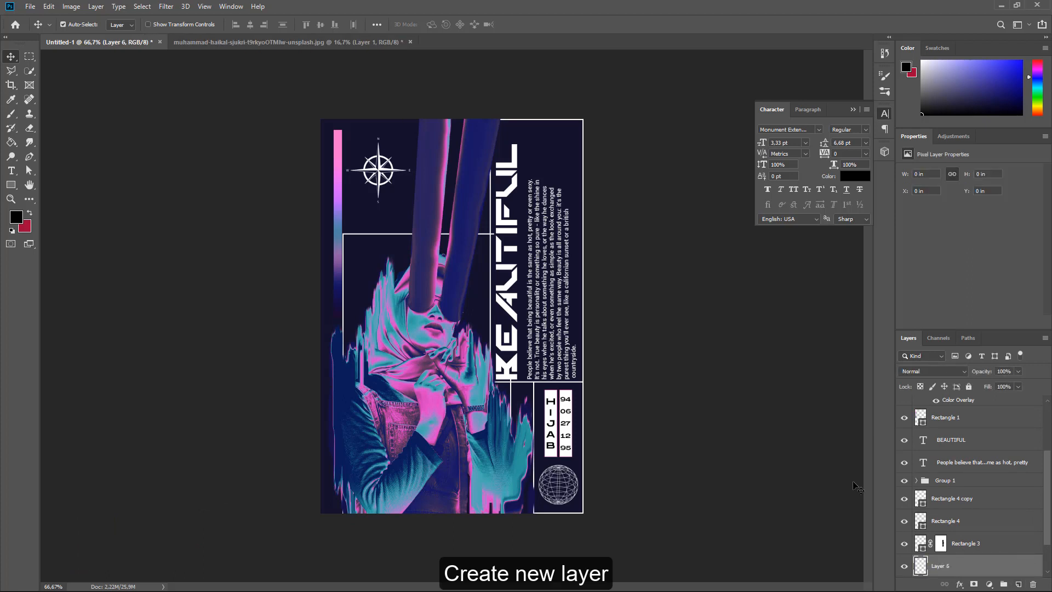
Set the foreground color to bright blue, #0054ff.
key(i)
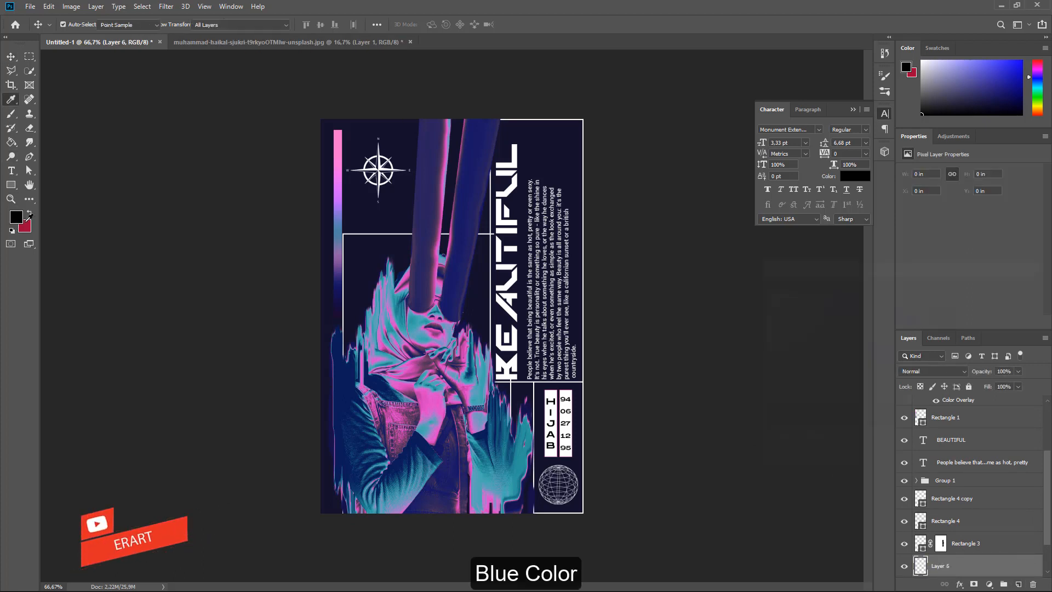
click(16, 215)
drag(919, 361, 920, 345)
drag(888, 298, 903, 263)
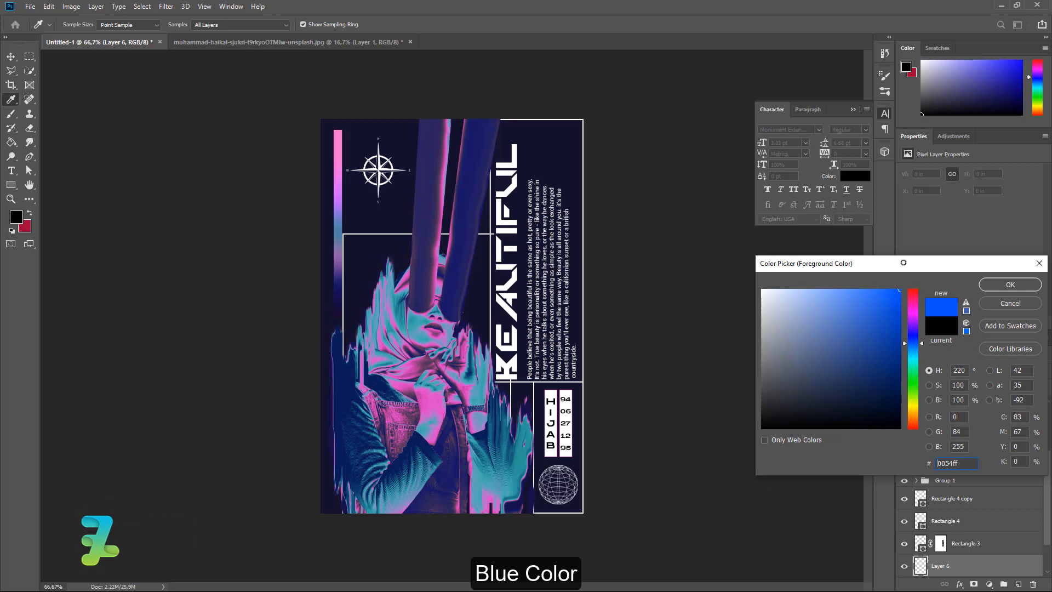
click(1010, 285)
Choose the Brush tool with a soft round tip at 0% hardness and enlarge it to 175 px.
click(11, 114)
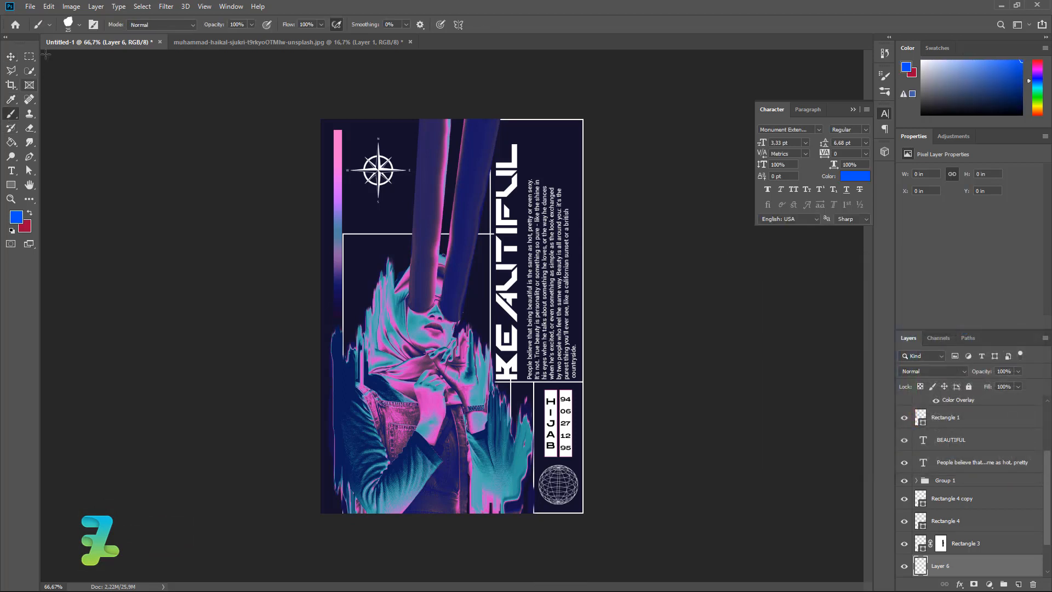
click(80, 25)
click(75, 102)
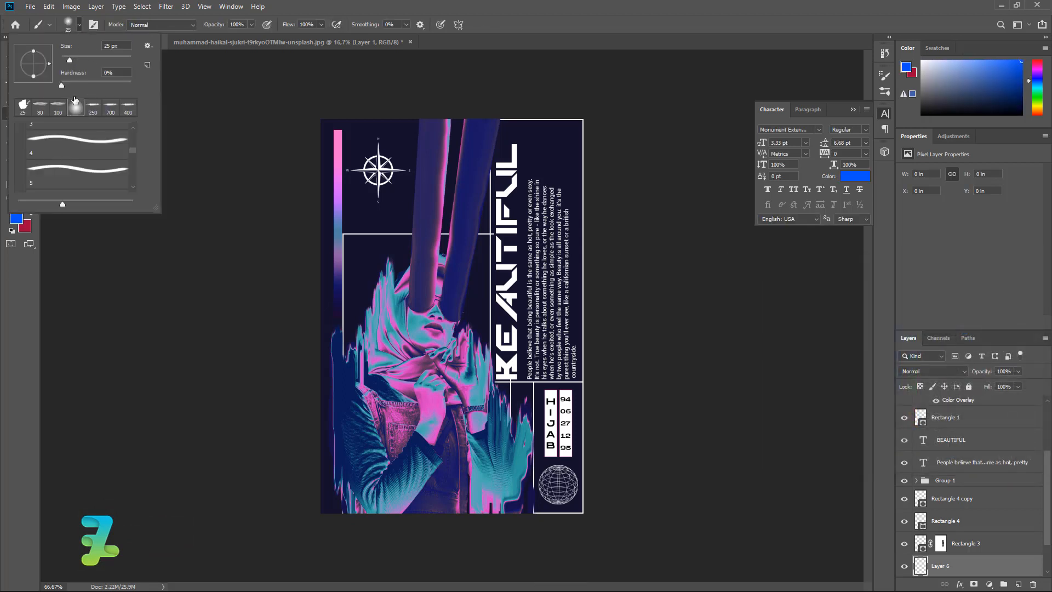
click(82, 26)
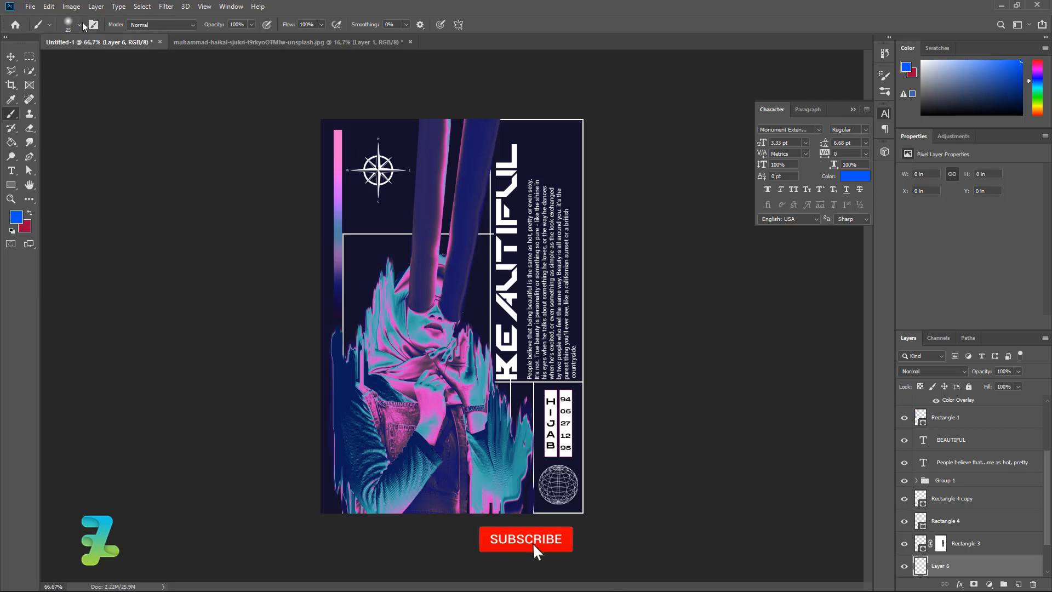
key(bracketright)
key(bracketright)
key(bracketright)
key(bracketright)
key(bracketright)
key(bracketright)
key(bracketright)
key(bracketright)
key(bracketright)
key(bracketright)
key(bracketright)
key(bracketright)
key(bracketright)
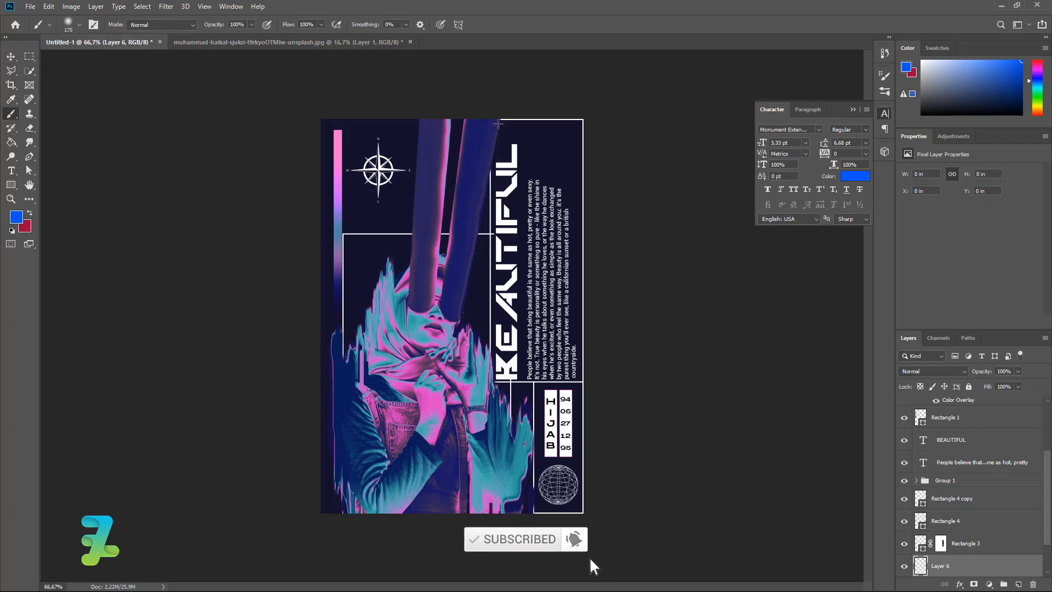
Enlarge the brush to 600 px and paint soft blue glows around the poster's upper-right corner and along its bottom edge.
key(bracketright)
key(bracketright)
key(bracketright)
key(bracketright)
key(bracketright)
key(bracketright)
mouse_move(498, 89)
mouse_down()
mouse_move(605, 96)
mouse_move(601, 128)
mouse_move(660, 235)
mouse_move(615, 158)
mouse_move(536, 79)
mouse_move(655, 268)
mouse_up()
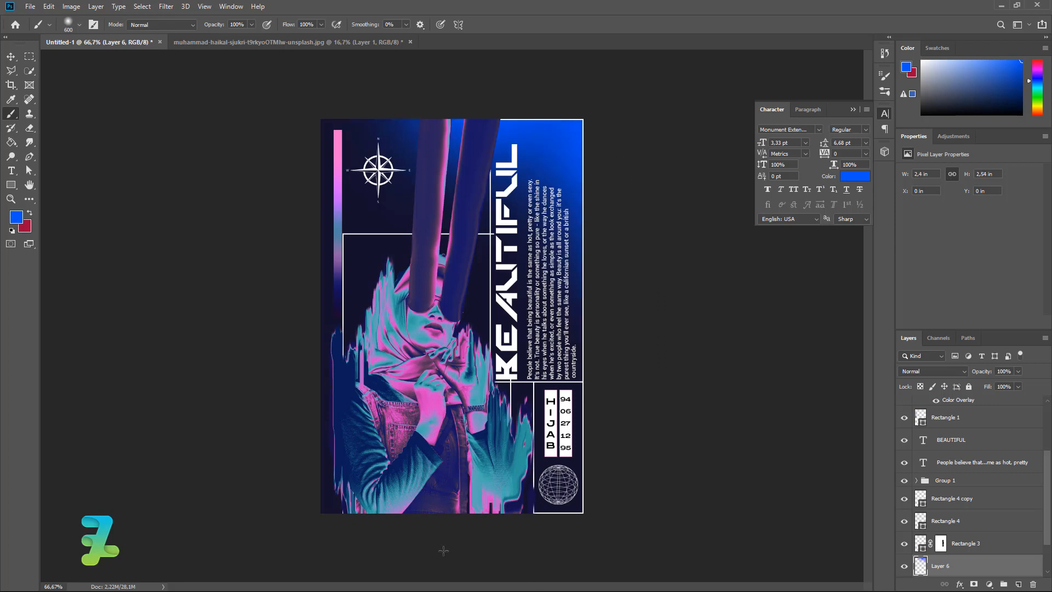
mouse_move(557, 531)
mouse_down()
mouse_move(297, 548)
mouse_move(243, 510)
mouse_move(269, 426)
mouse_move(234, 473)
mouse_up()
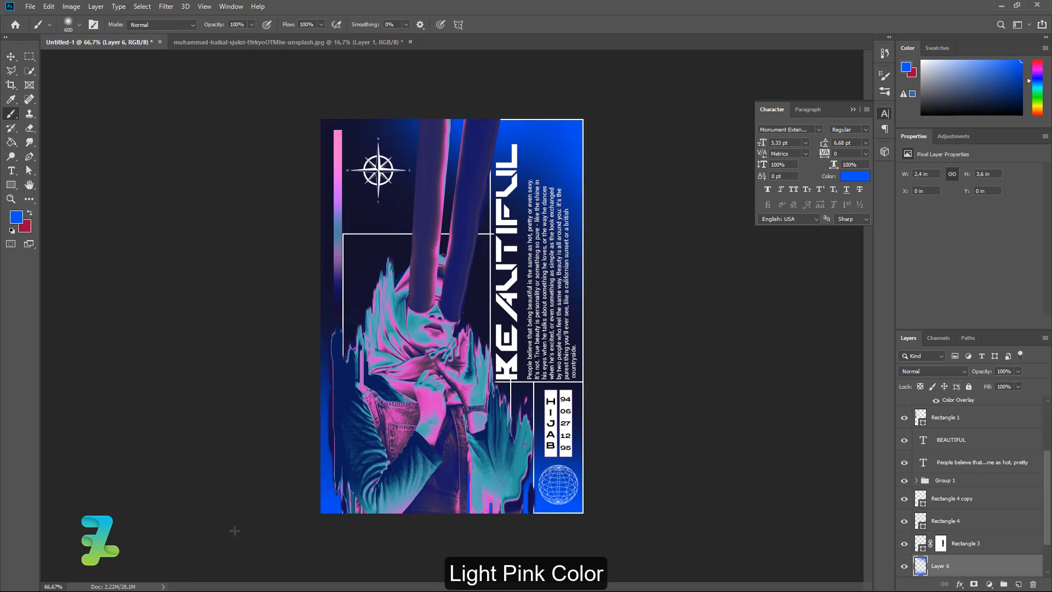
Set the foreground color to light pink, #f287ff, and dab a soft glow at the poster's upper-left corner.
click(17, 222)
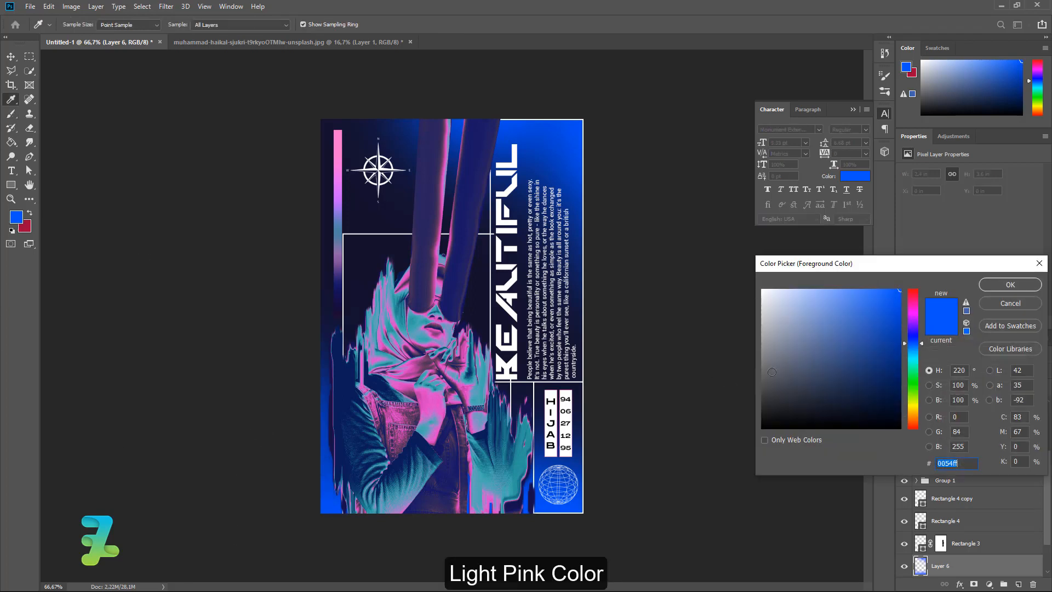
drag(909, 320, 914, 317)
click(827, 289)
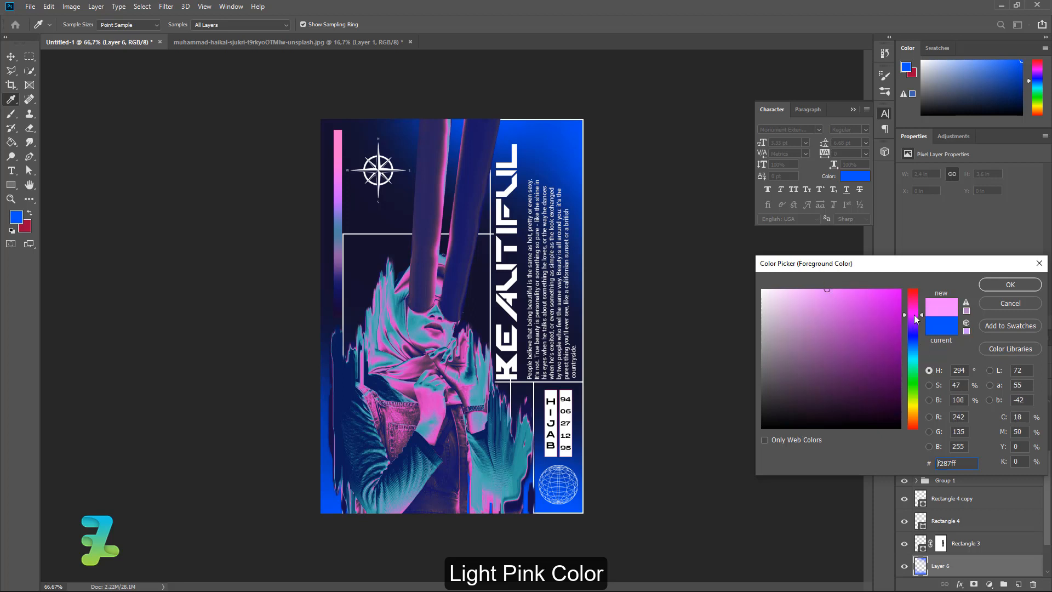
click(1010, 285)
key(b)
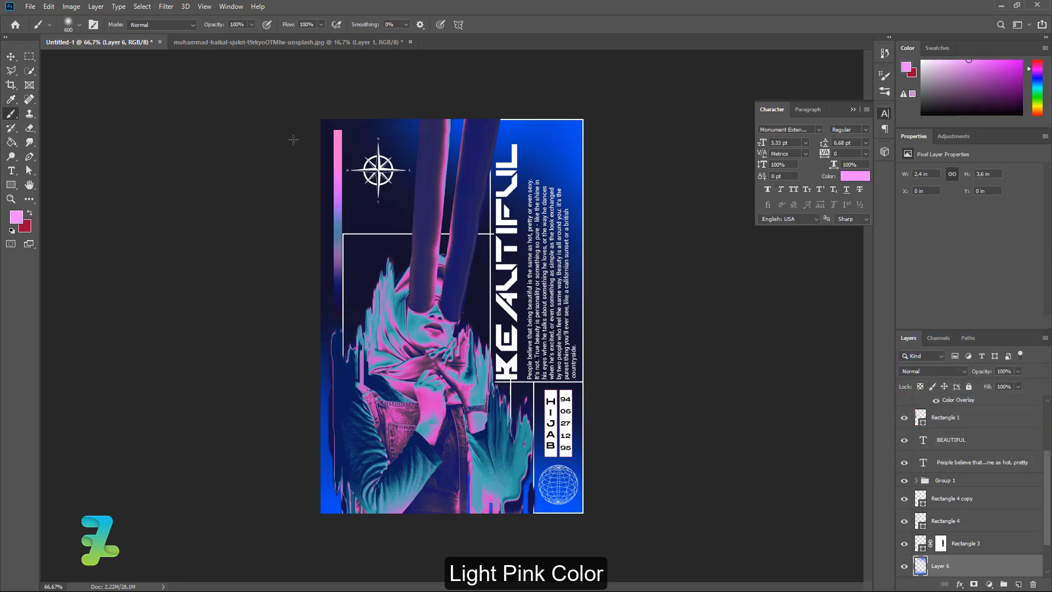
click(263, 157)
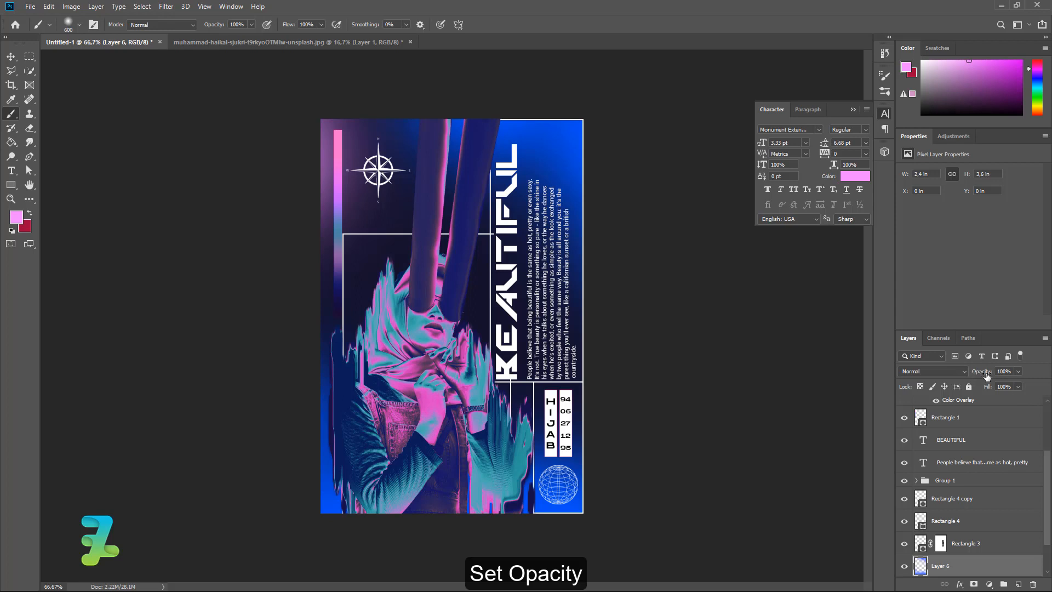
Lower the opacity of the painted glow layer to 36%.
click(1017, 371)
drag(1018, 385, 987, 383)
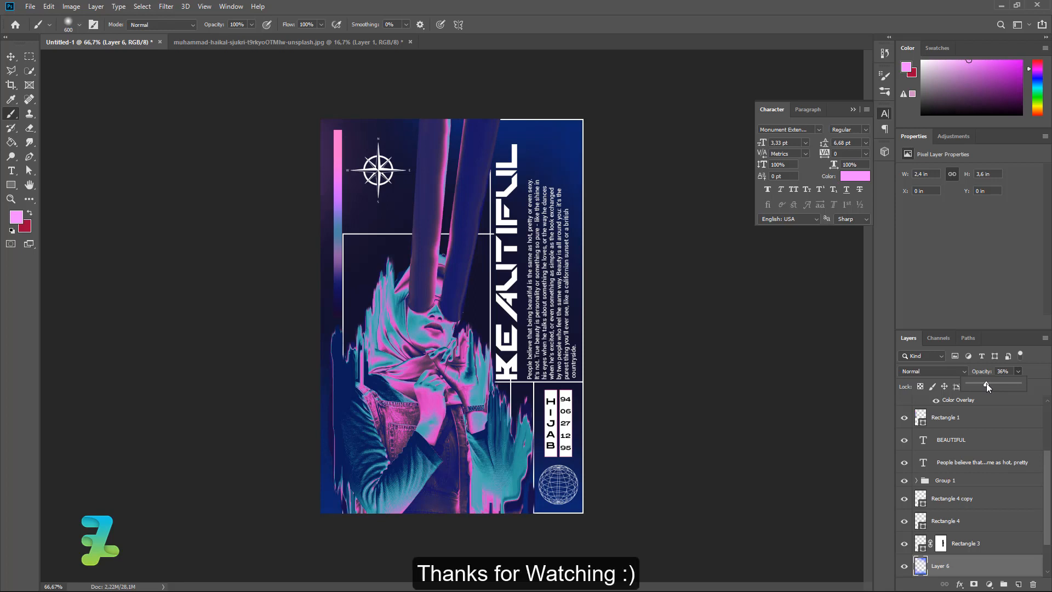
key(Return)
key(ctrl+minus)
key(ctrl+minus)
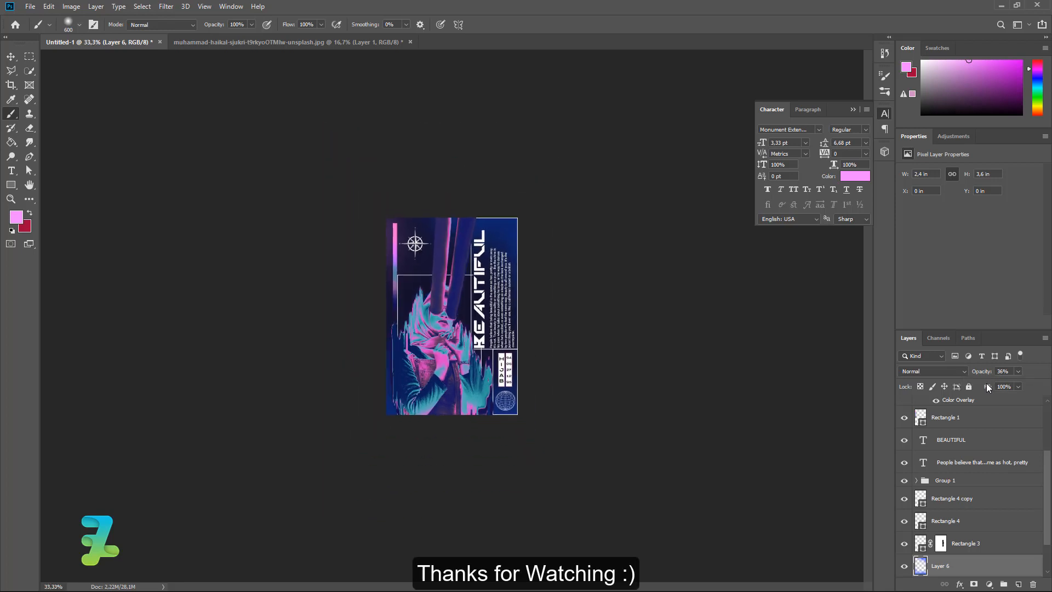
key(ctrl+plus)
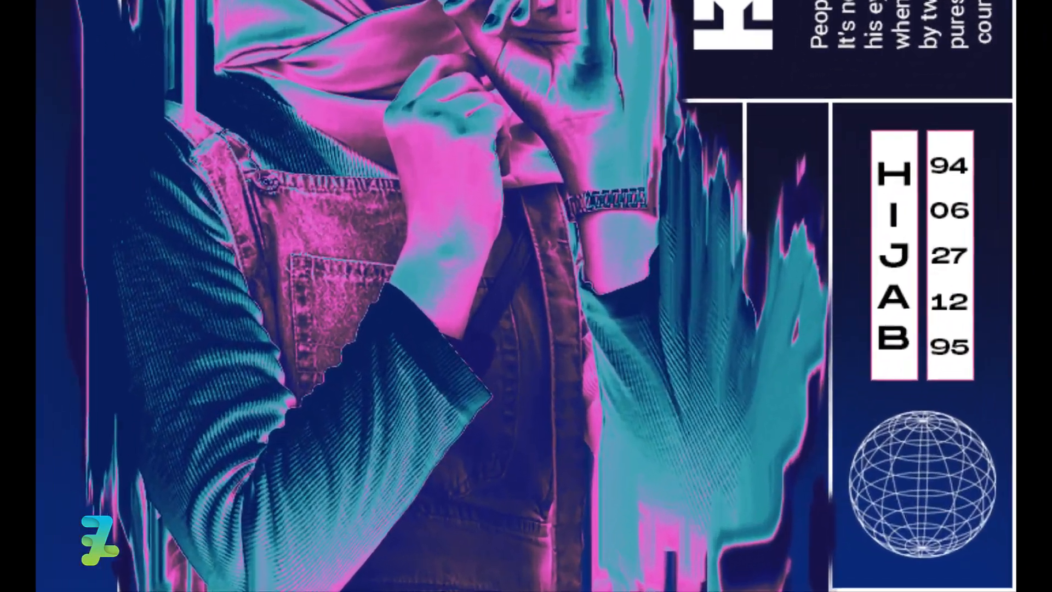